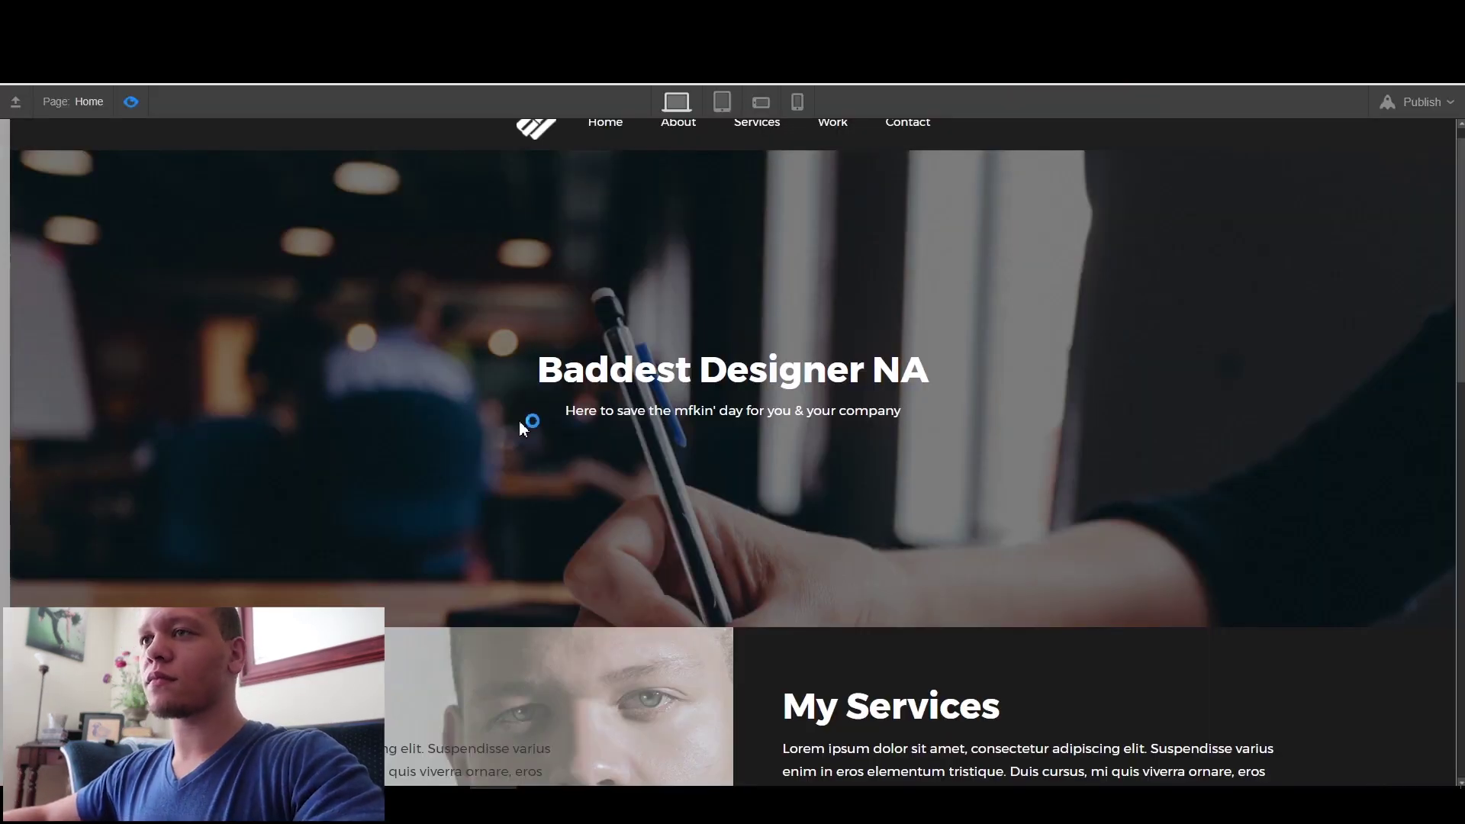
Scroll through the finished example site, then start a new project from the Dashboard
scroll(520, 422, "down", 8)
scroll(523, 491, "down", 6)
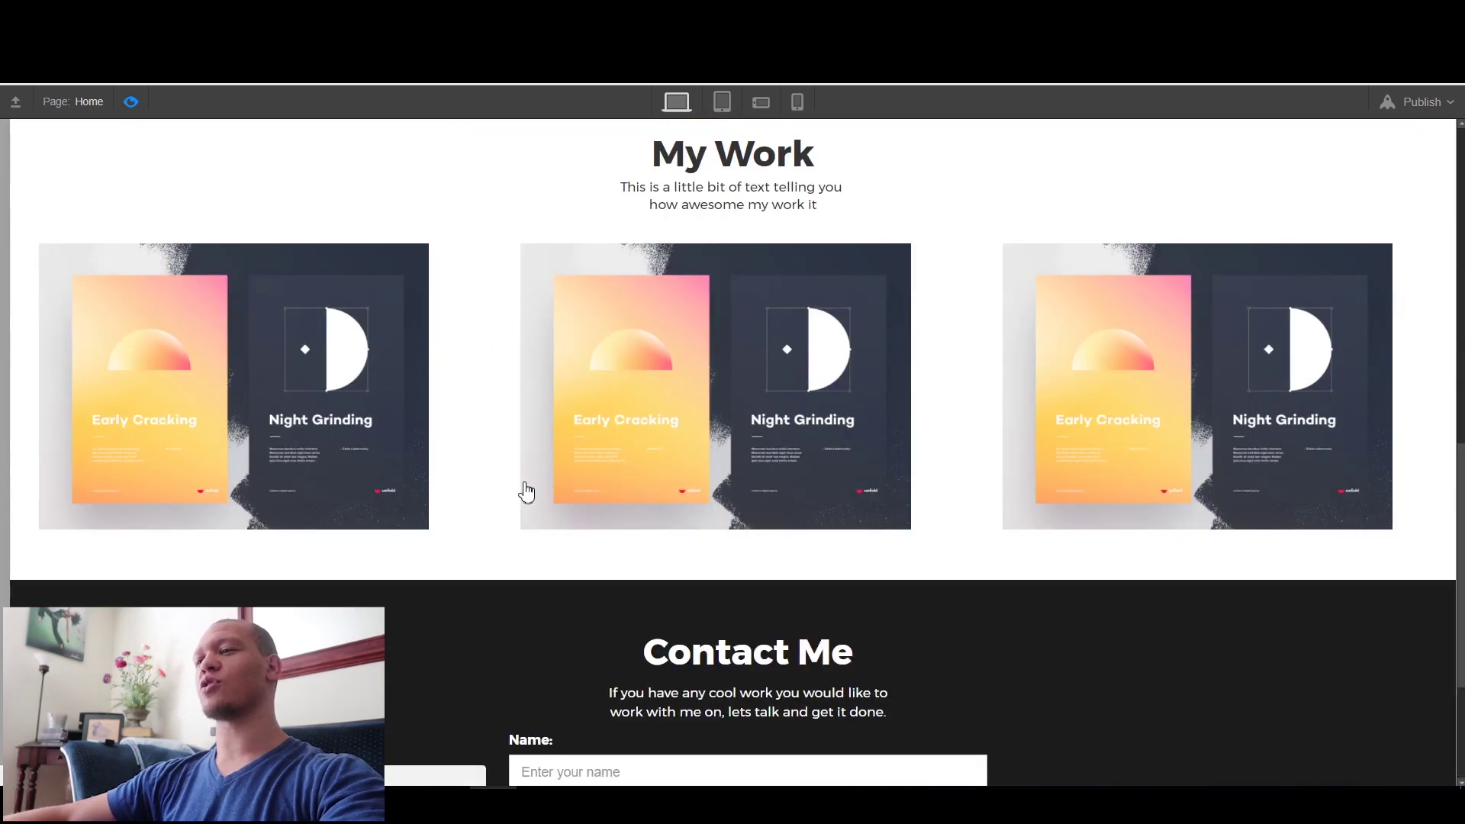
scroll(524, 477, "up", 9)
scroll(525, 480, "up", 5)
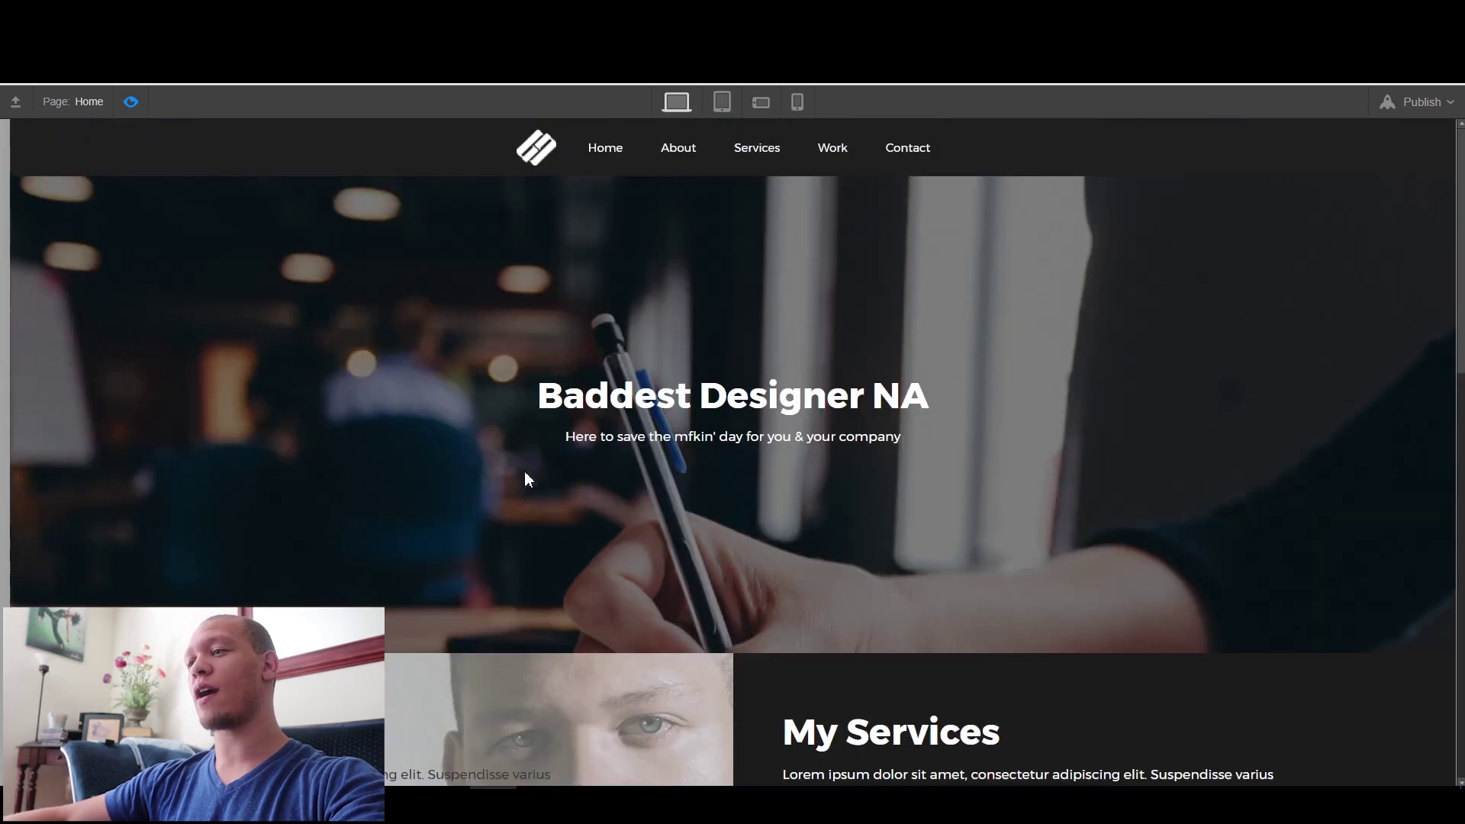
scroll(525, 480, "down", 7)
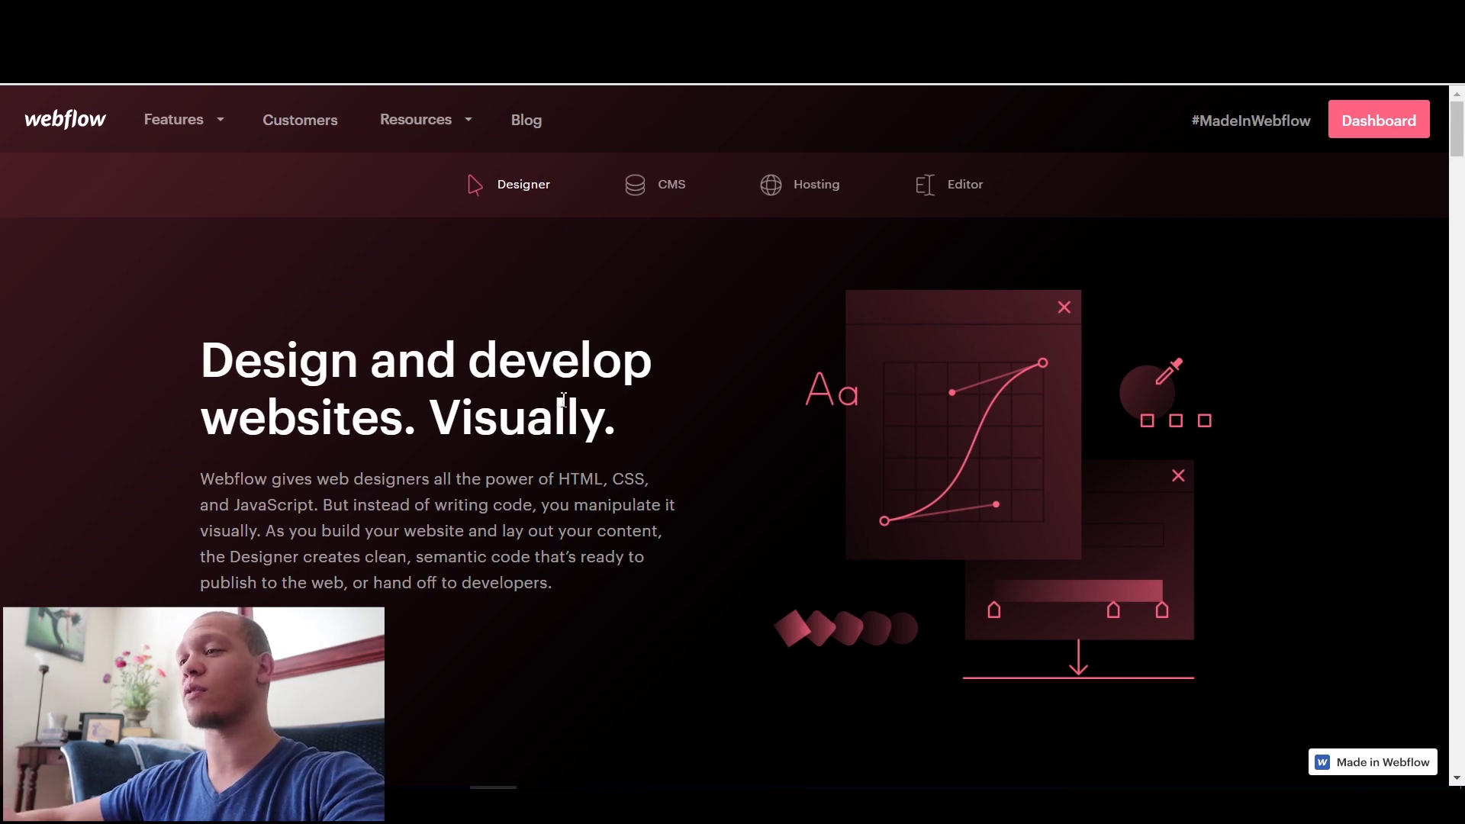
scroll(560, 397, "down", 1)
scroll(558, 401, "up", 1)
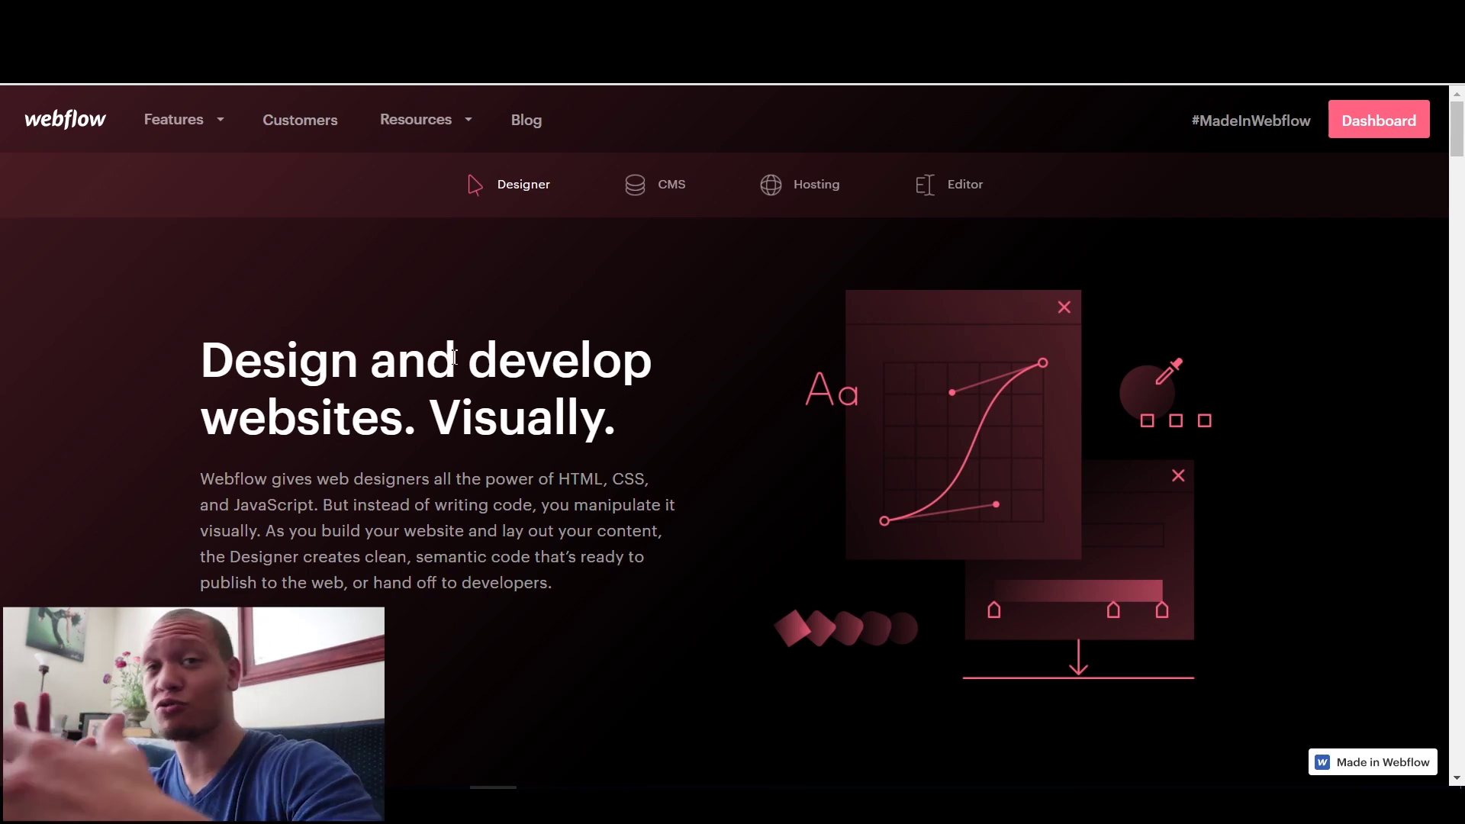
left_click(1218, 183)
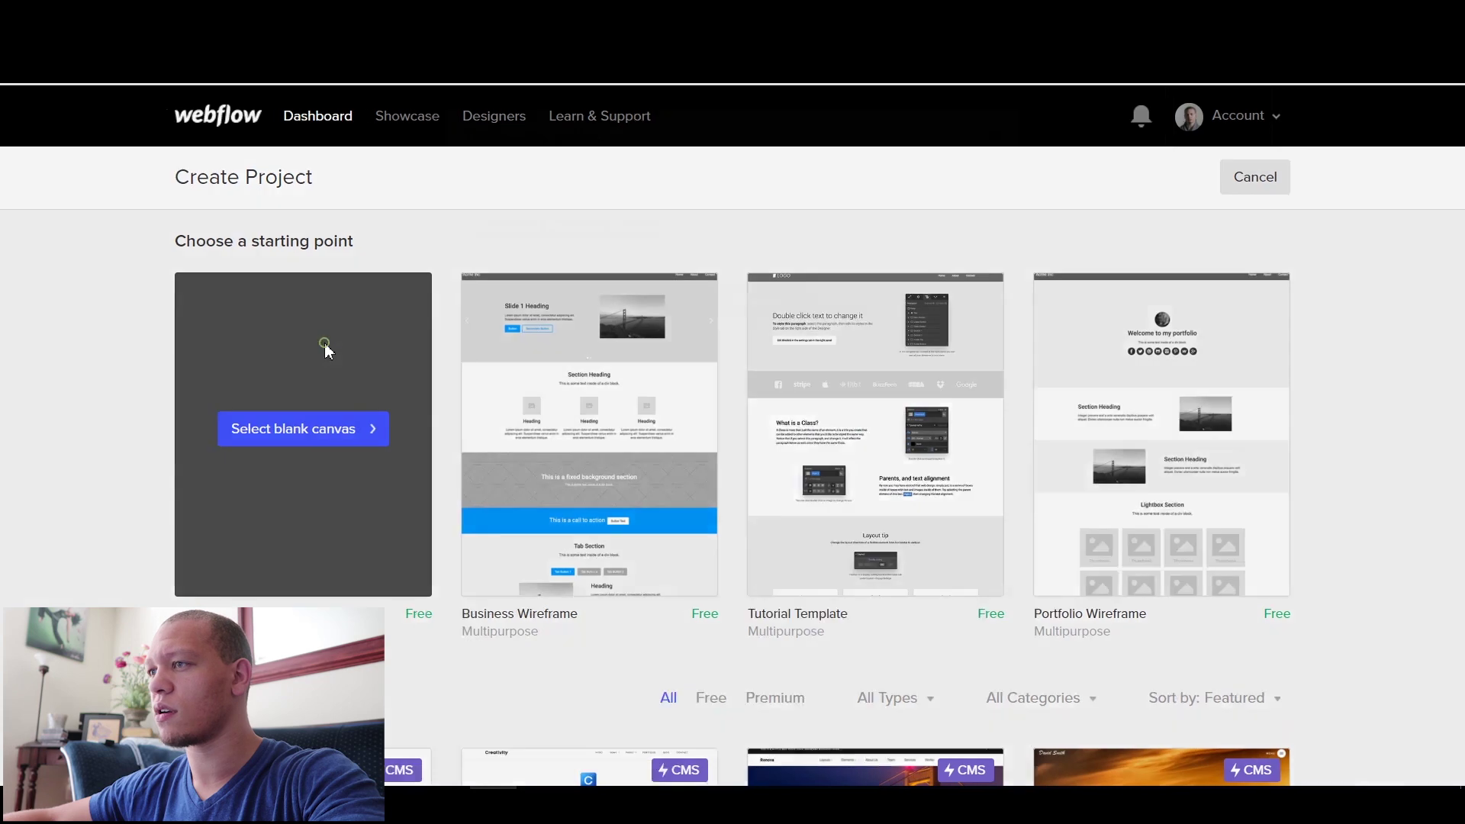
Create a blank project named 'Webflow Tut'
left_click(323, 347)
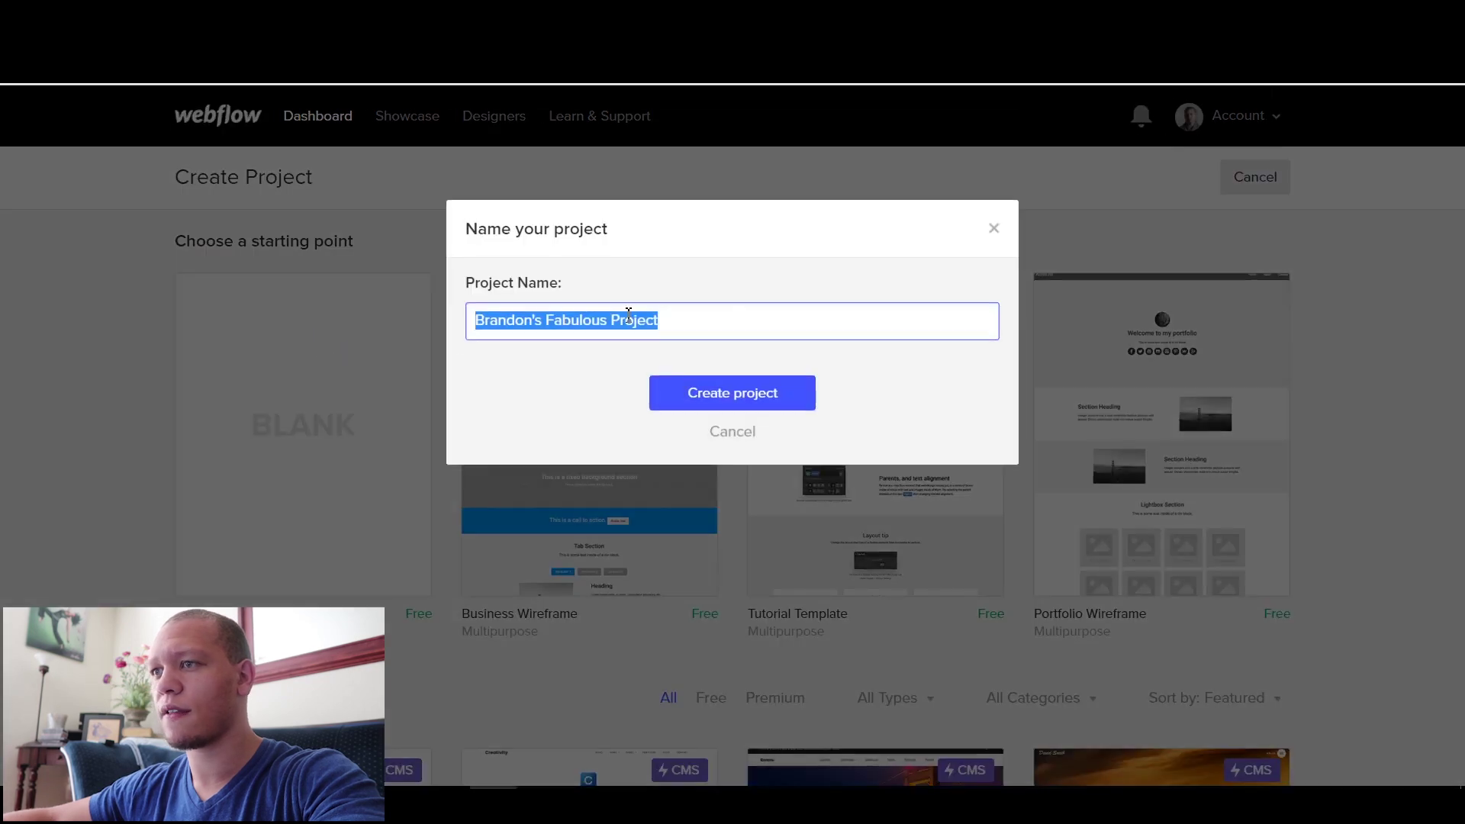
type("Web")
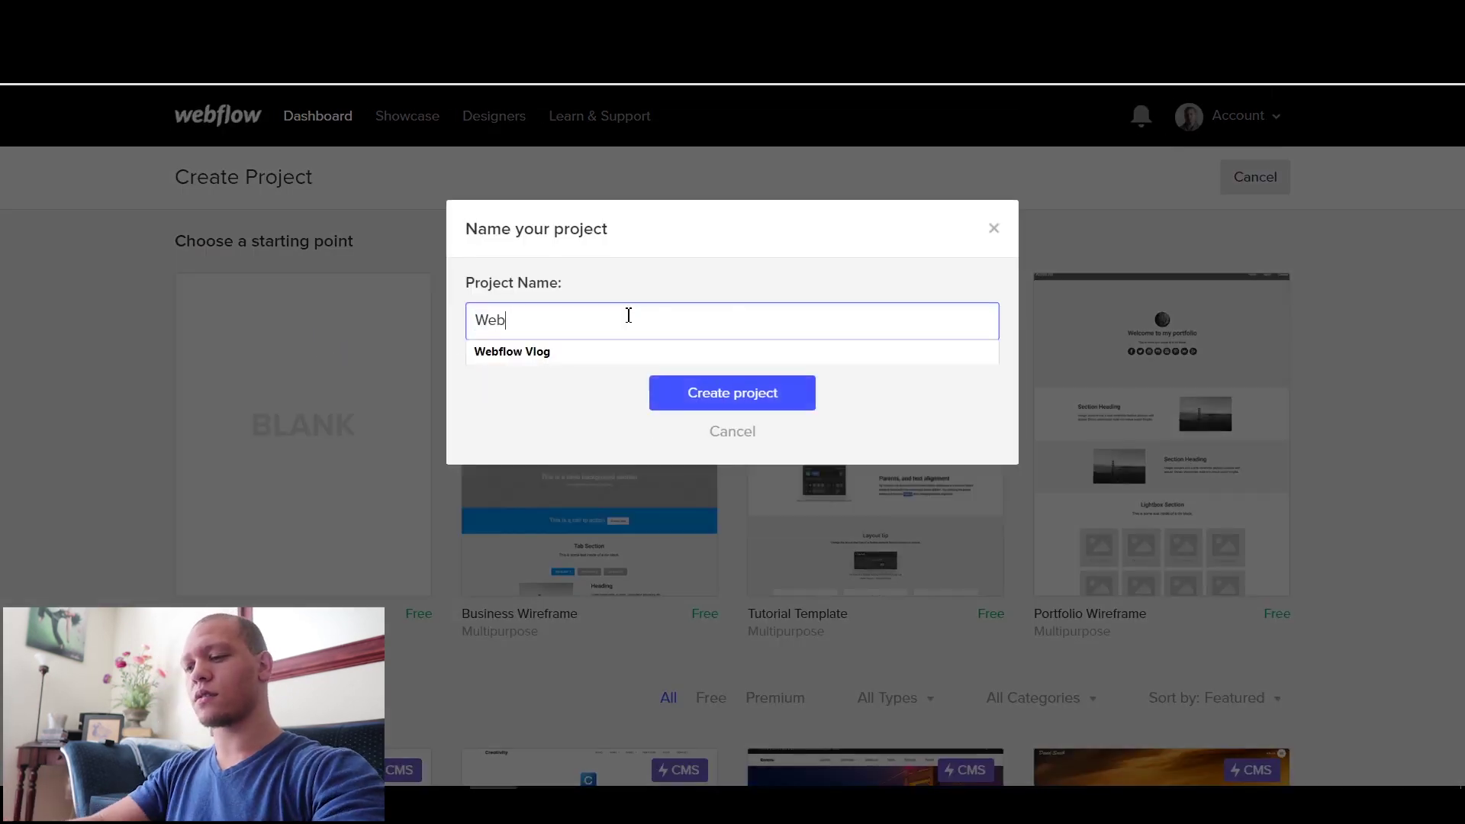
type("flow Tut")
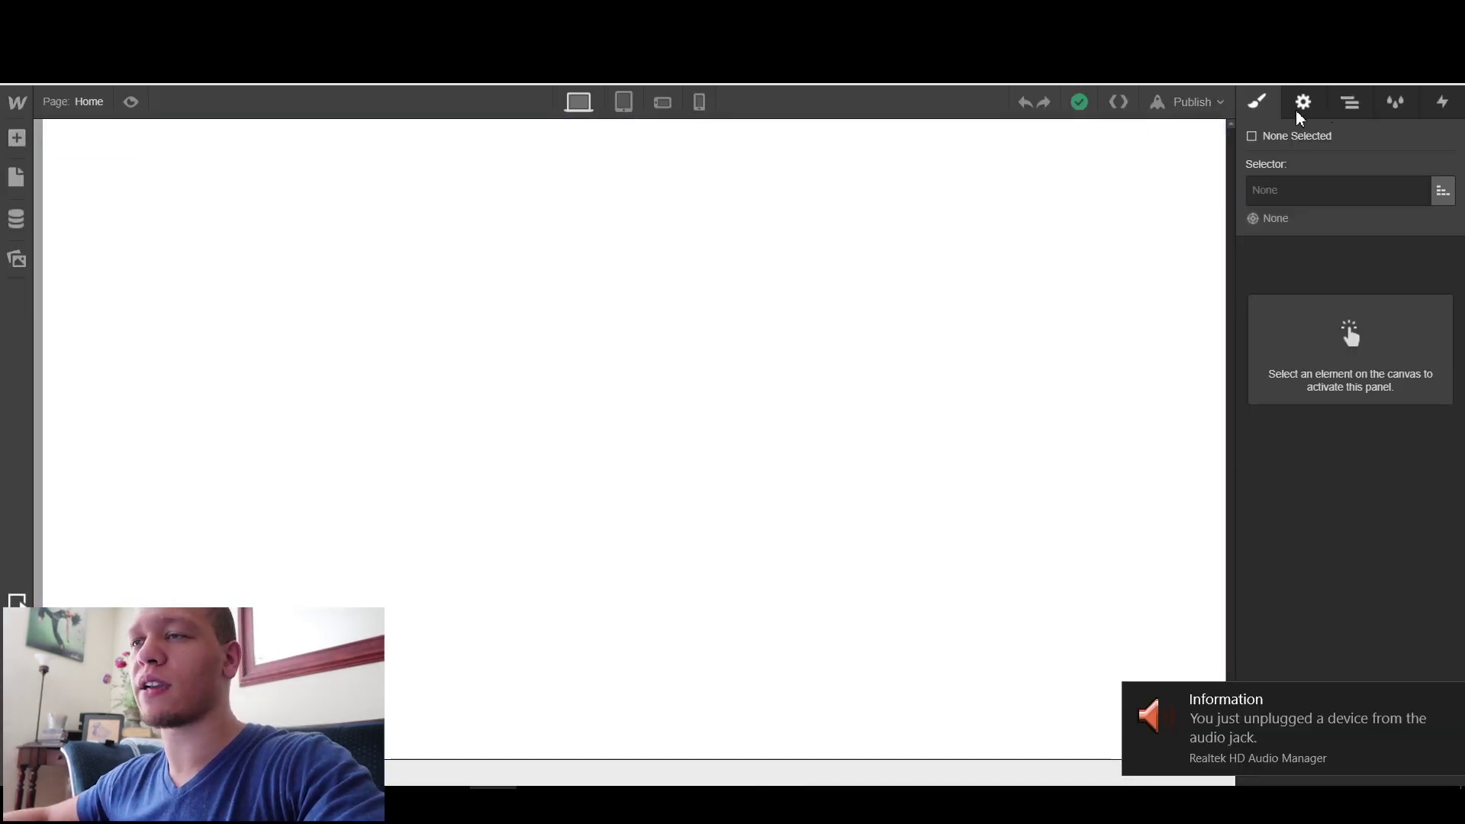
left_click(1299, 107)
Select the page Body in the Navigator and bring up the Add elements list
left_click(1257, 104)
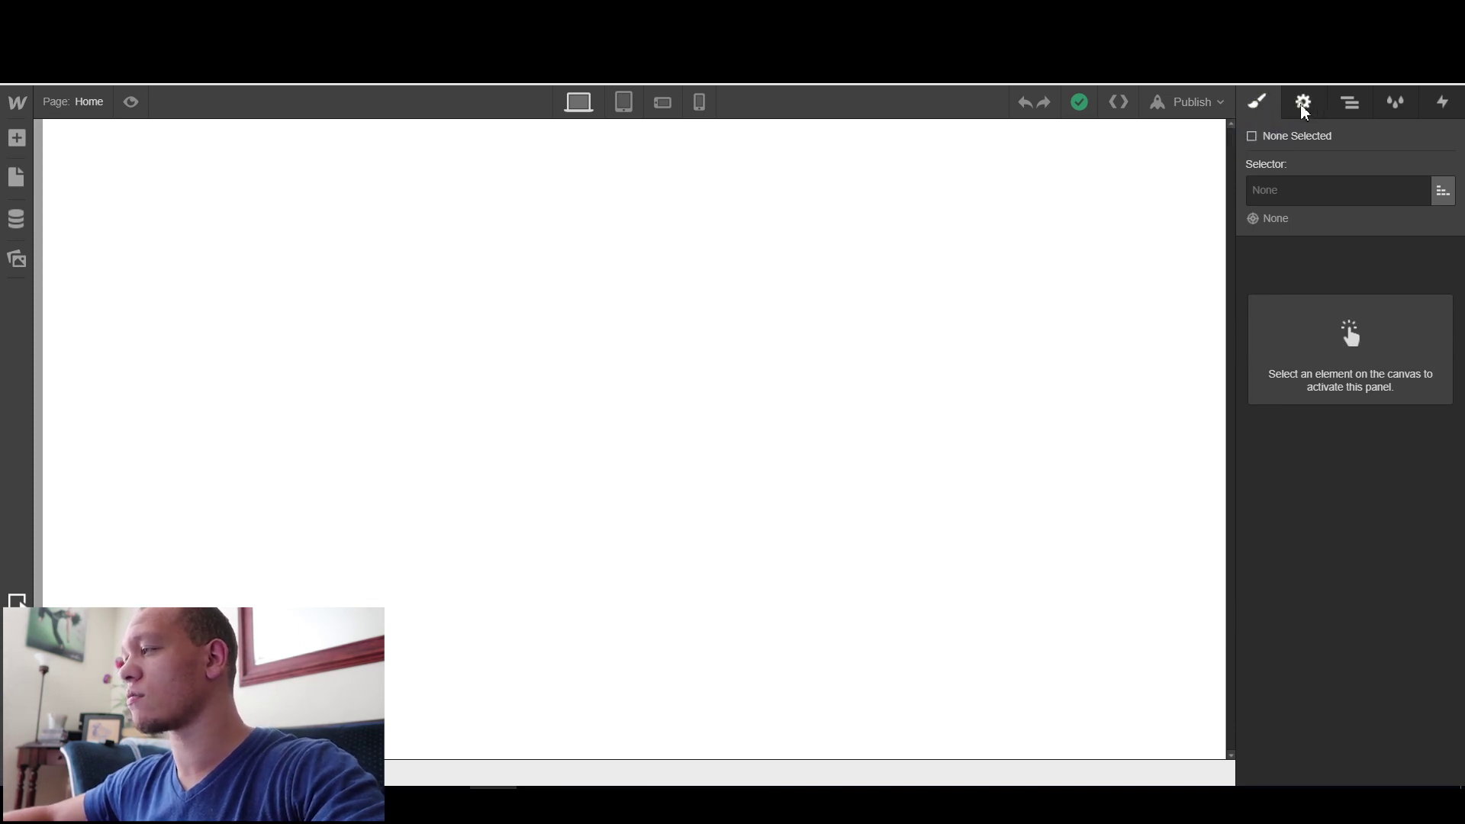
left_click(1303, 108)
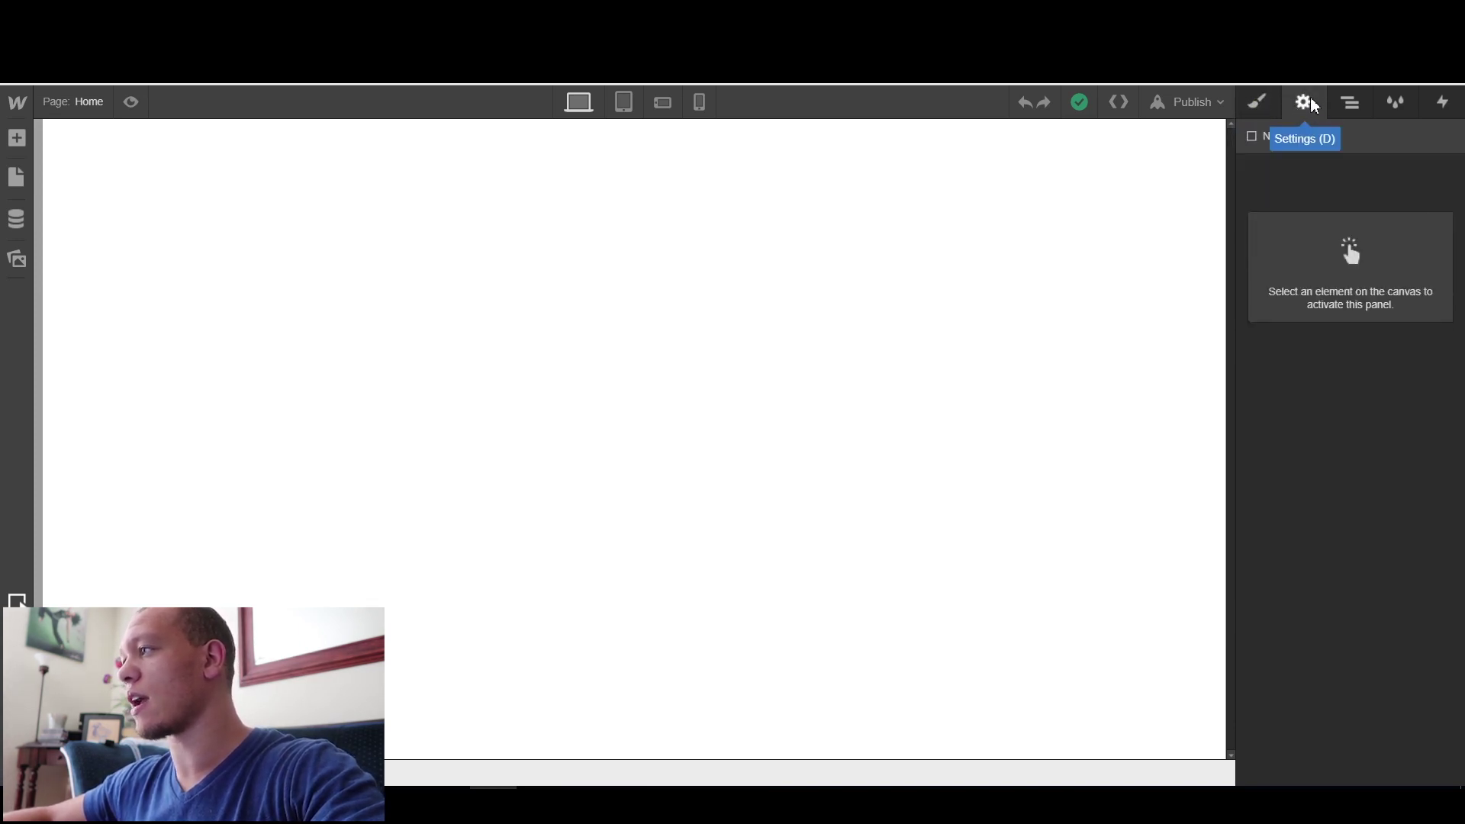
left_click(1347, 104)
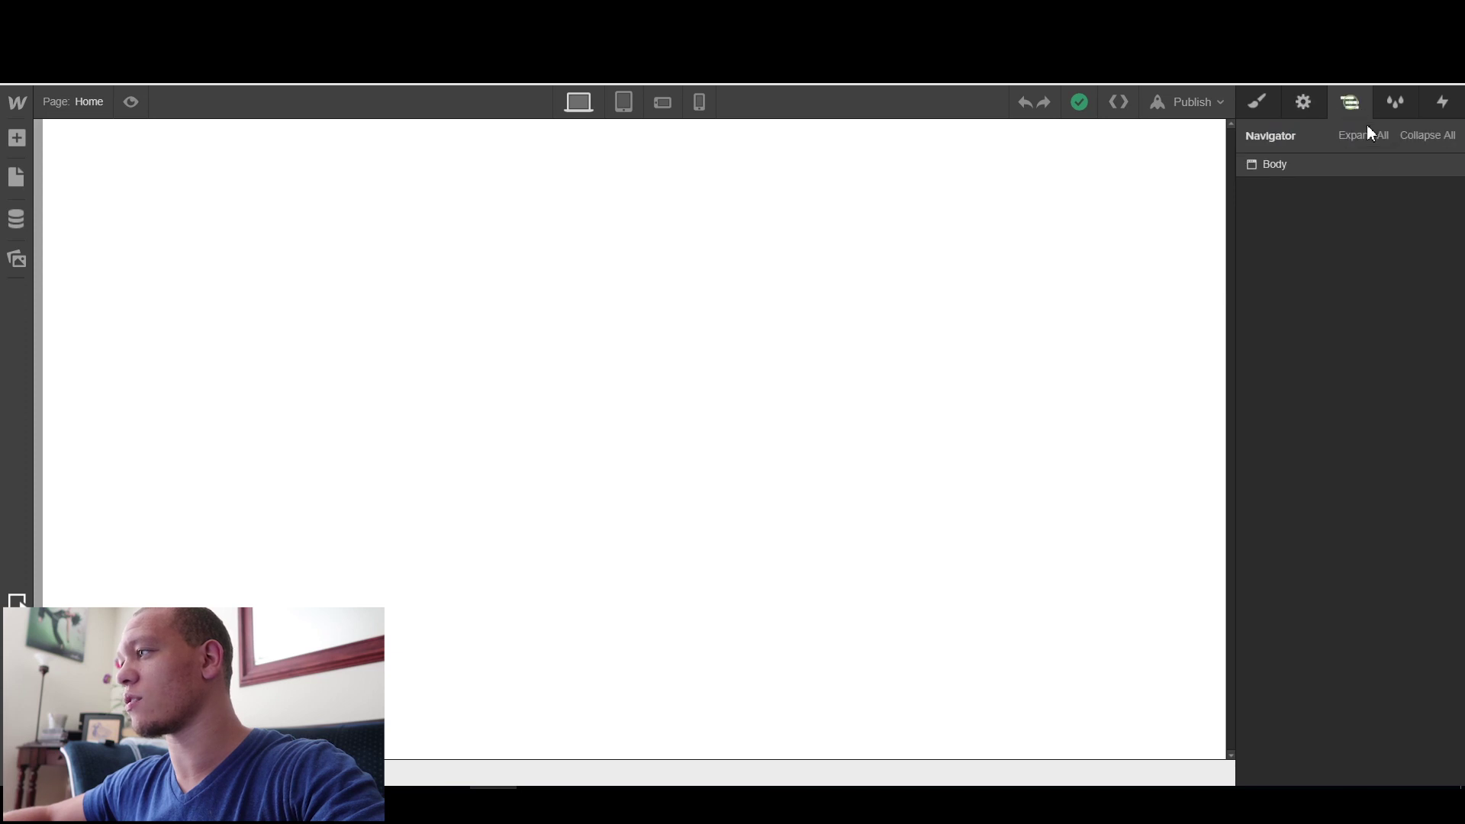
left_click(1279, 165)
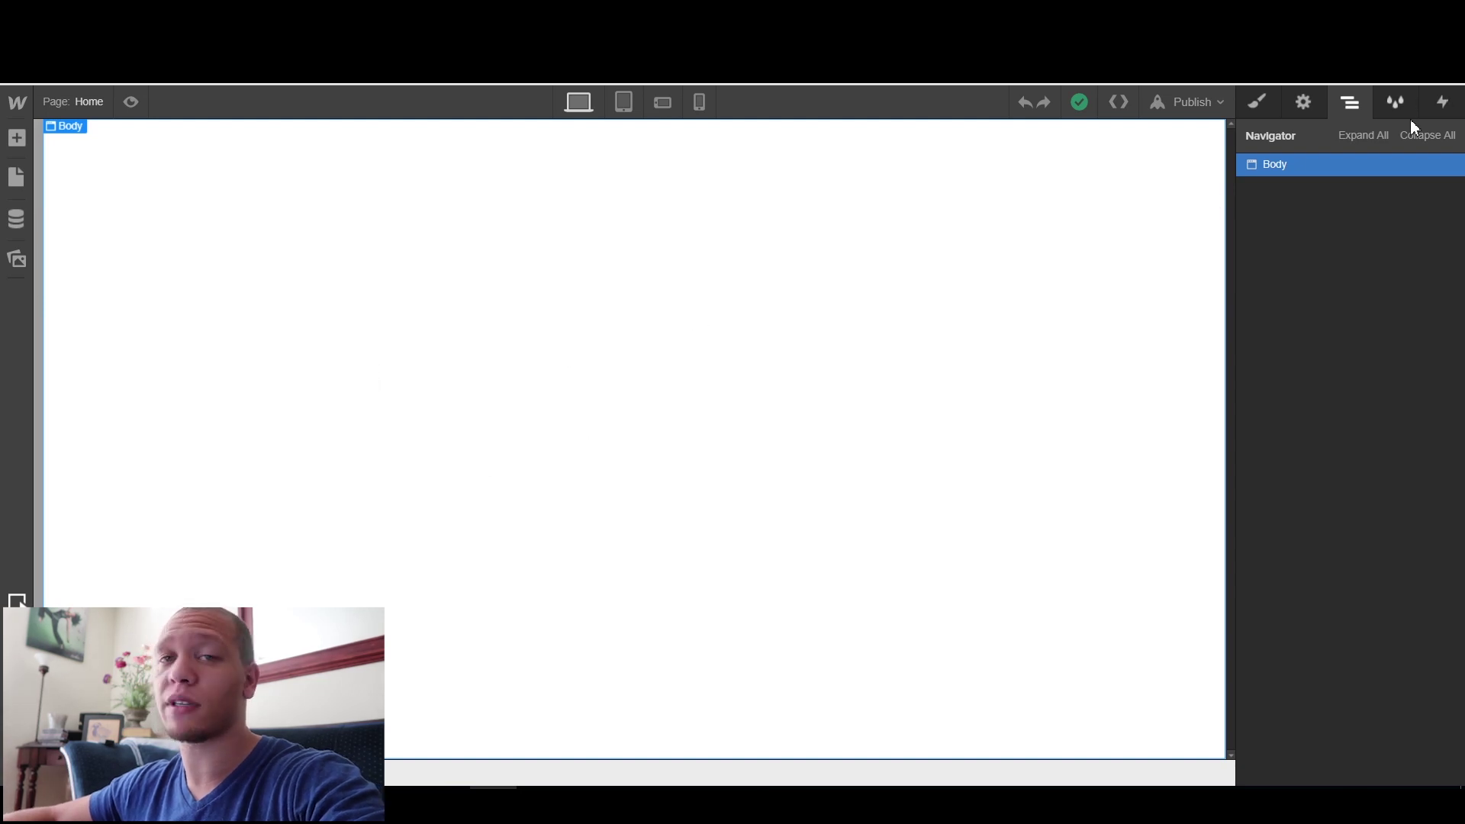
left_click(1259, 112)
left_click(1354, 105)
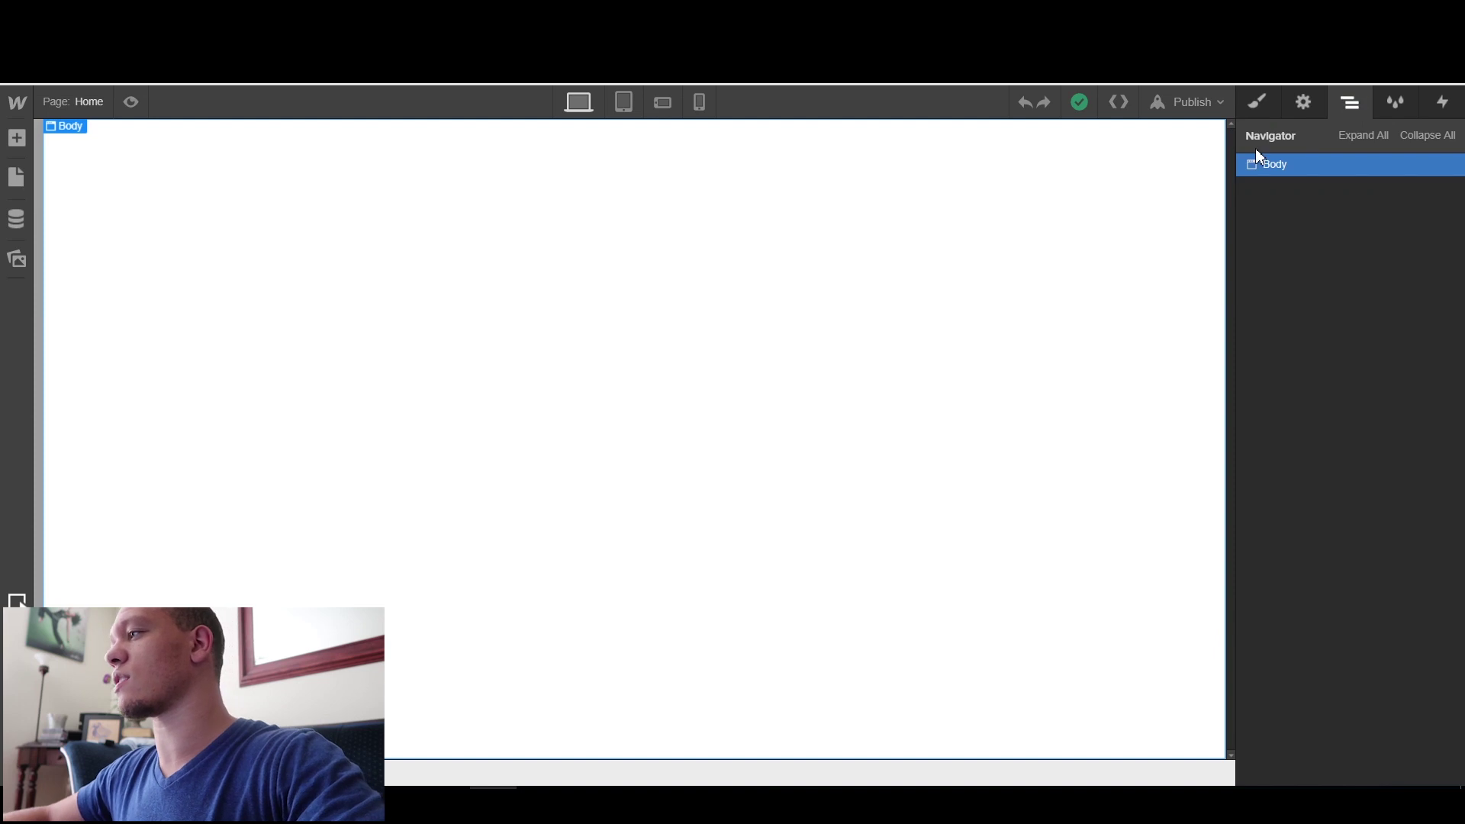
left_click(16, 140)
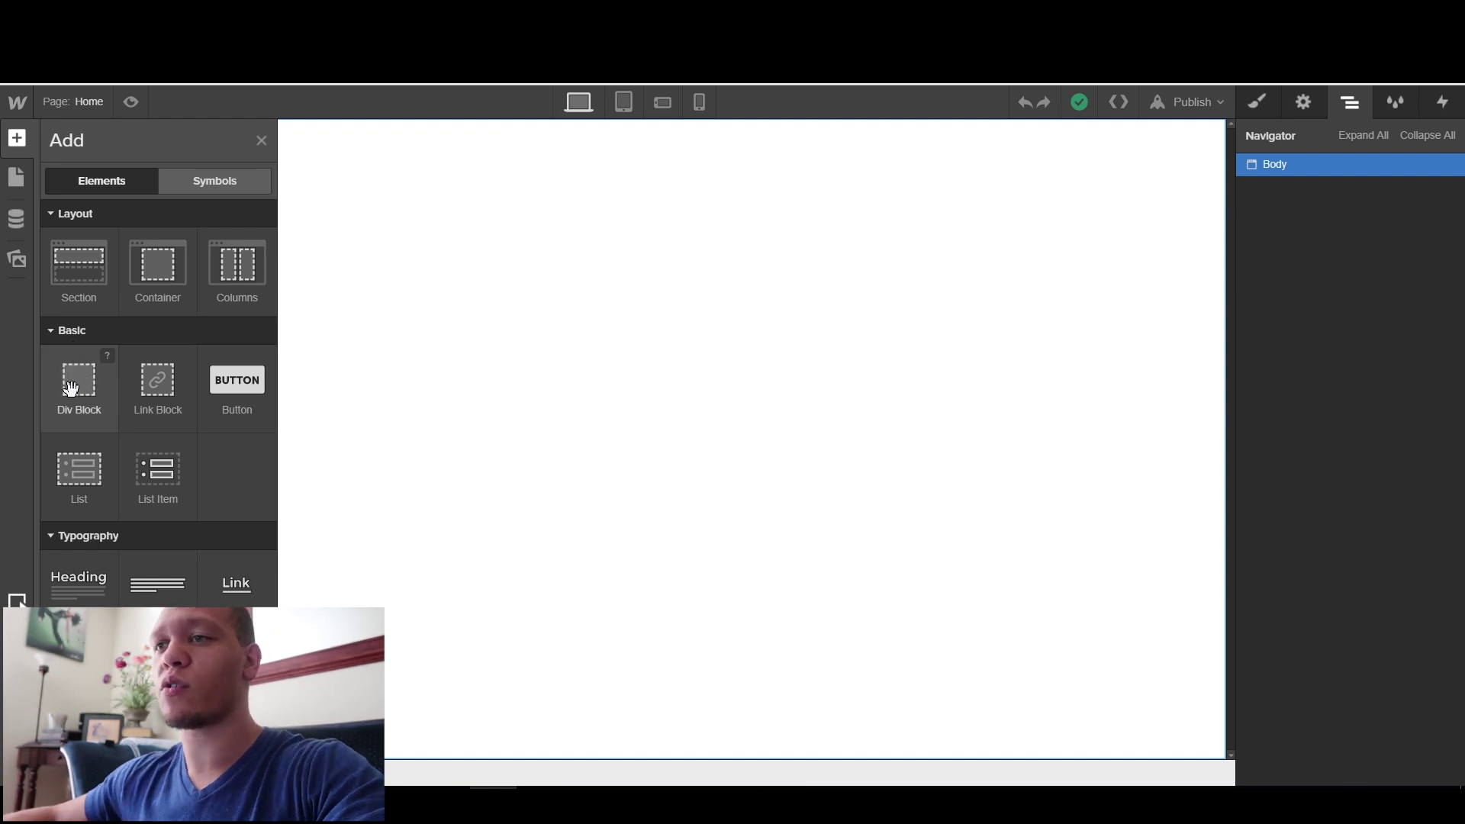
Add a Div Block to the page and give it the uploaded 5.jpg as a Cover background image
left_click_drag(71, 389, 438, 252)
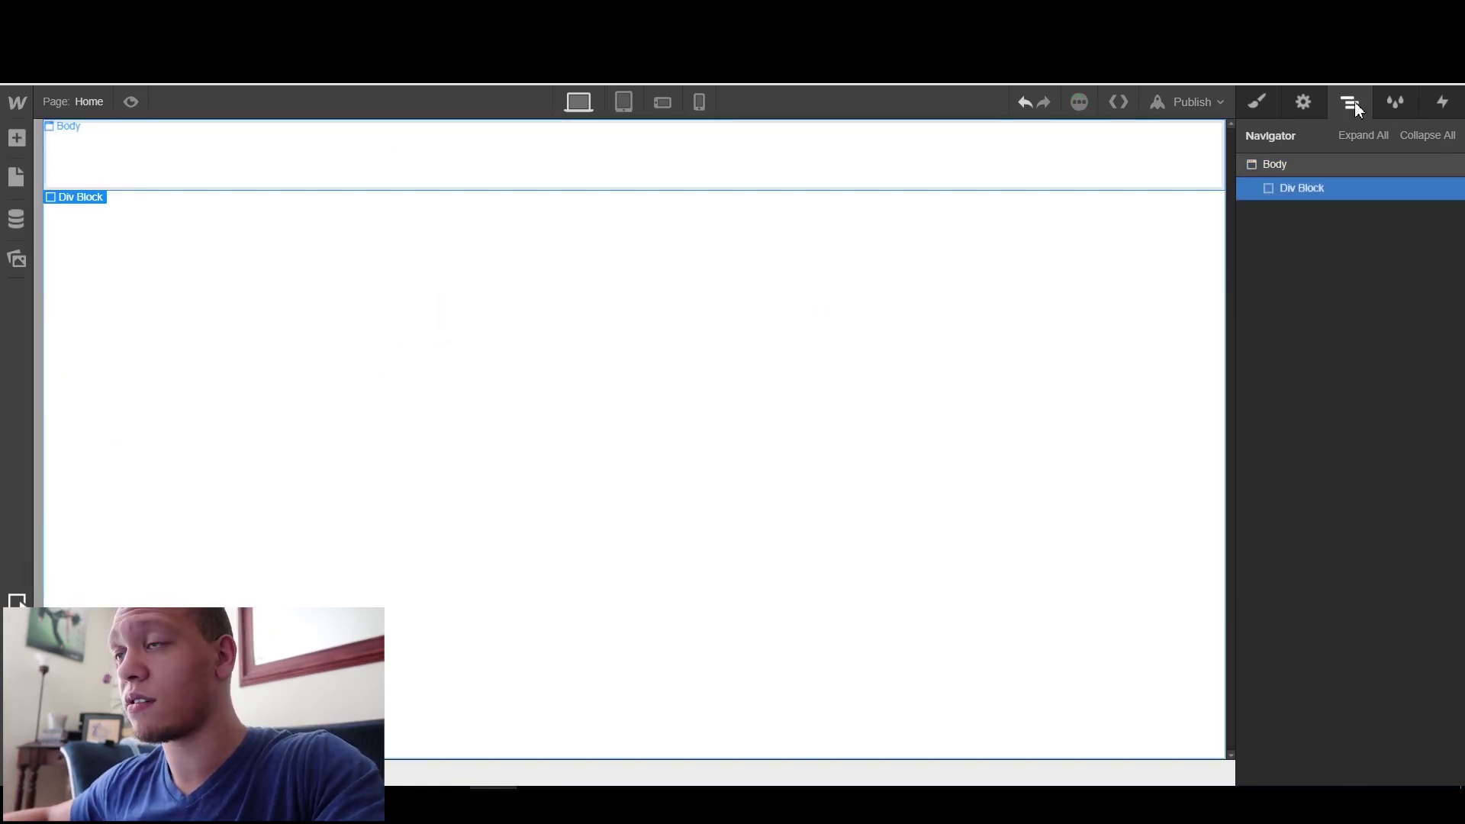
left_click(1265, 113)
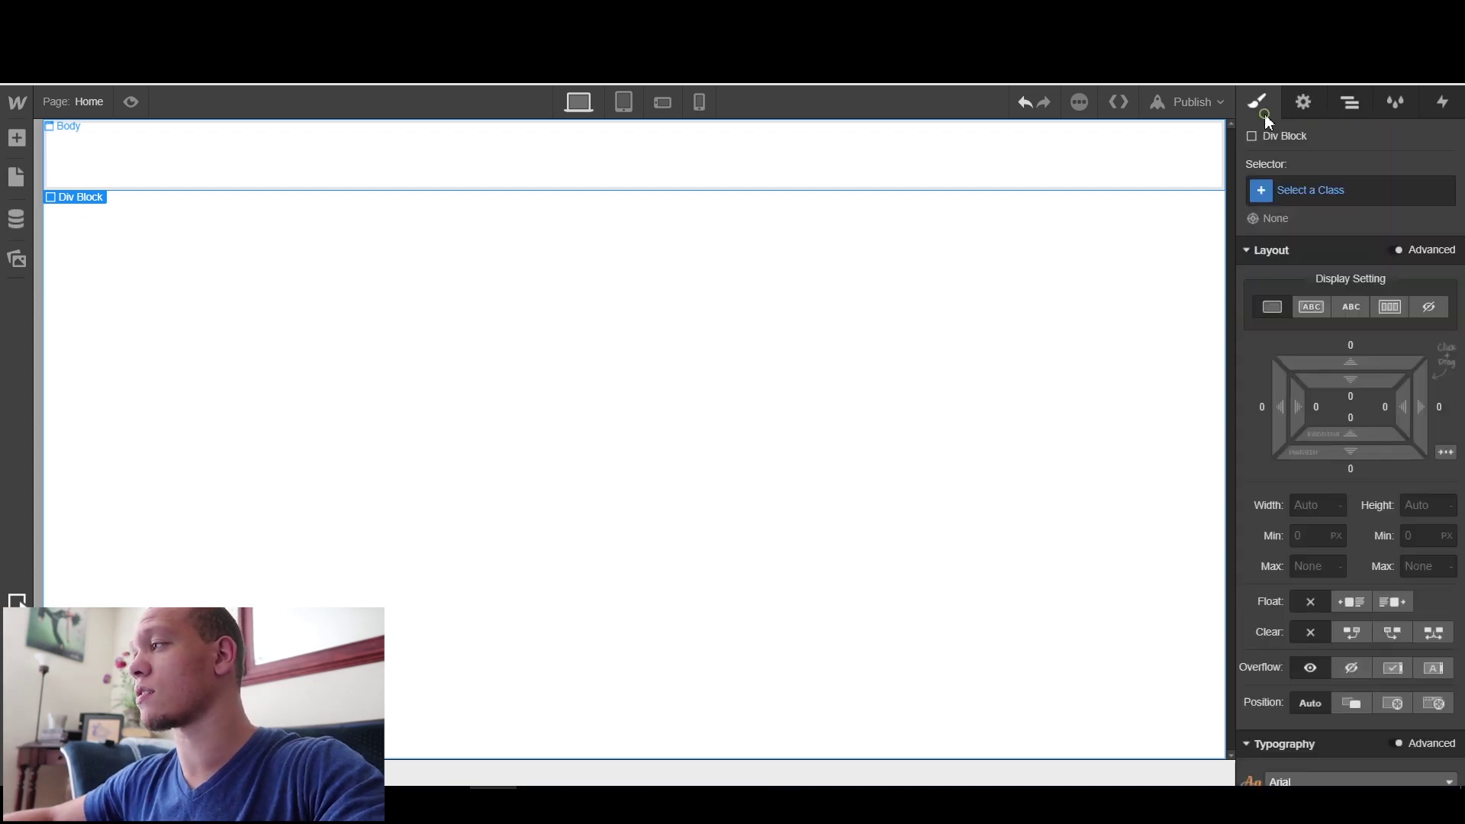
scroll(1356, 460, "down", 6)
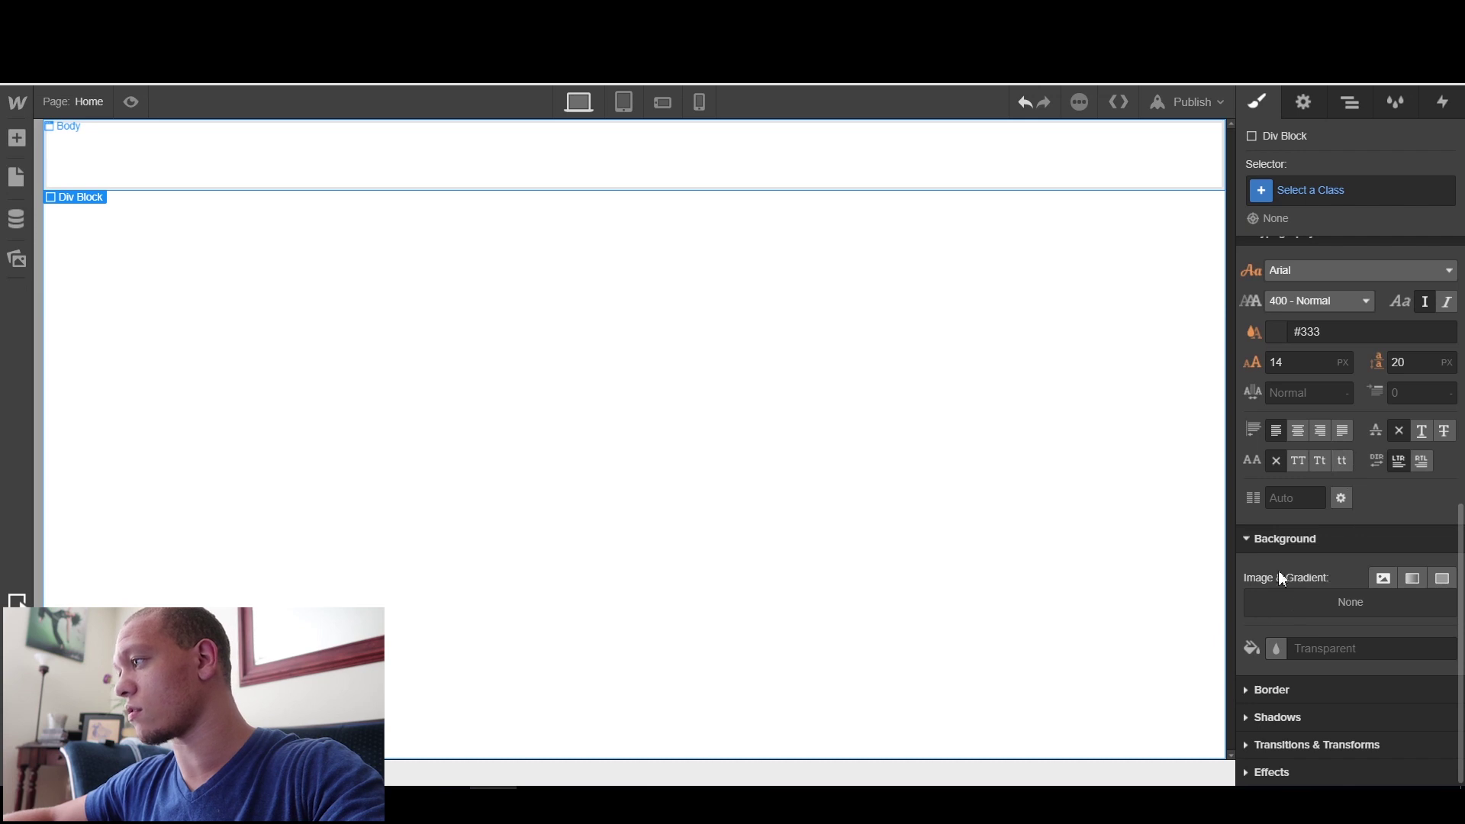
left_click(1383, 578)
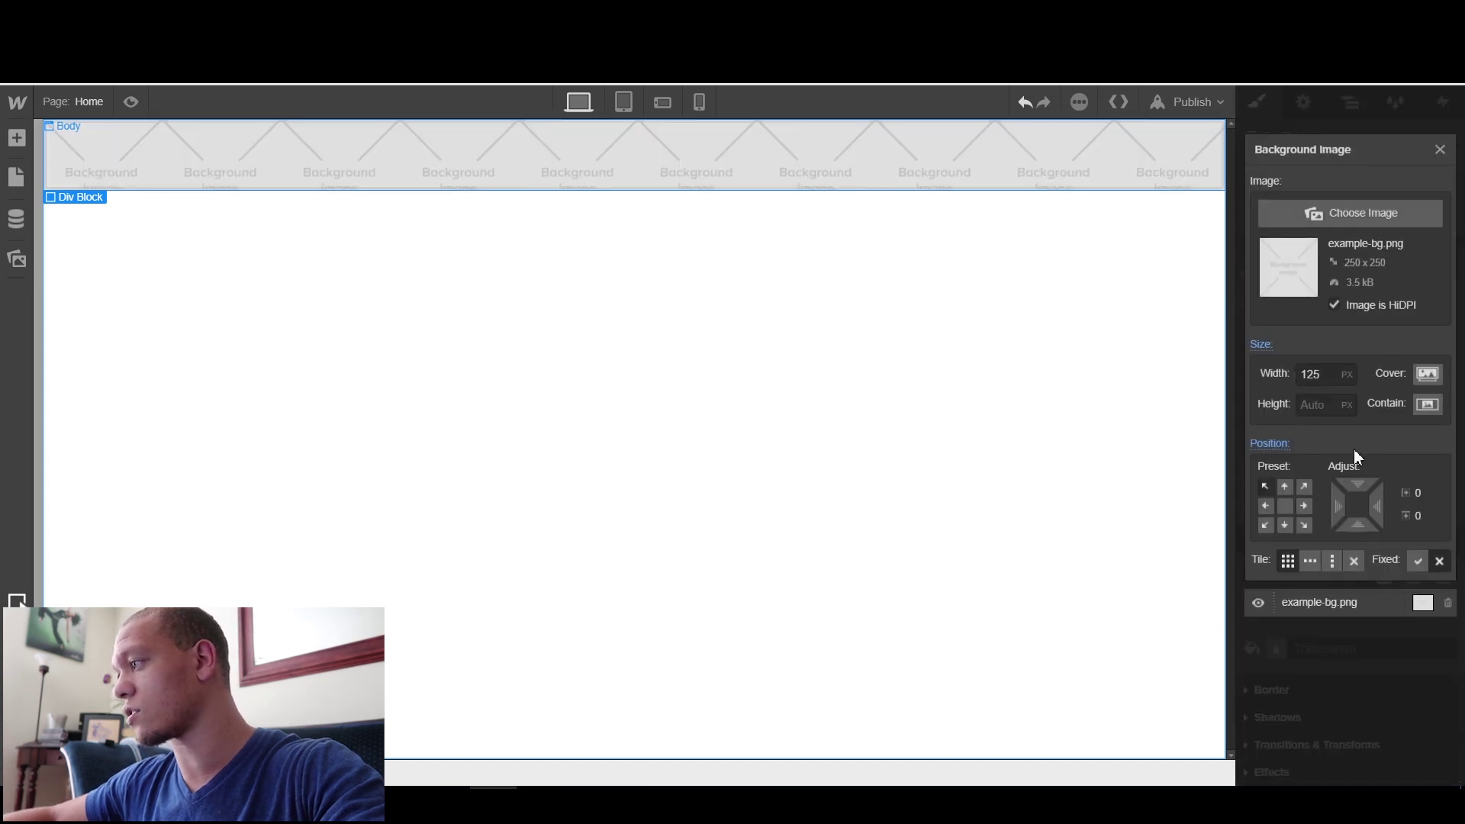
left_click(1363, 216)
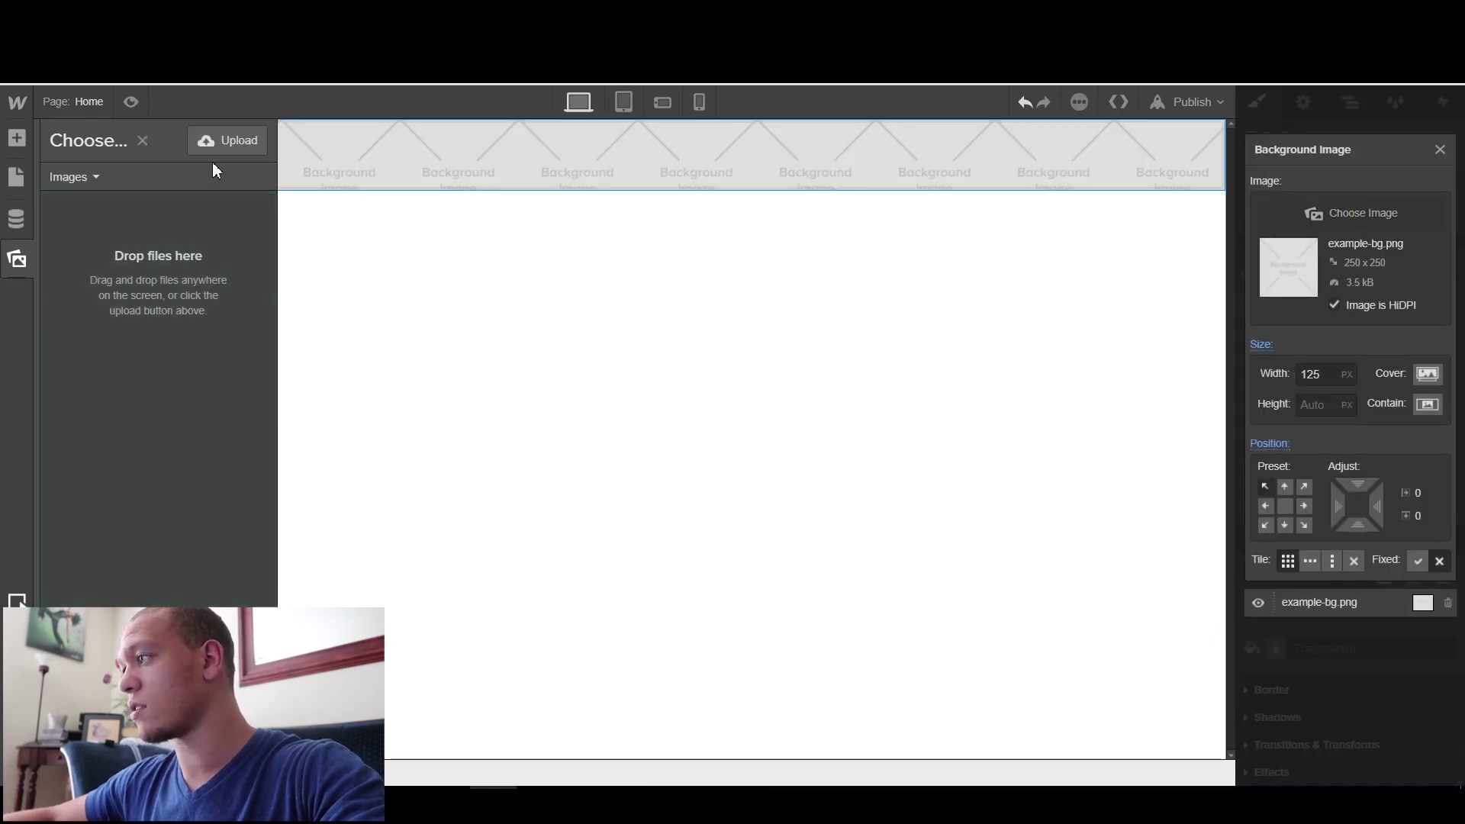
left_click(228, 142)
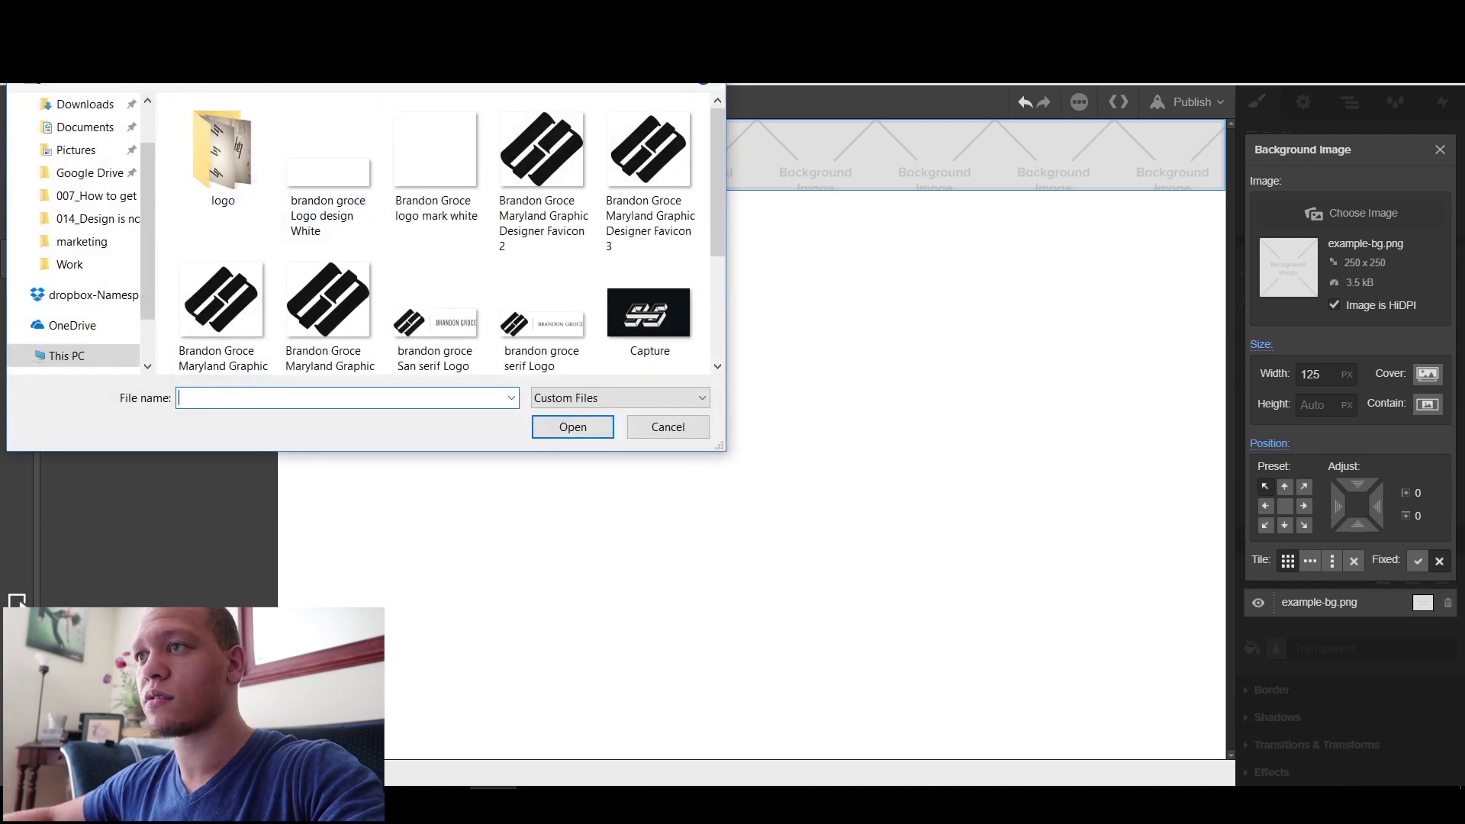
left_click(90, 151)
double_click(442, 157)
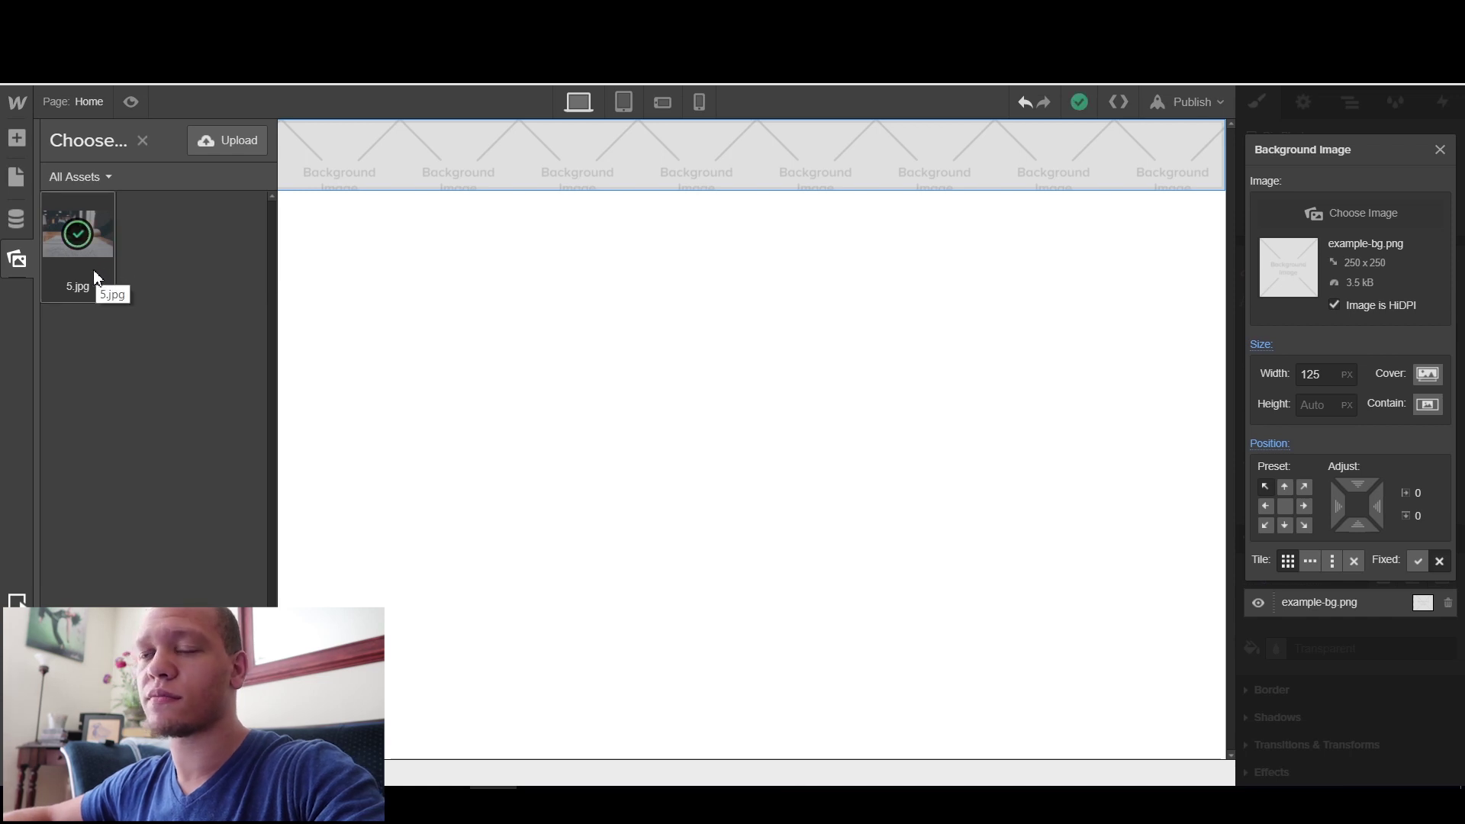
left_click(88, 279)
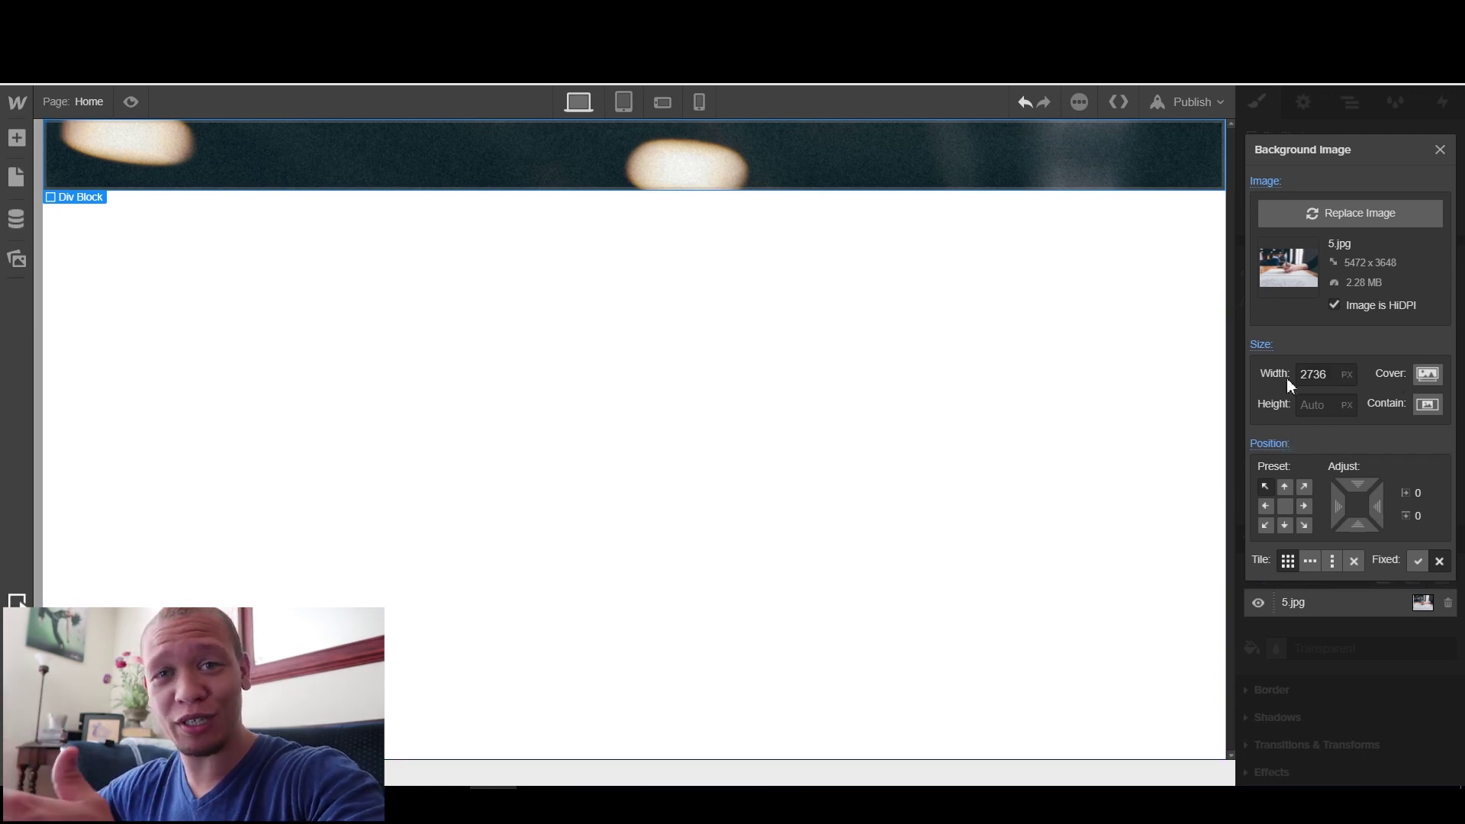
left_click(1426, 406)
left_click(1425, 373)
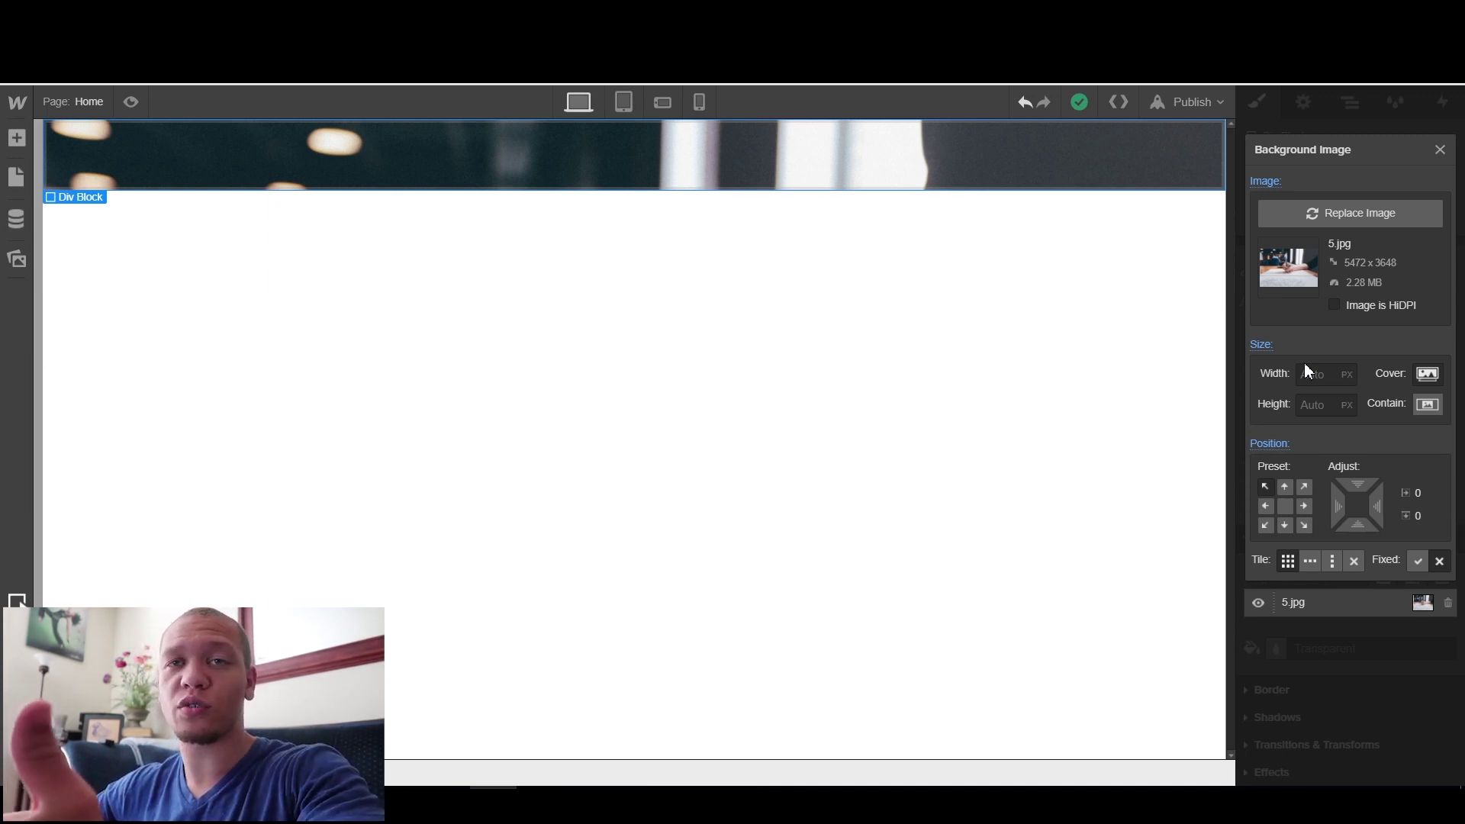
Give the Div Block the class name Hero
key("z")
left_click(1320, 187)
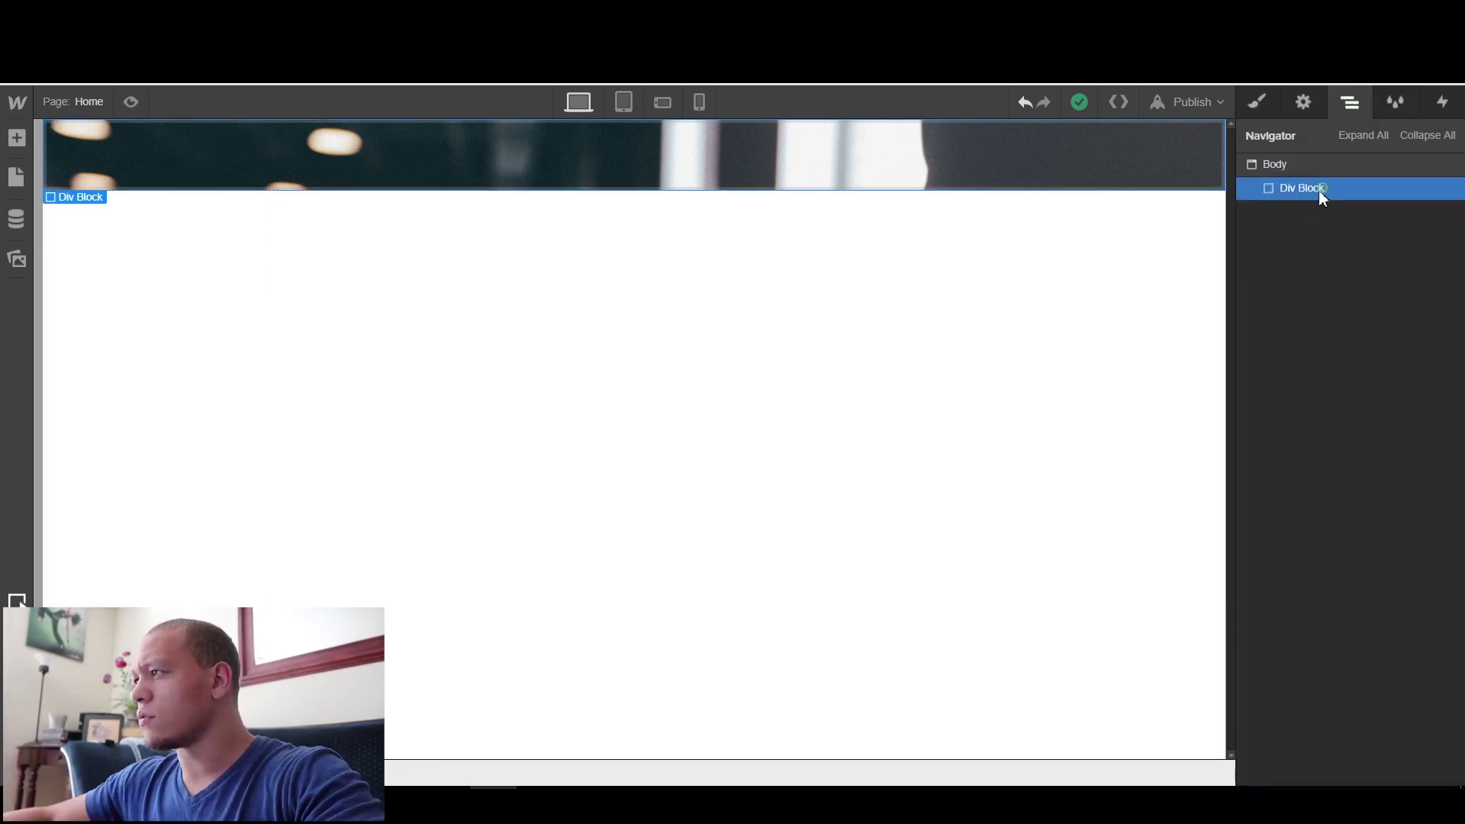
left_click(1257, 103)
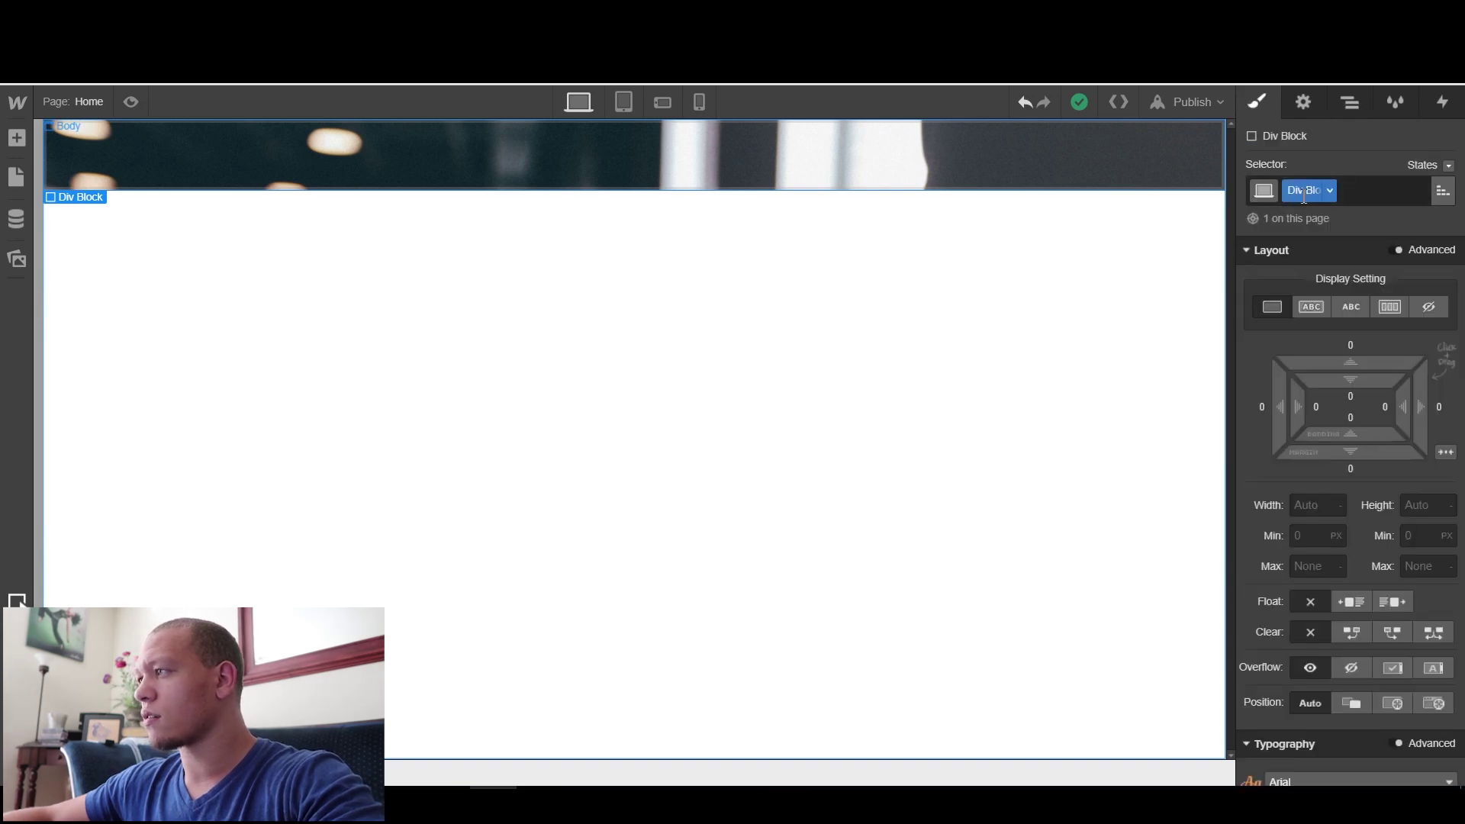
double_click(1305, 190)
type("Hero")
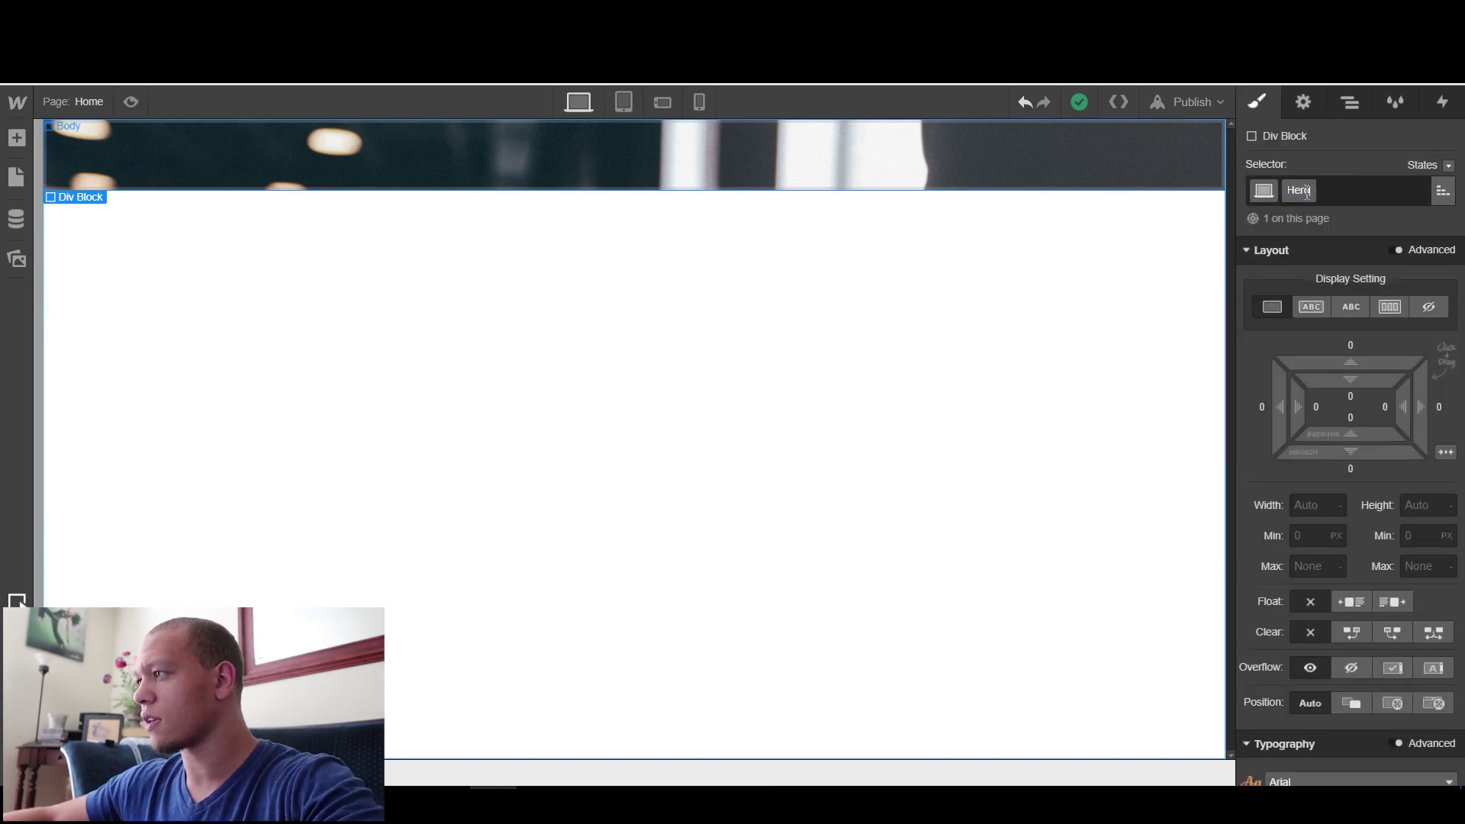
key("Return")
Set the Hero section's height to 500 px
left_click(1350, 102)
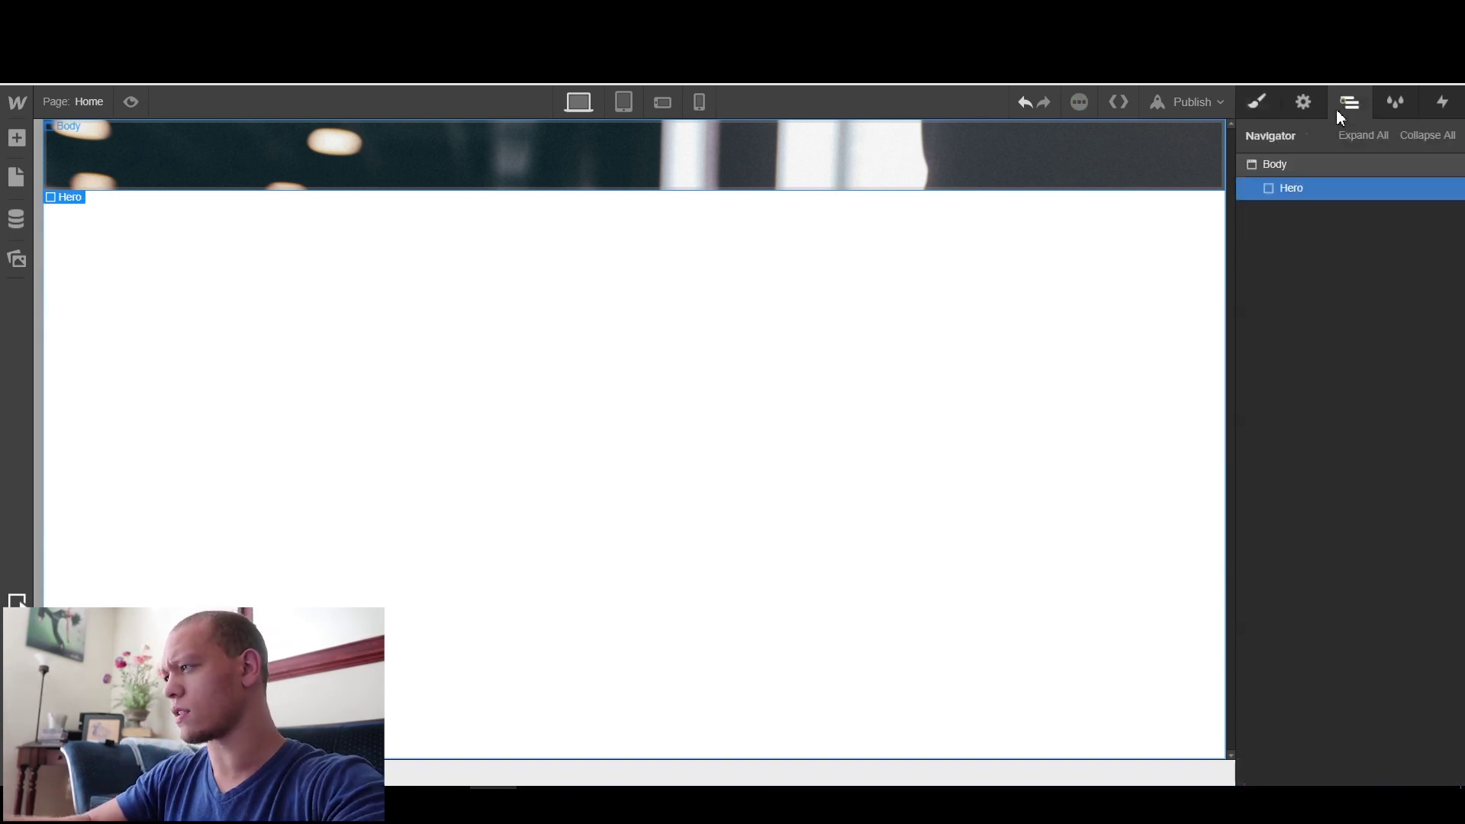
left_click(1279, 106)
scroll(1337, 415, "down", 4)
scroll(1343, 381, "up", 4)
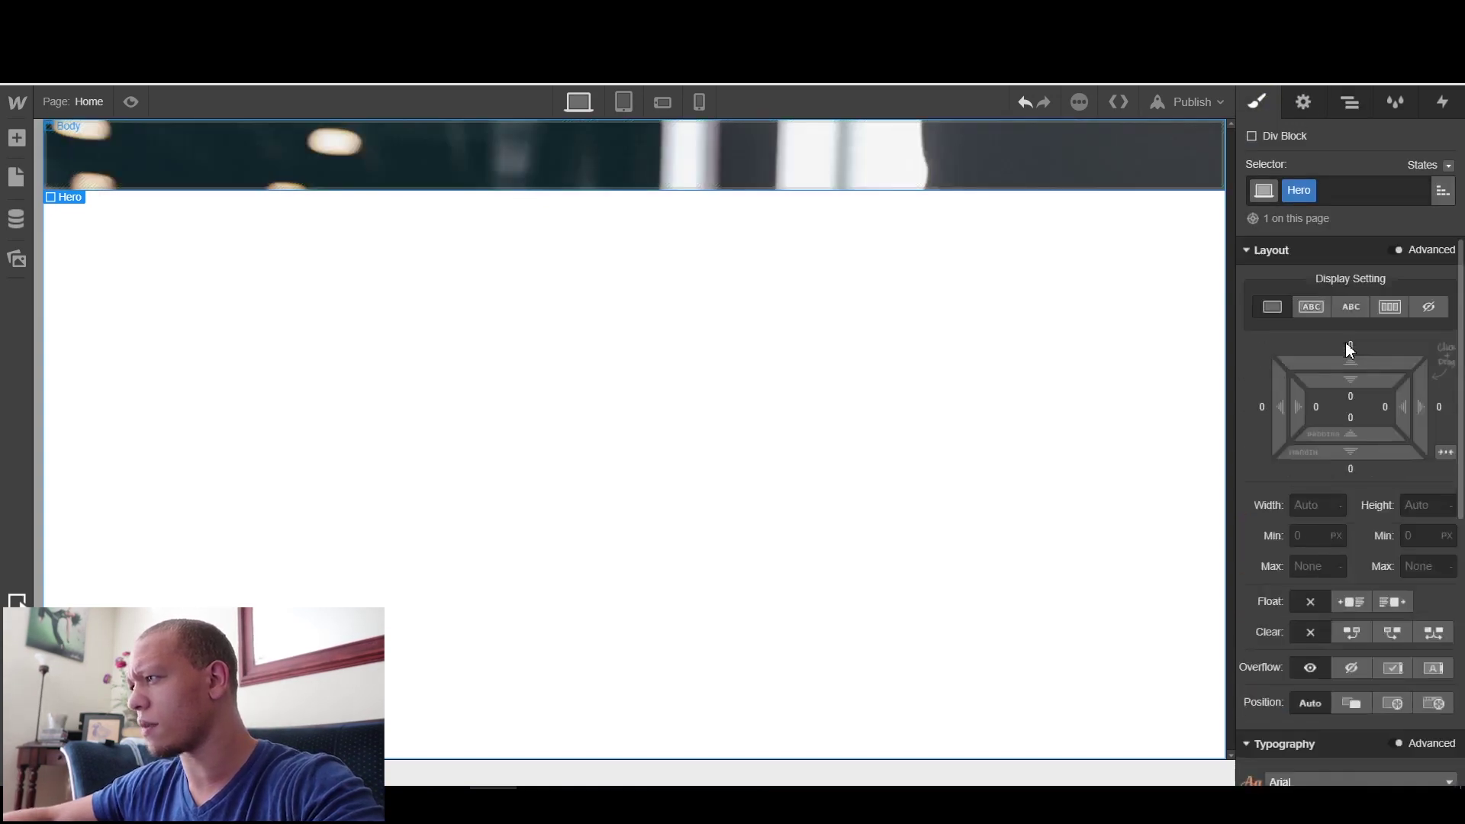
left_click(1420, 507)
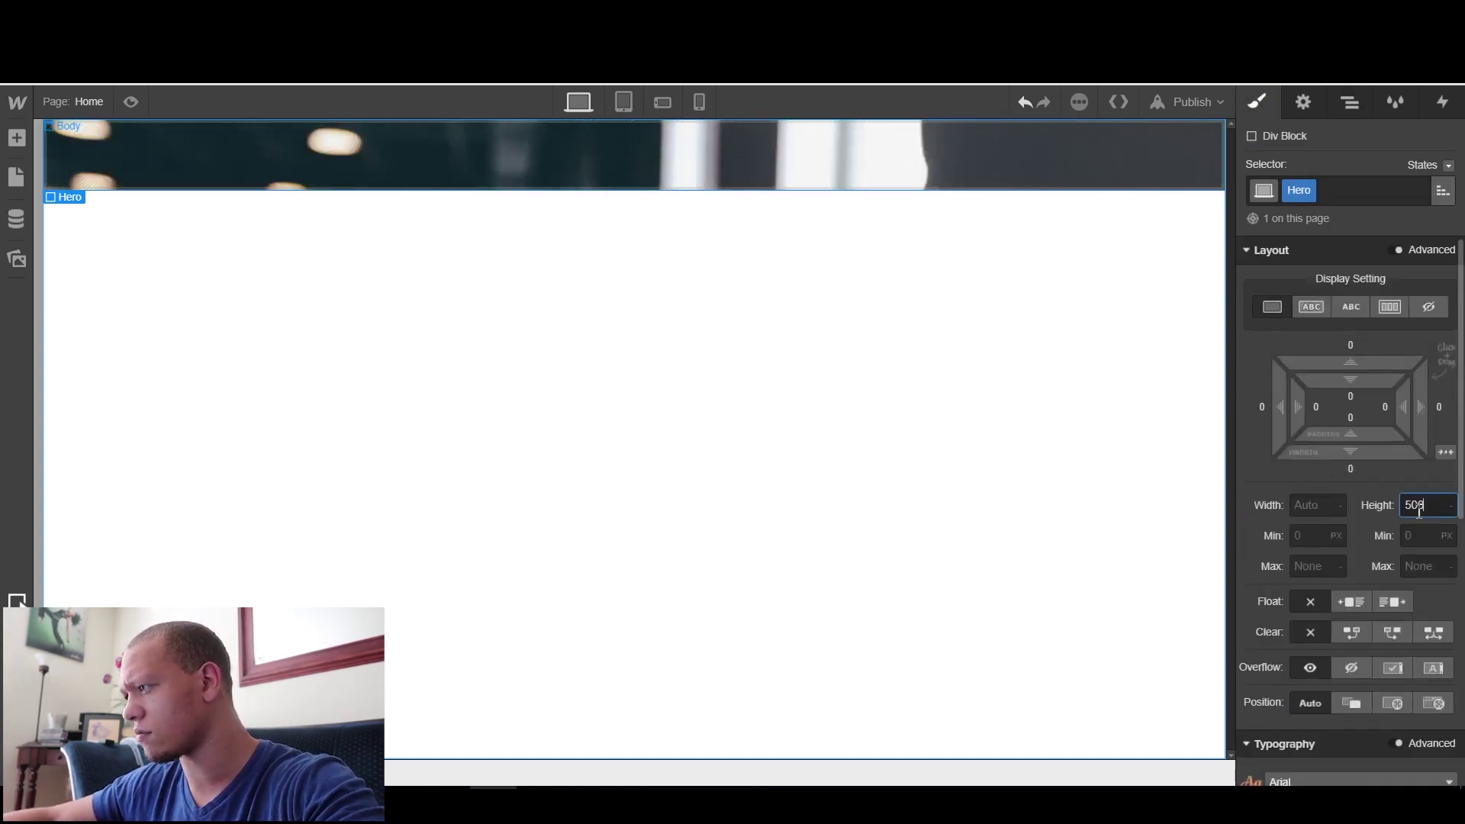
type("500")
key("Return")
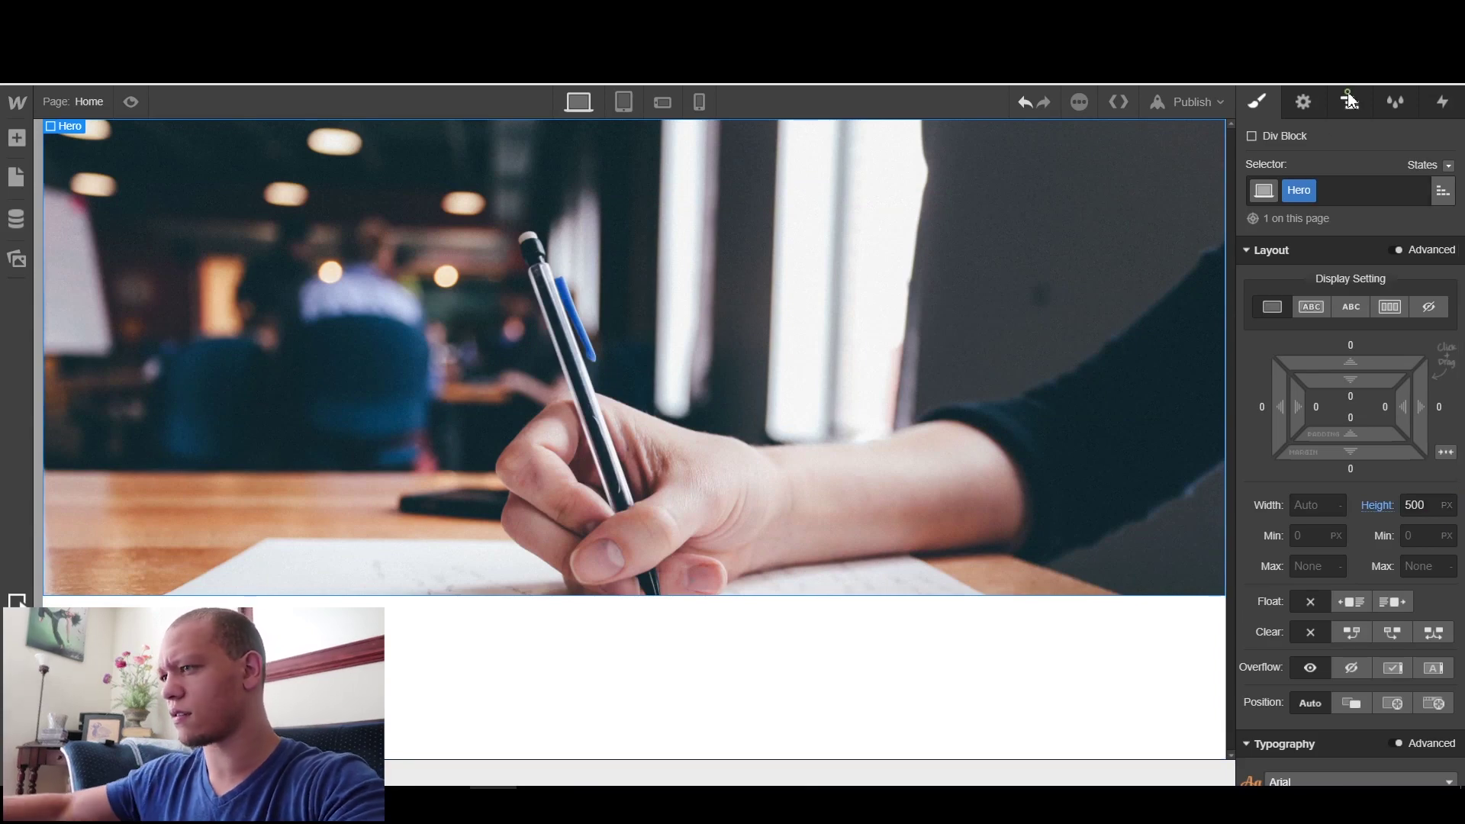
Add a dark grey rgba(32, 32, 32, 0.66) solid colour overlay above the Hero photo
left_click(1349, 99)
left_click(1257, 103)
scroll(1356, 571, "down", 5)
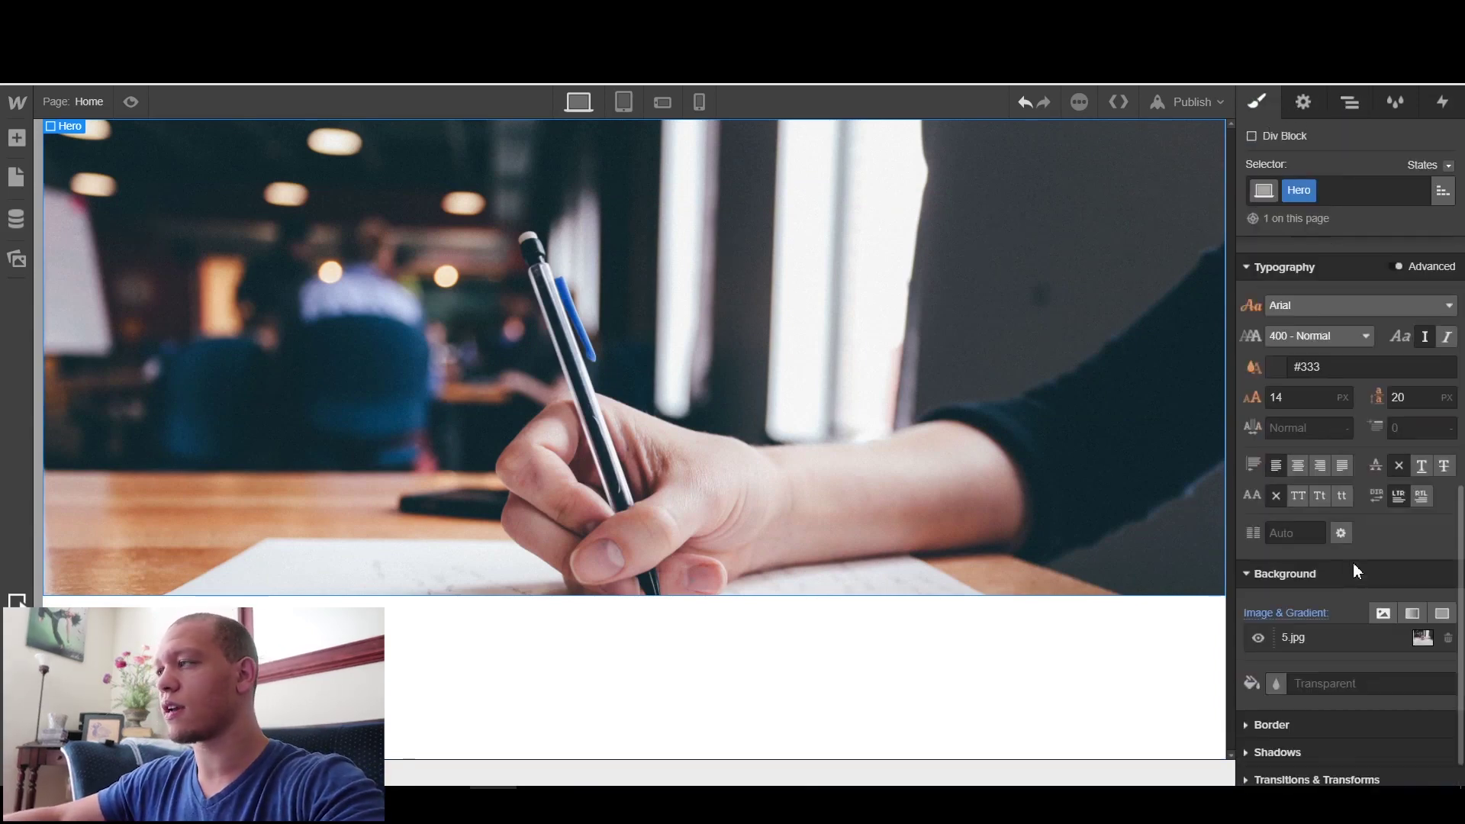
scroll(1355, 571, "down", 1)
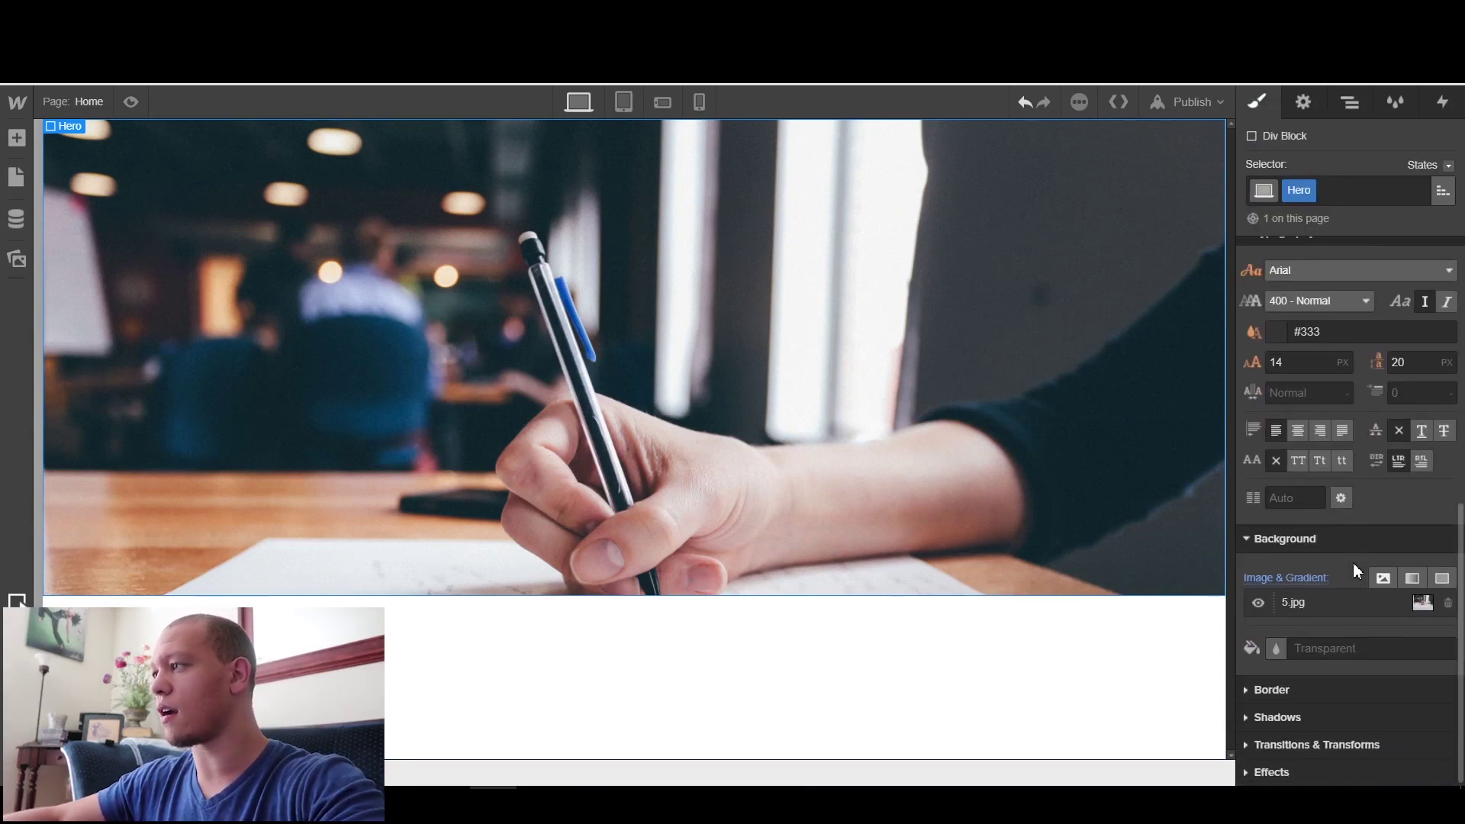
left_click(1443, 579)
left_click_drag(1315, 438, 1238, 426)
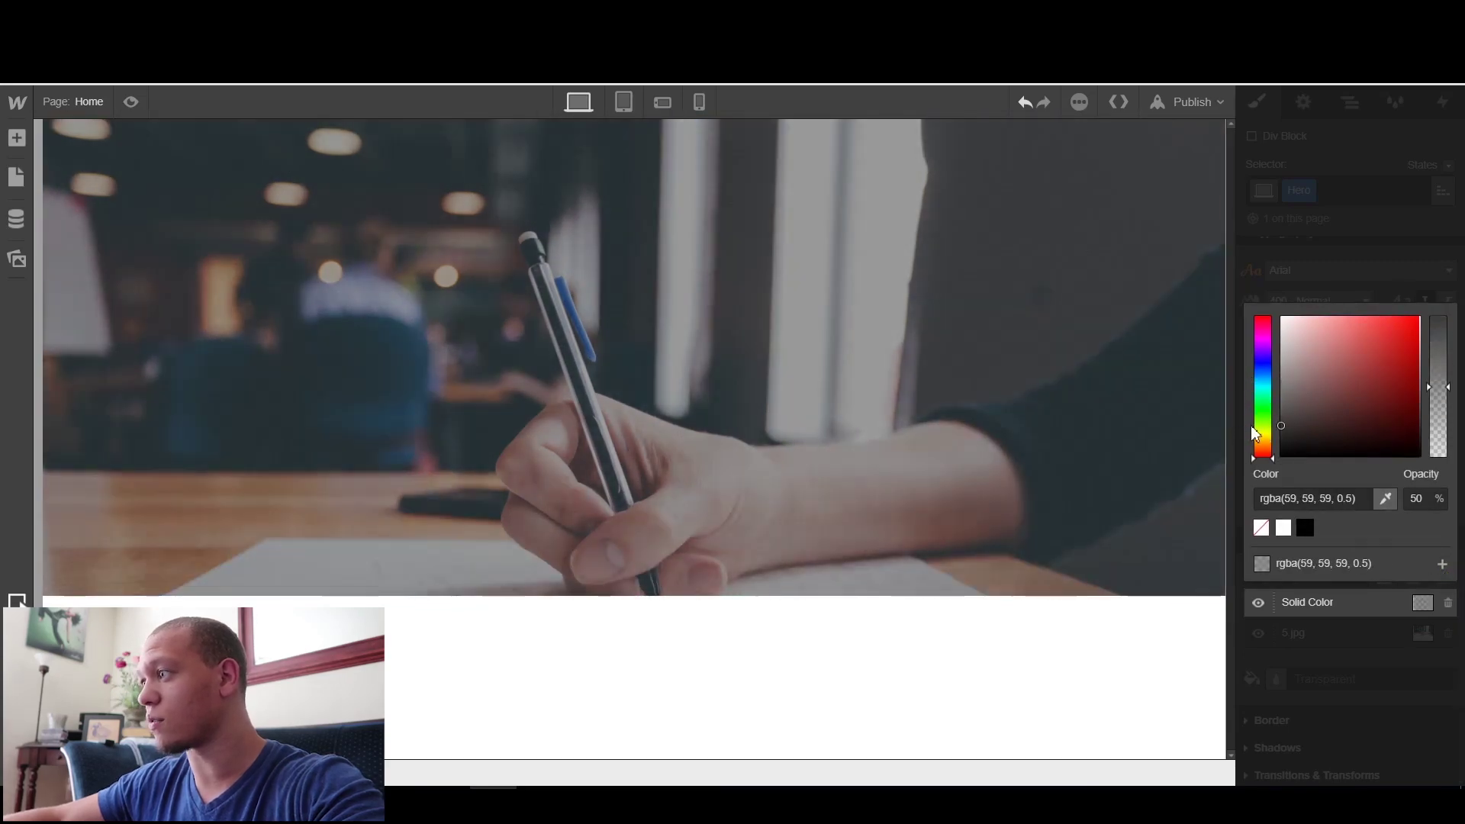
mouse_move(1439, 387)
left_mouse_down()
mouse_move(1441, 342)
mouse_move(1440, 364)
left_mouse_up()
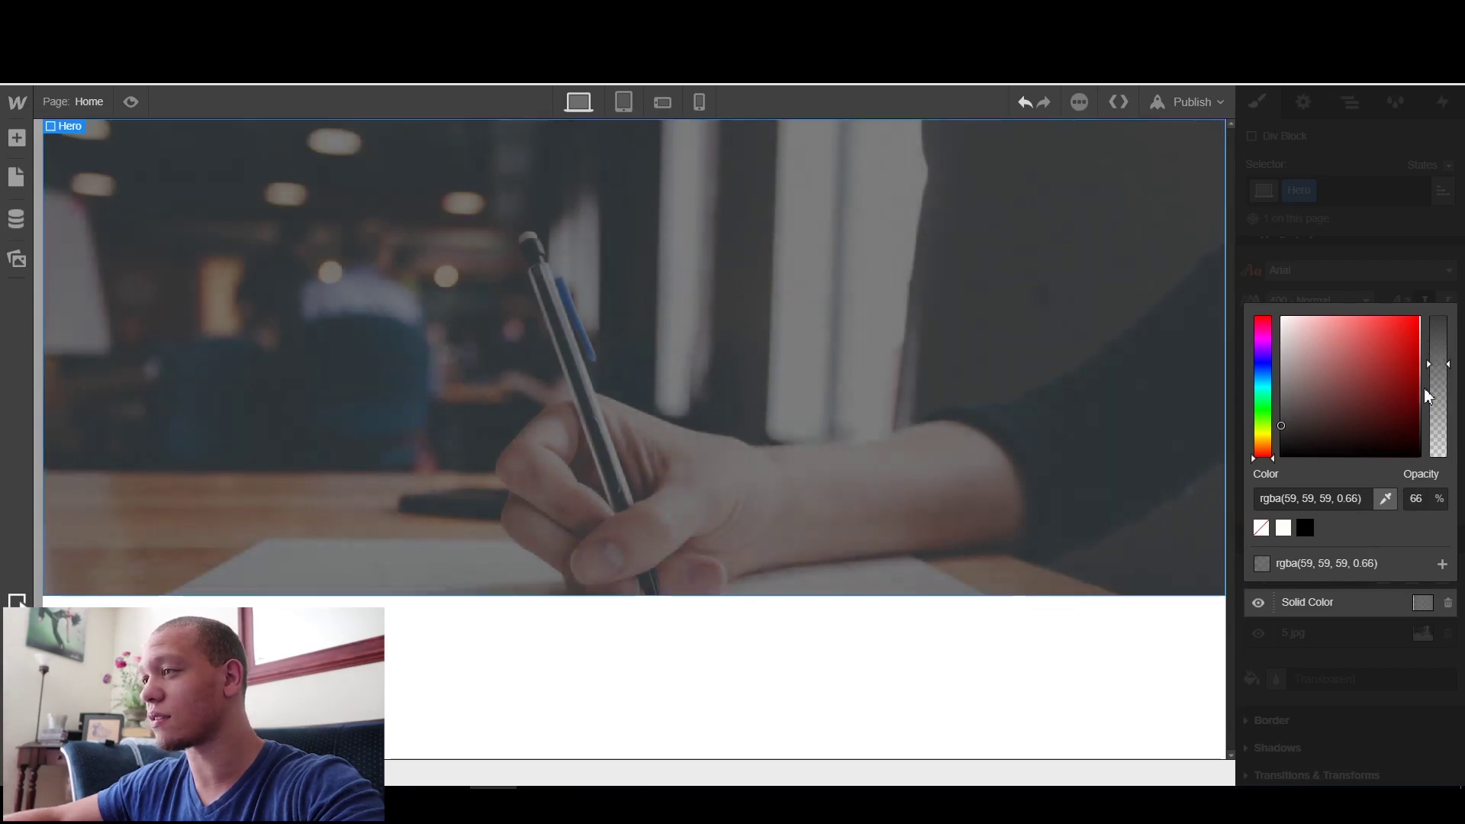
left_click_drag(1302, 428, 1281, 441)
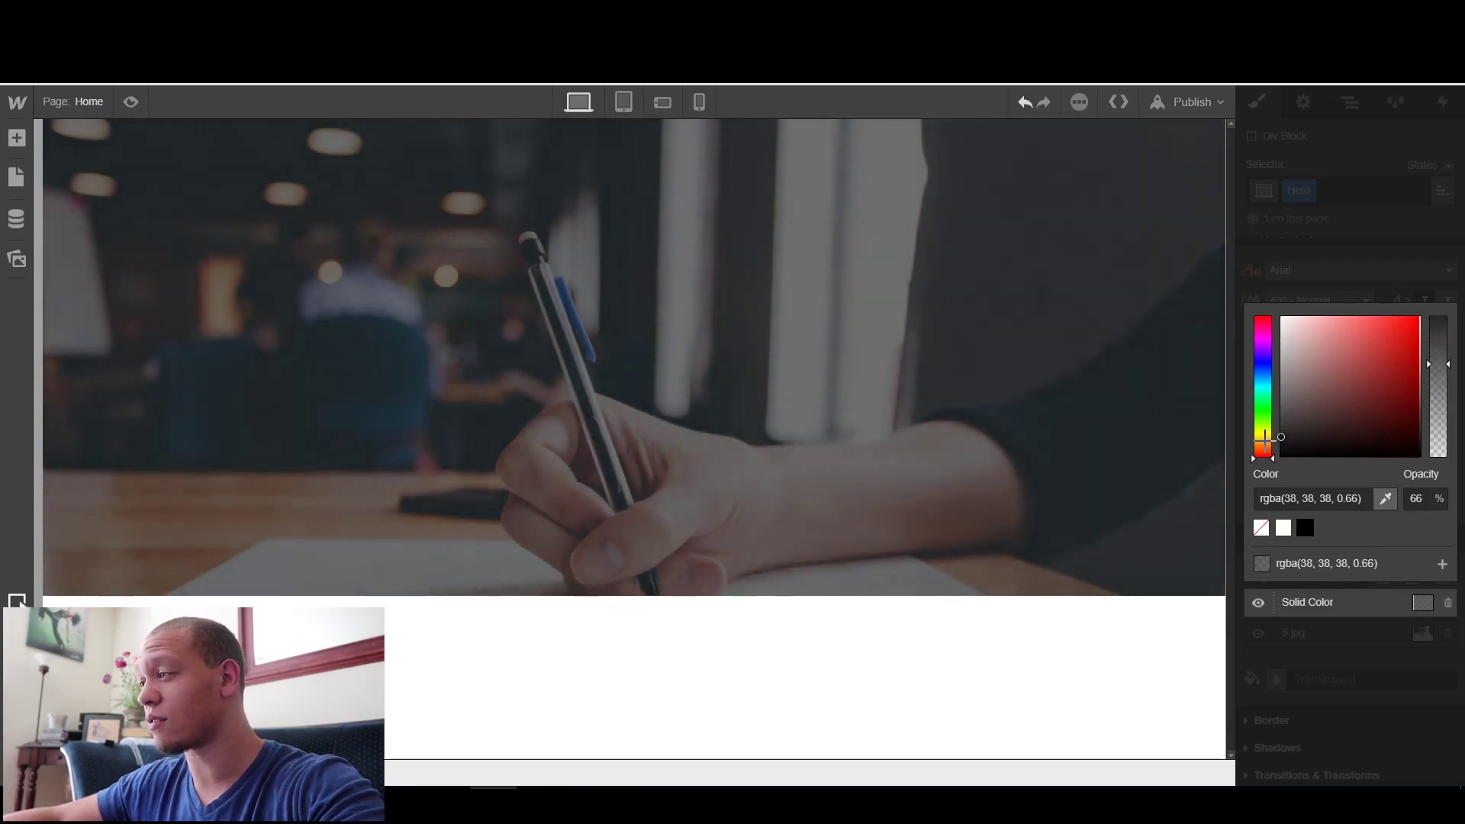
key("a")
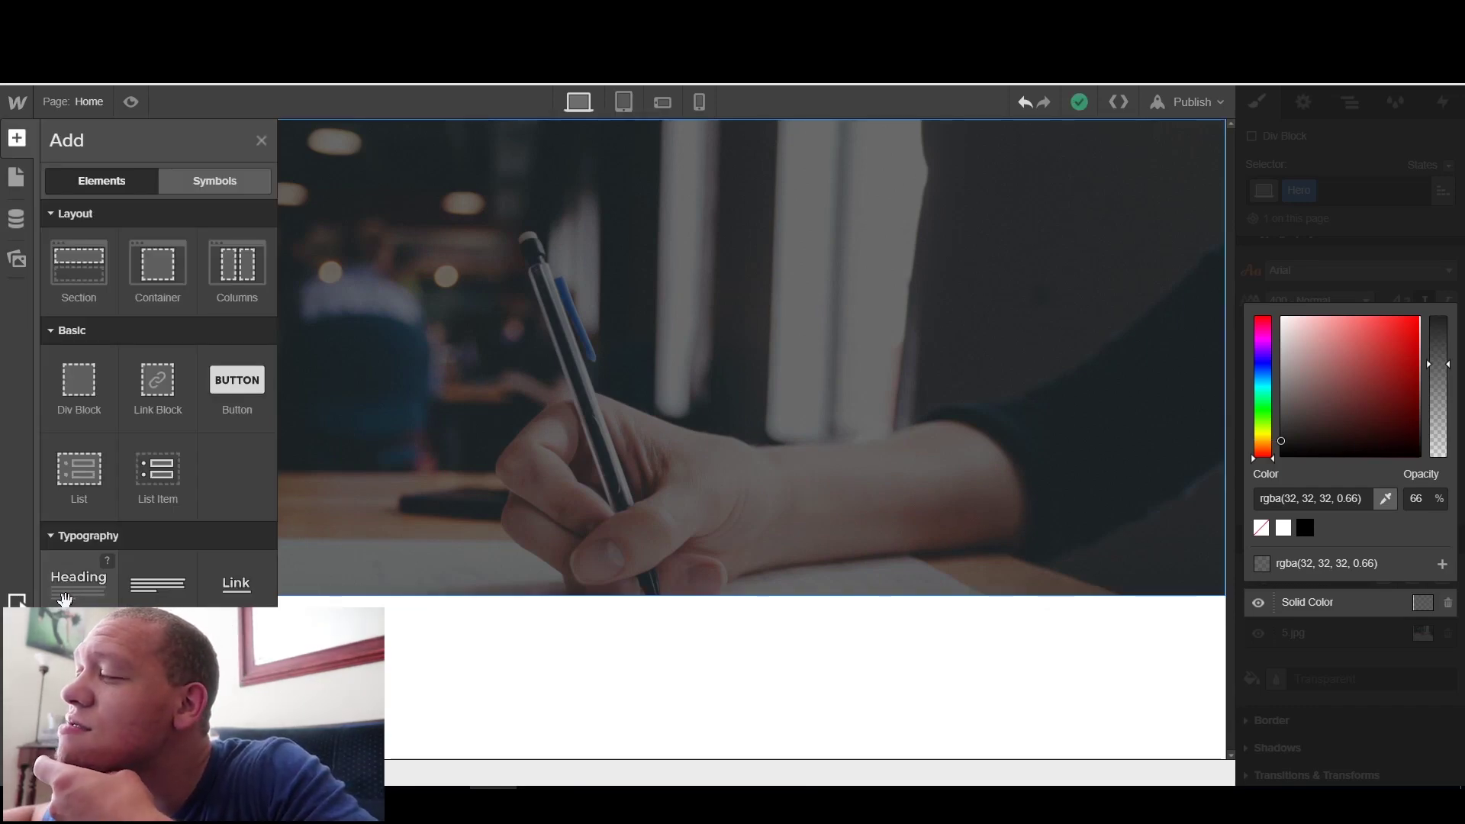
Place a Heading inside the Hero and set its text colour to white
left_click_drag(65, 599, 578, 322)
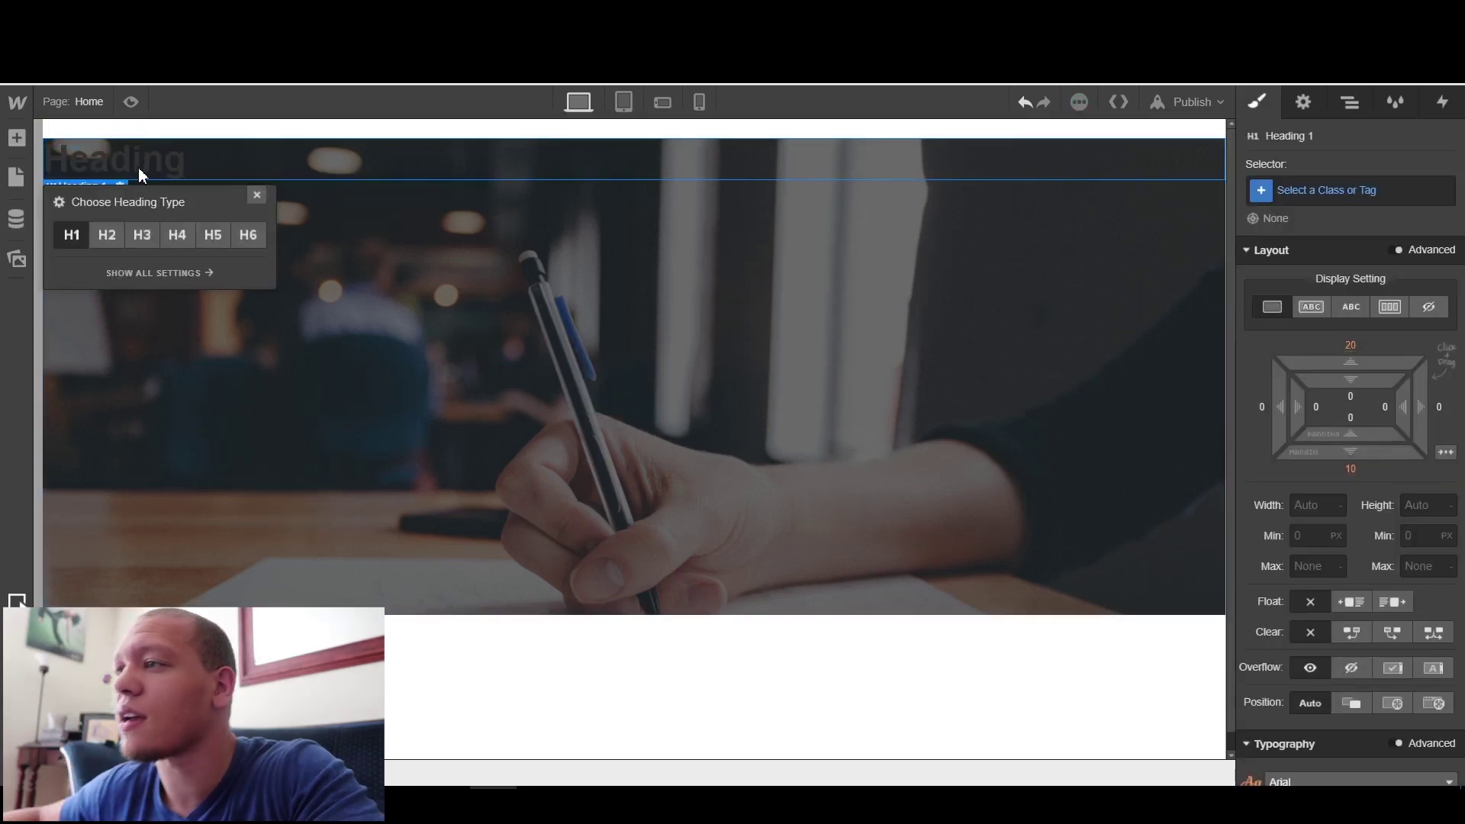
scroll(1317, 512, "down", 7)
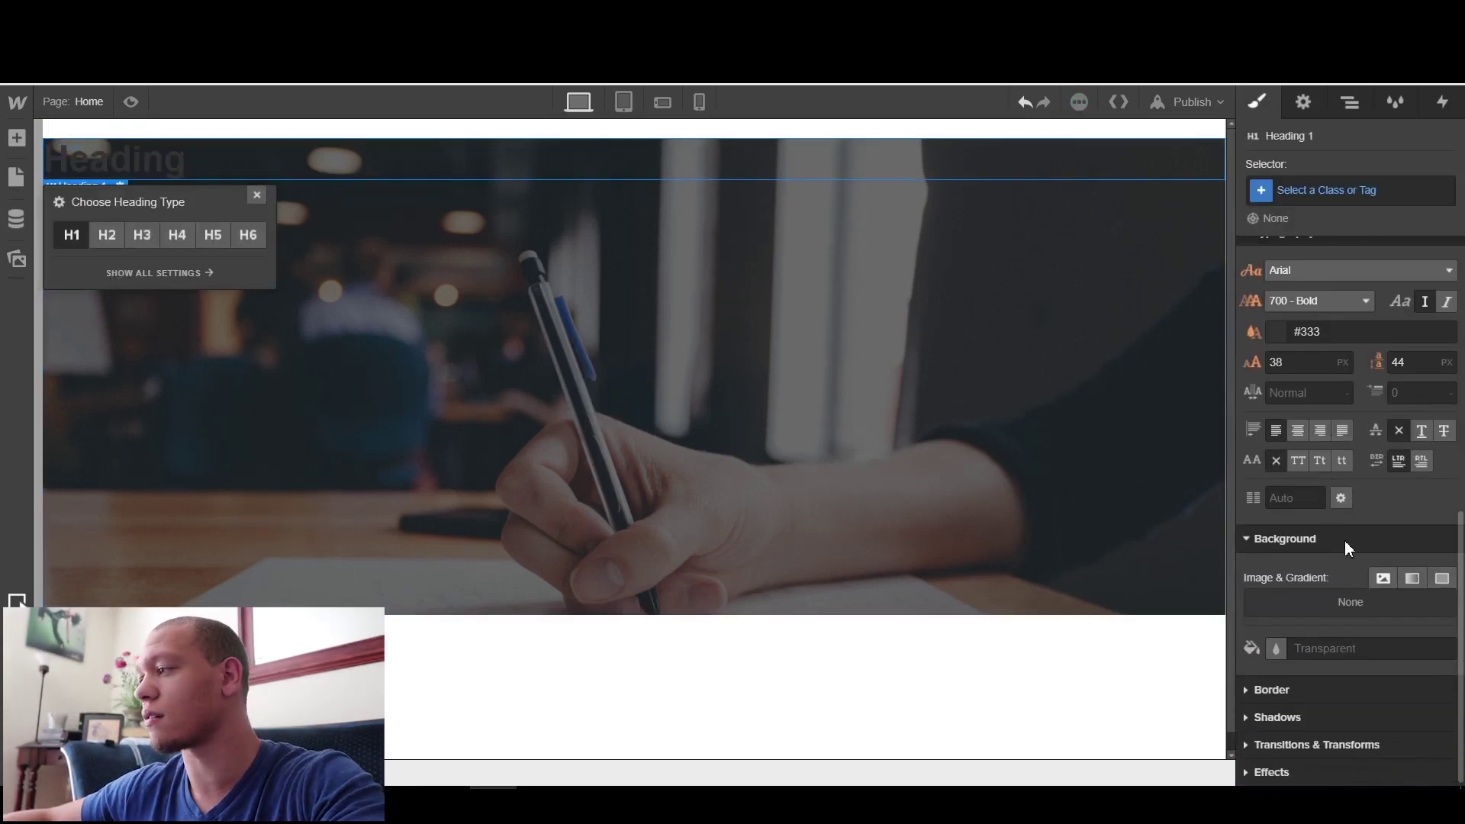
scroll(1327, 512, "up", 2)
left_click(1277, 524)
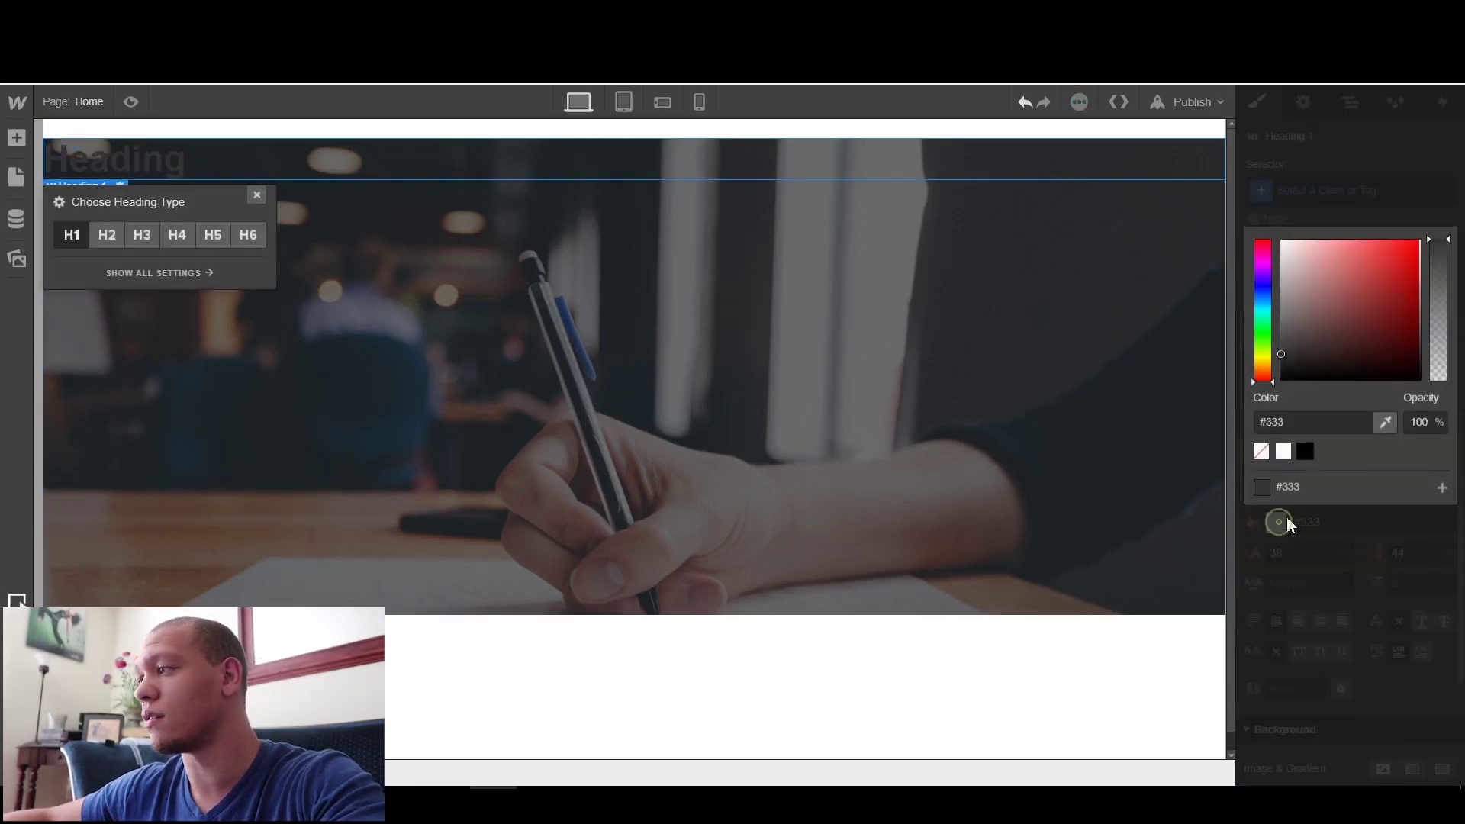
left_click(1286, 452)
left_click(1370, 599)
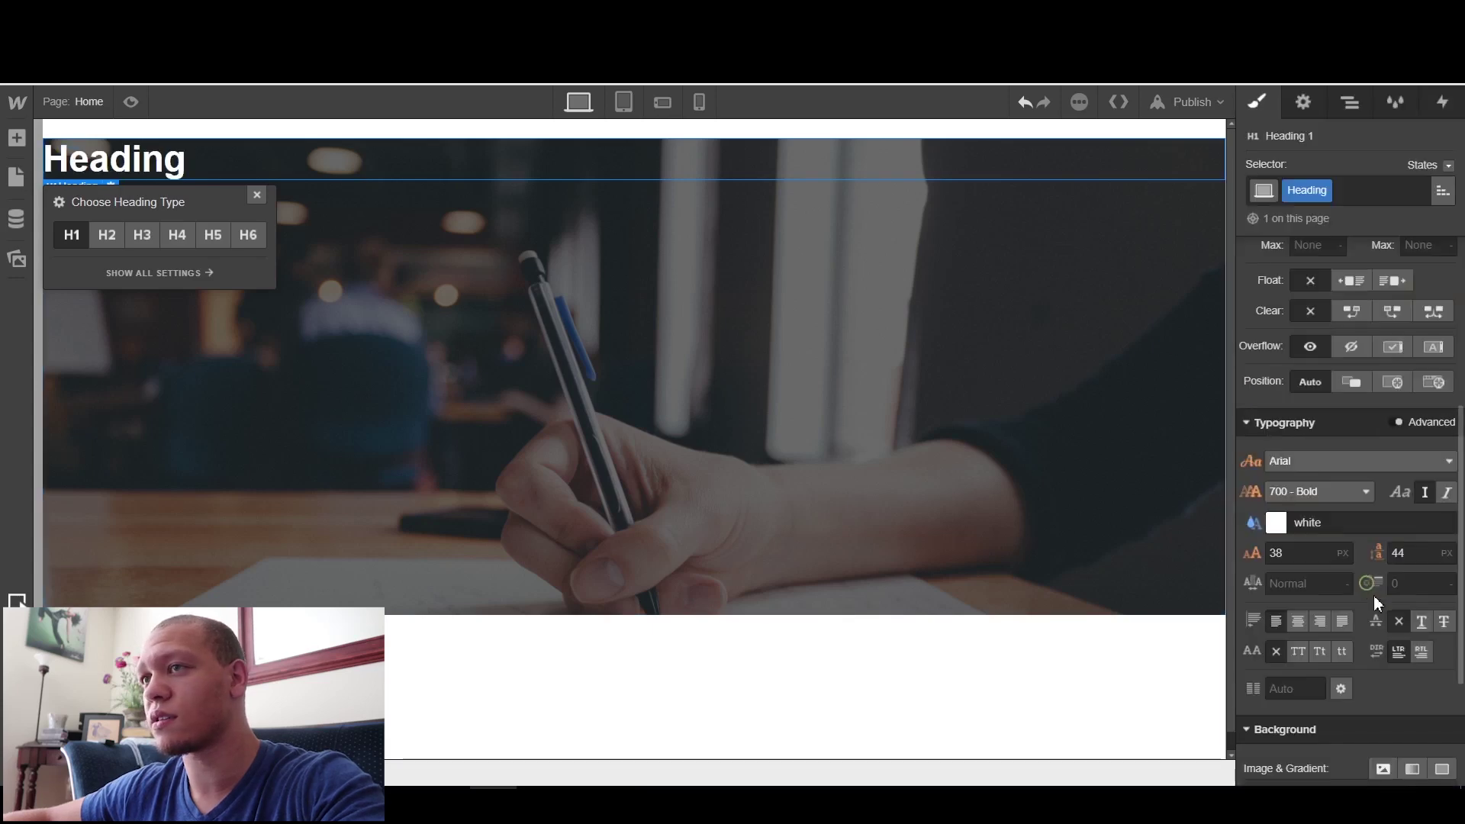
Select the Hero section in the Navigator, then the page Body
scroll(1381, 557, "up", 5)
left_click(1352, 100)
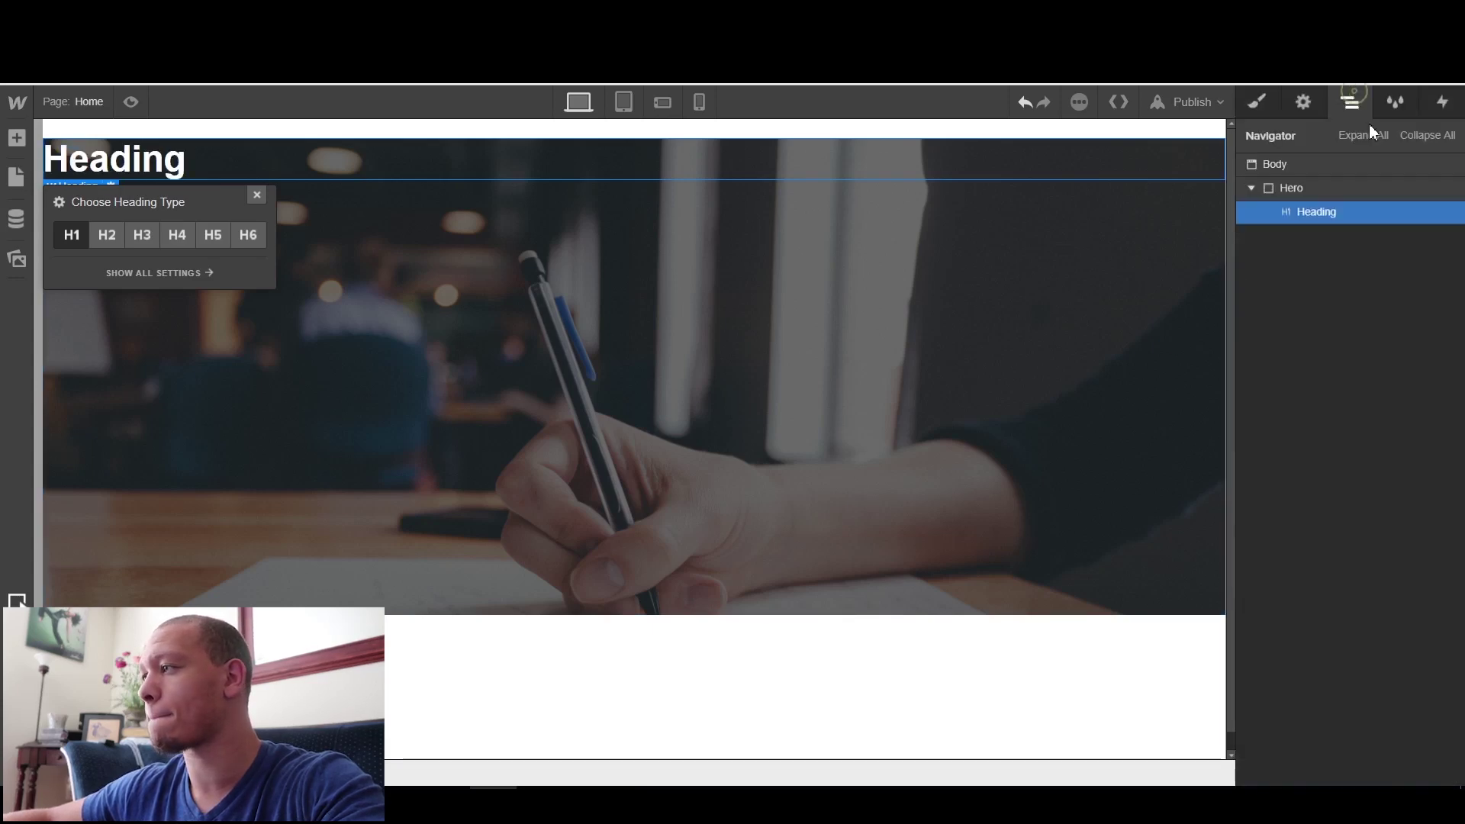
left_click(1329, 188)
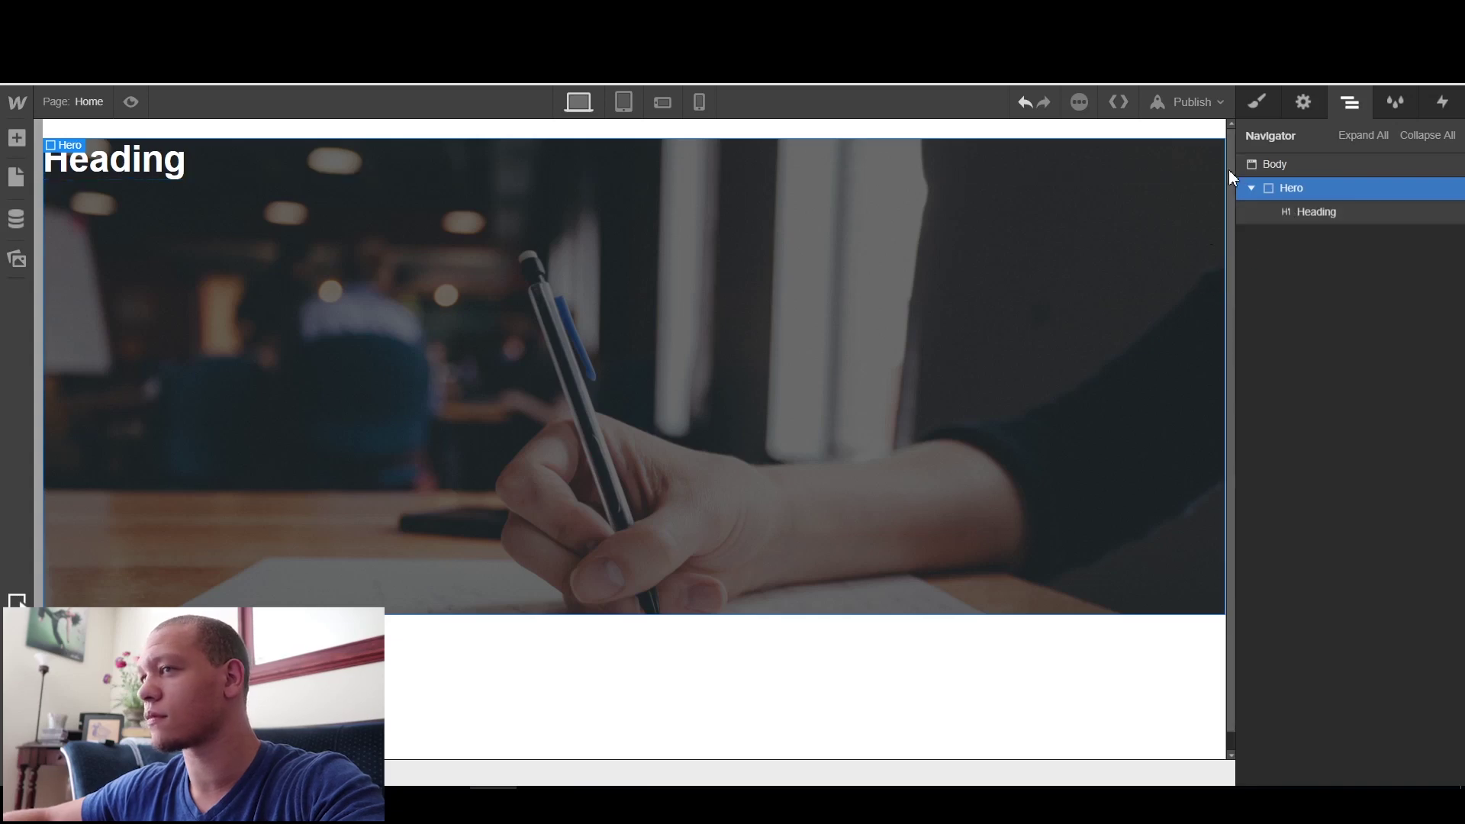
left_click(904, 128)
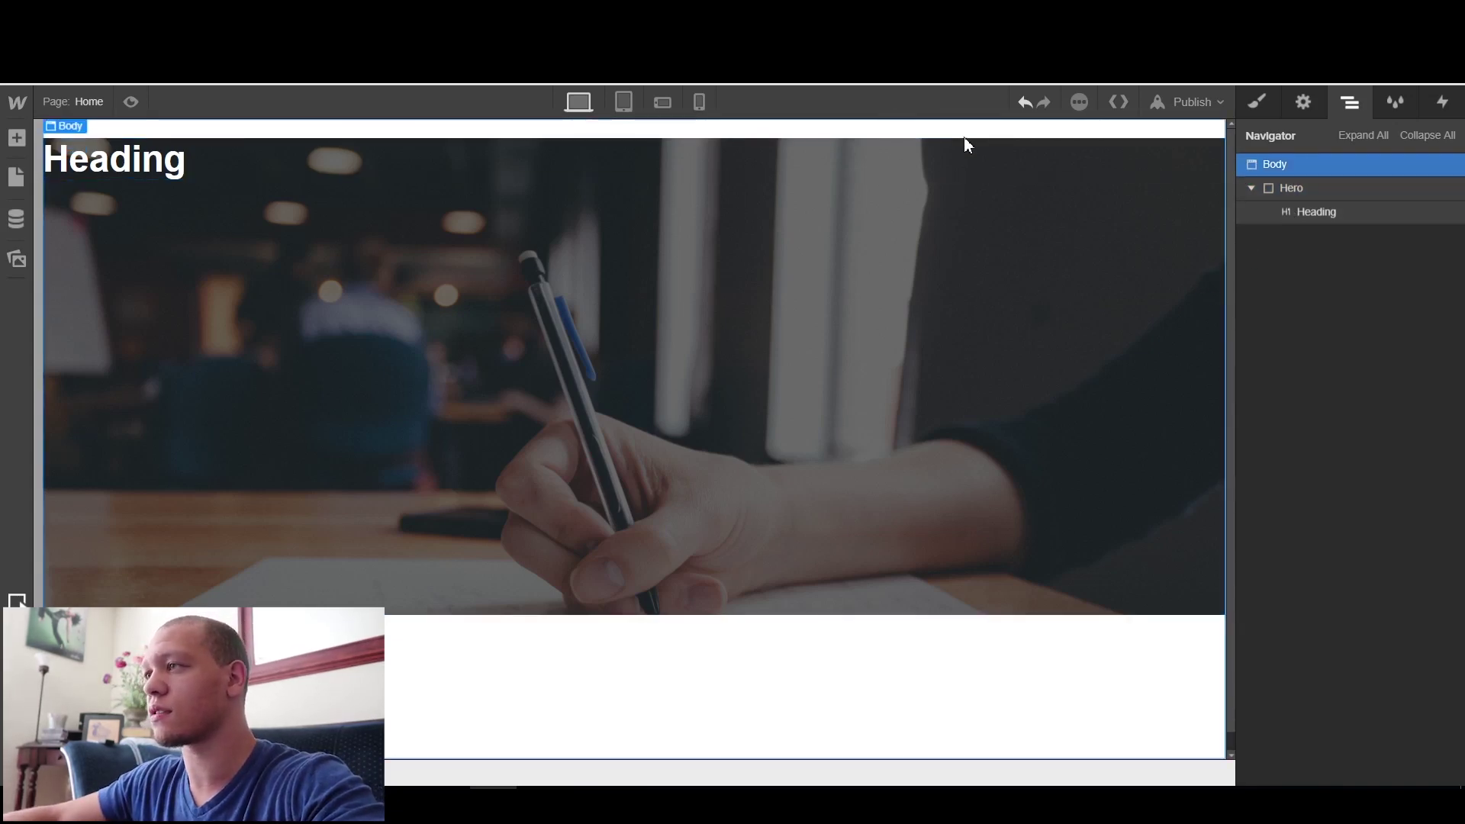
Change the Heading's top margin from 20 to 0
left_click(1323, 215)
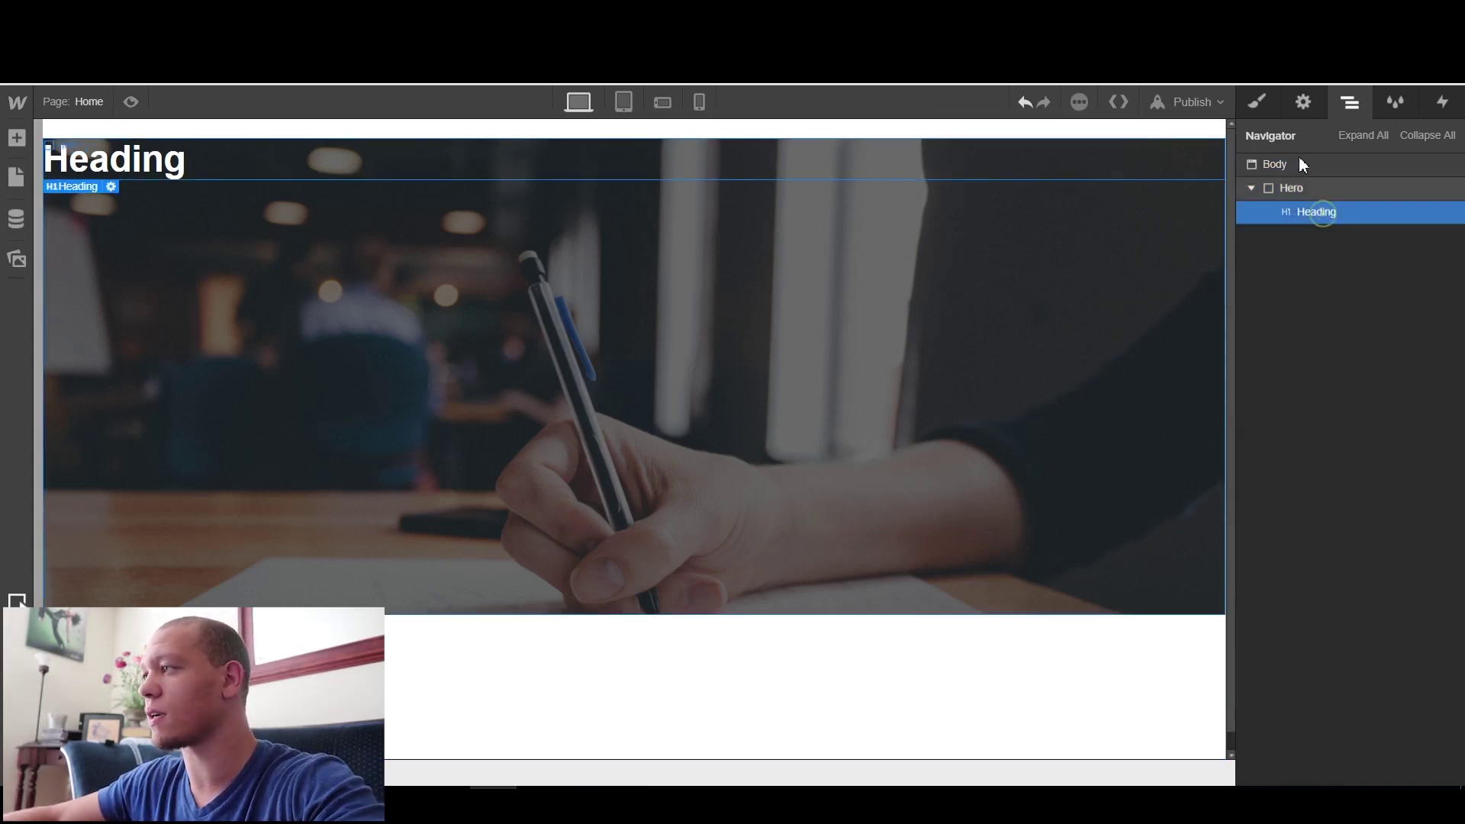
left_click(1301, 107)
left_click(1267, 107)
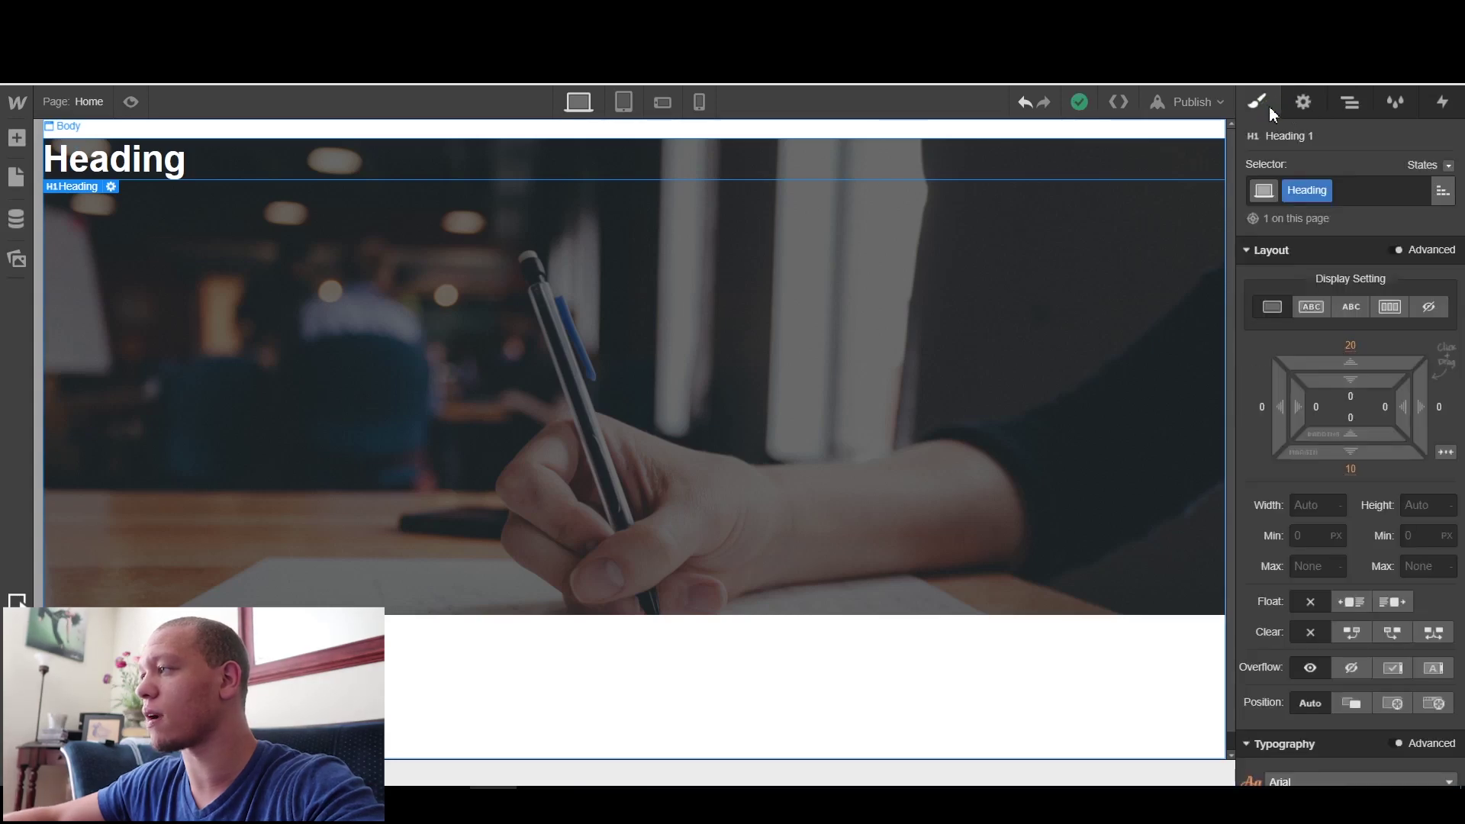
left_click(1347, 345)
type("0")
key("Return")
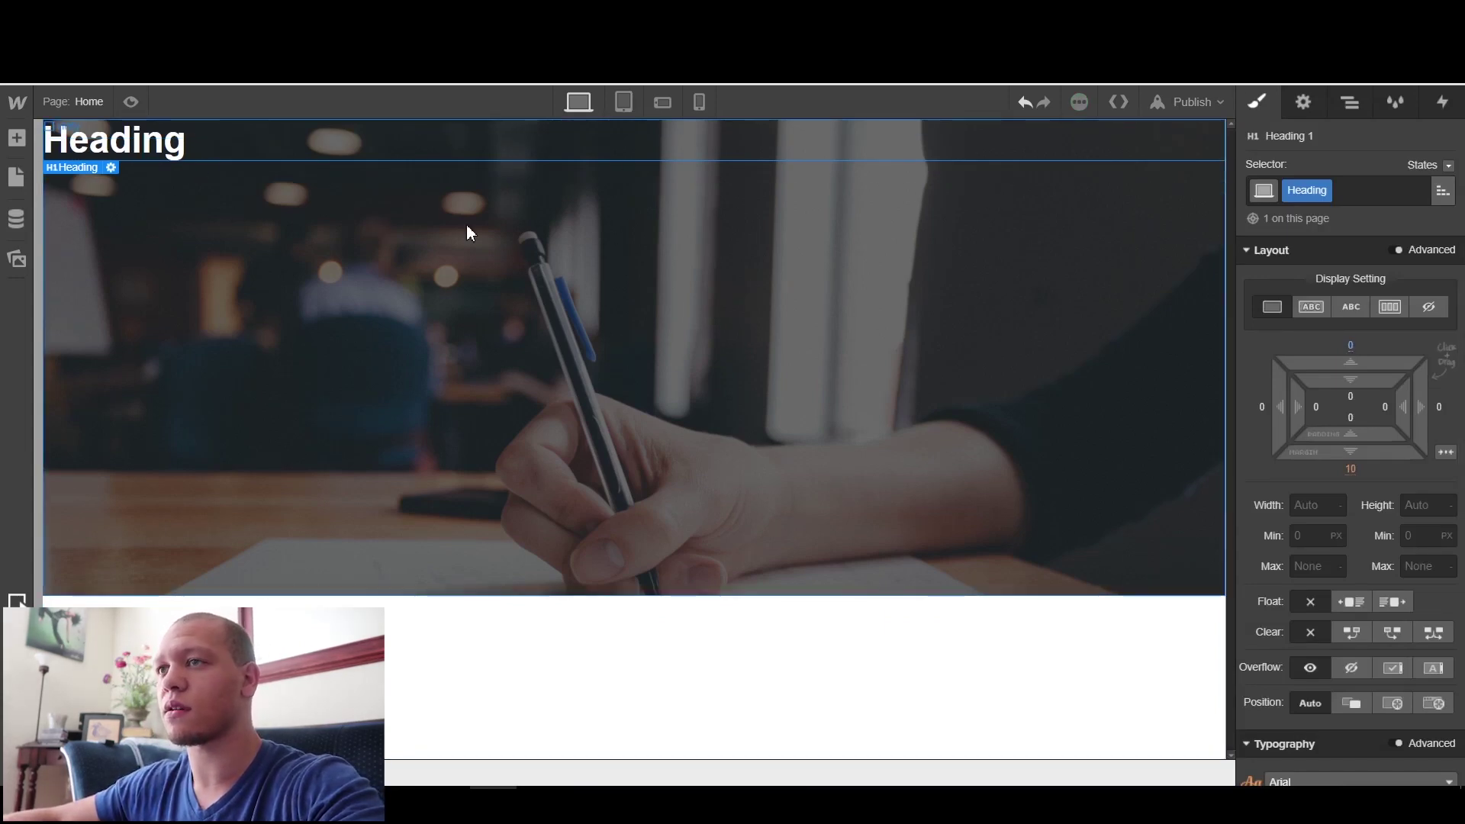
left_click(1352, 103)
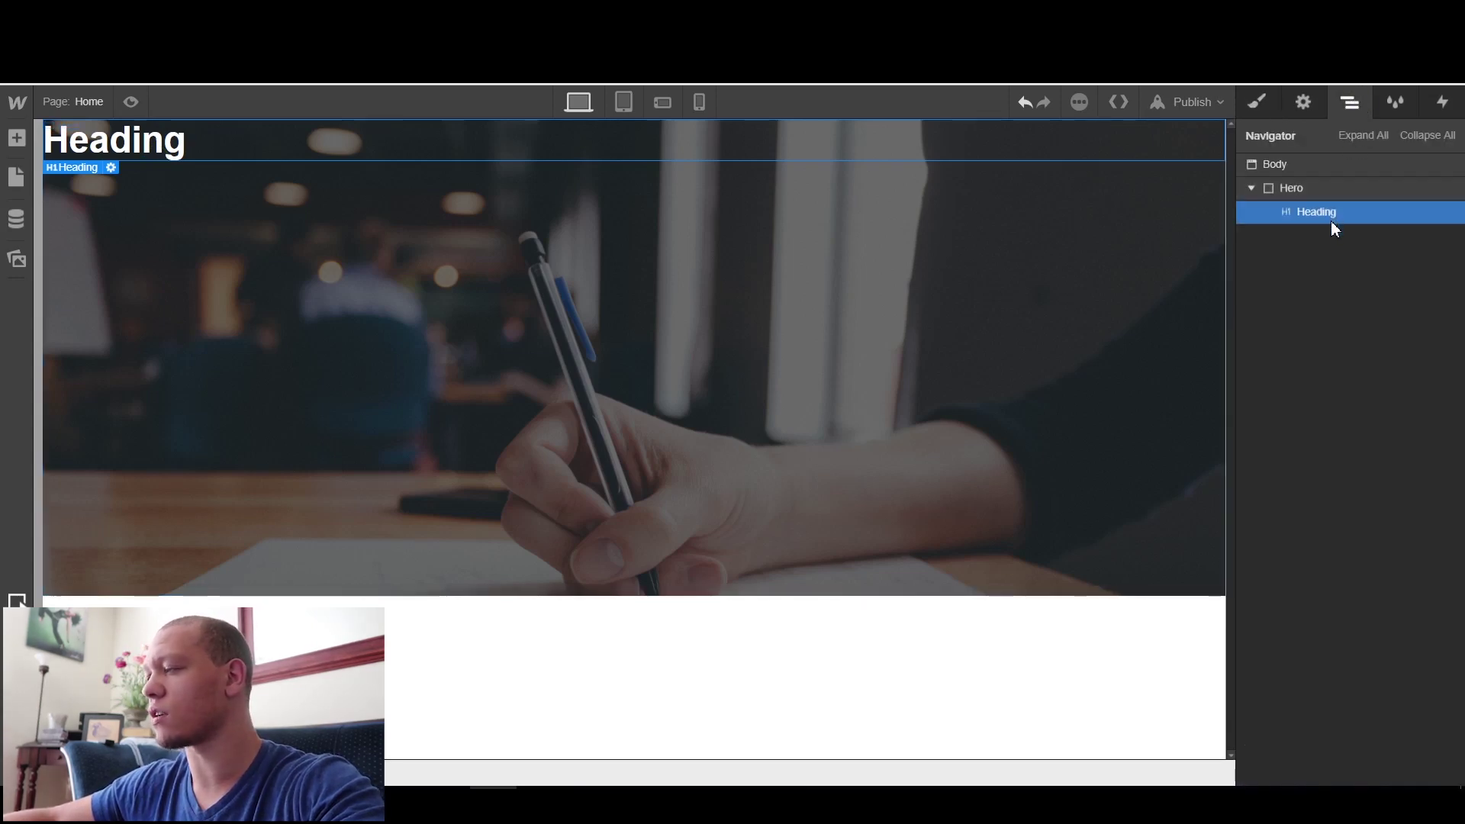
Add a Paragraph below the heading in Hero and make its text white
left_click(11, 143)
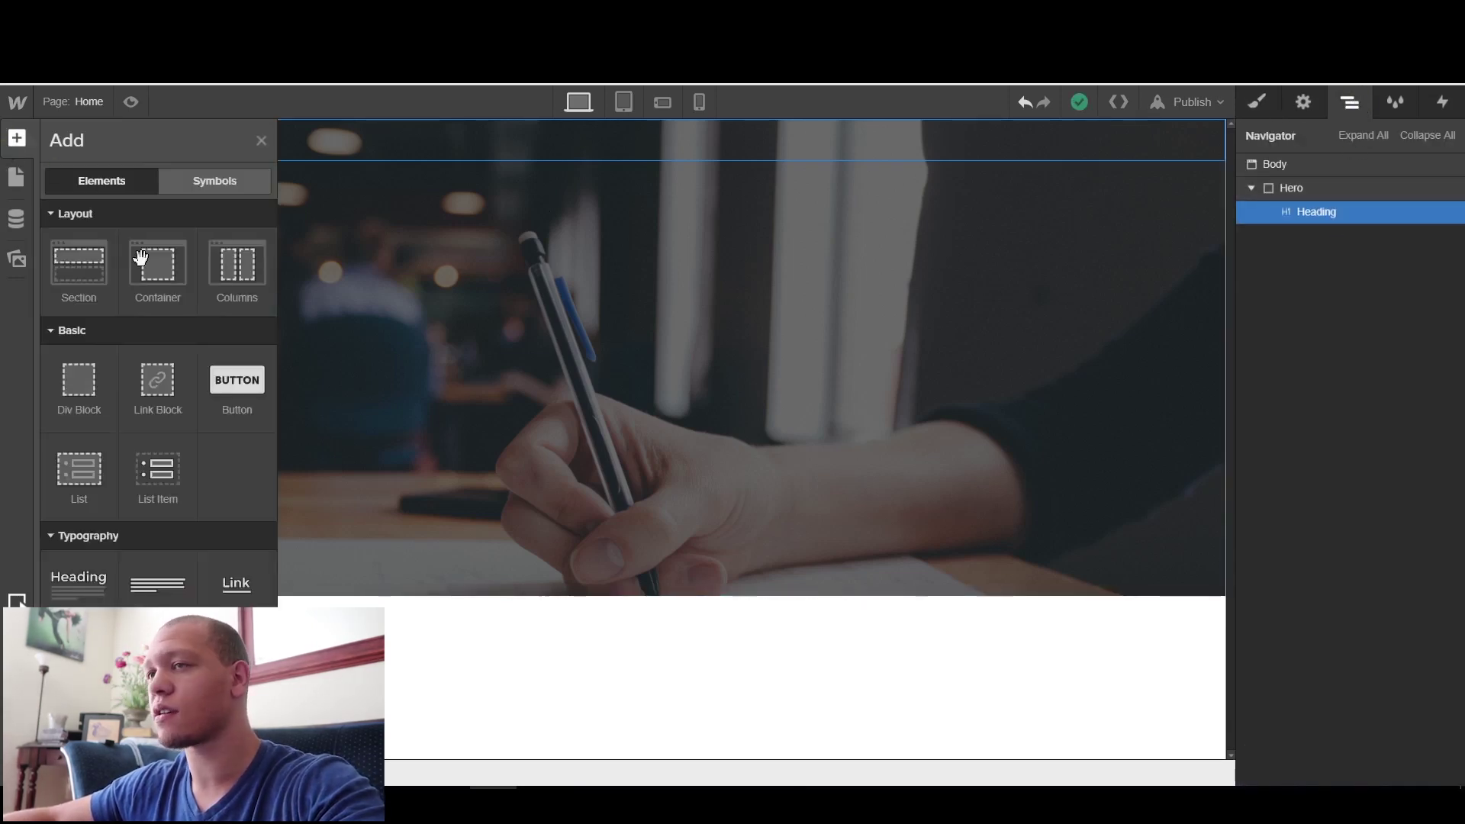
scroll(167, 534, "down", 3)
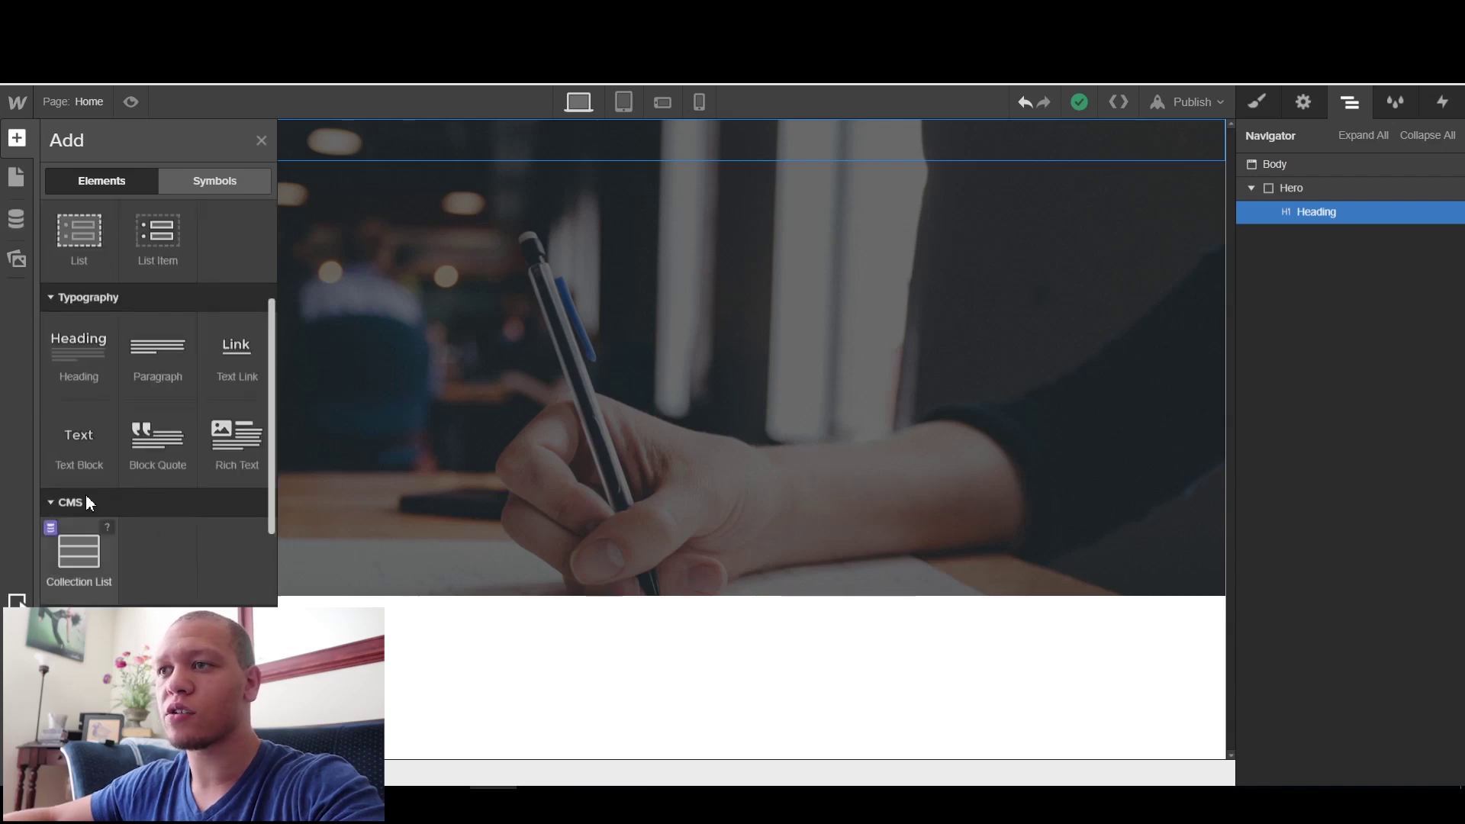
left_click_drag(158, 354, 171, 162)
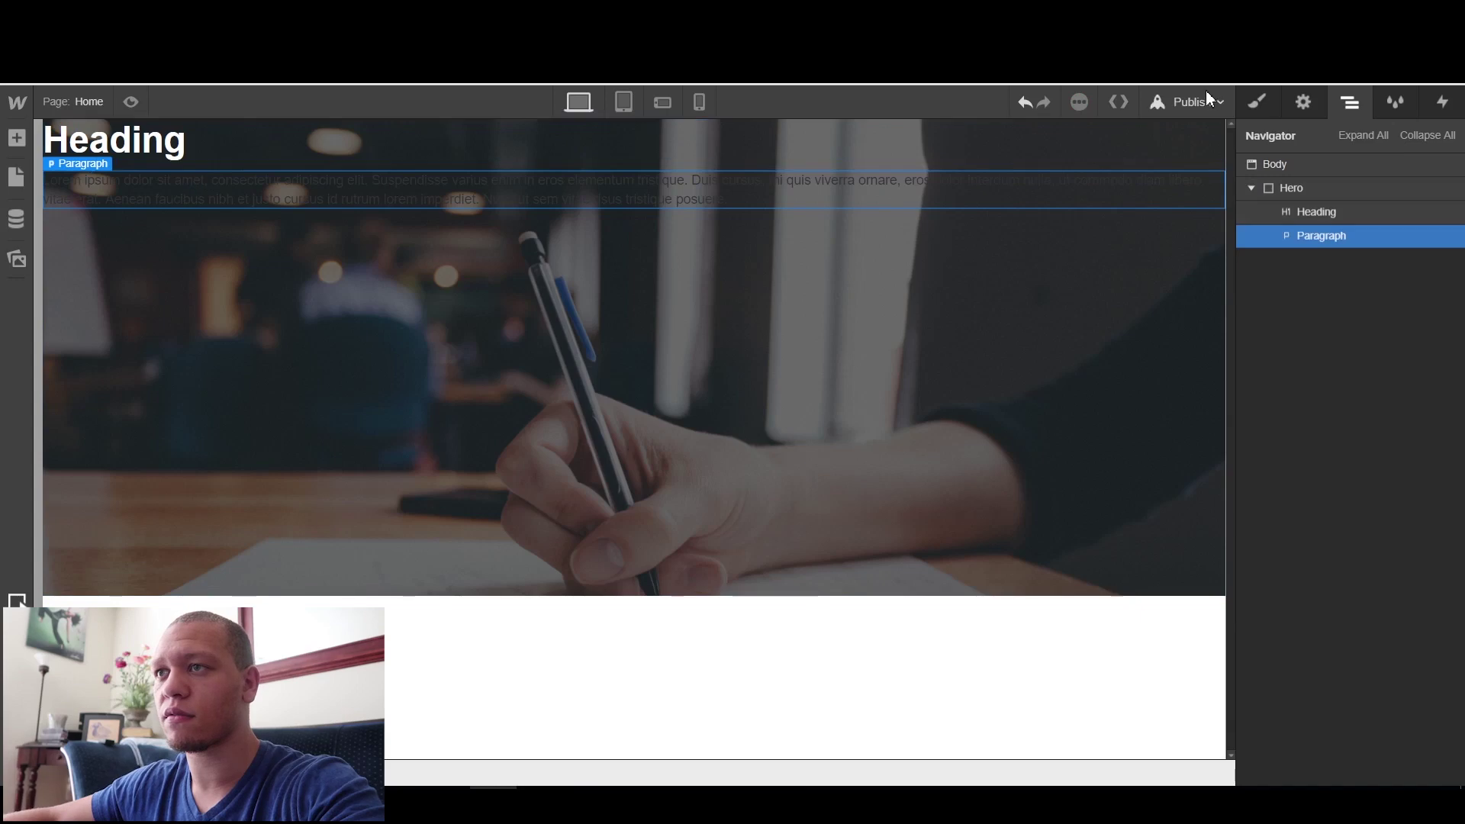
left_click(1258, 102)
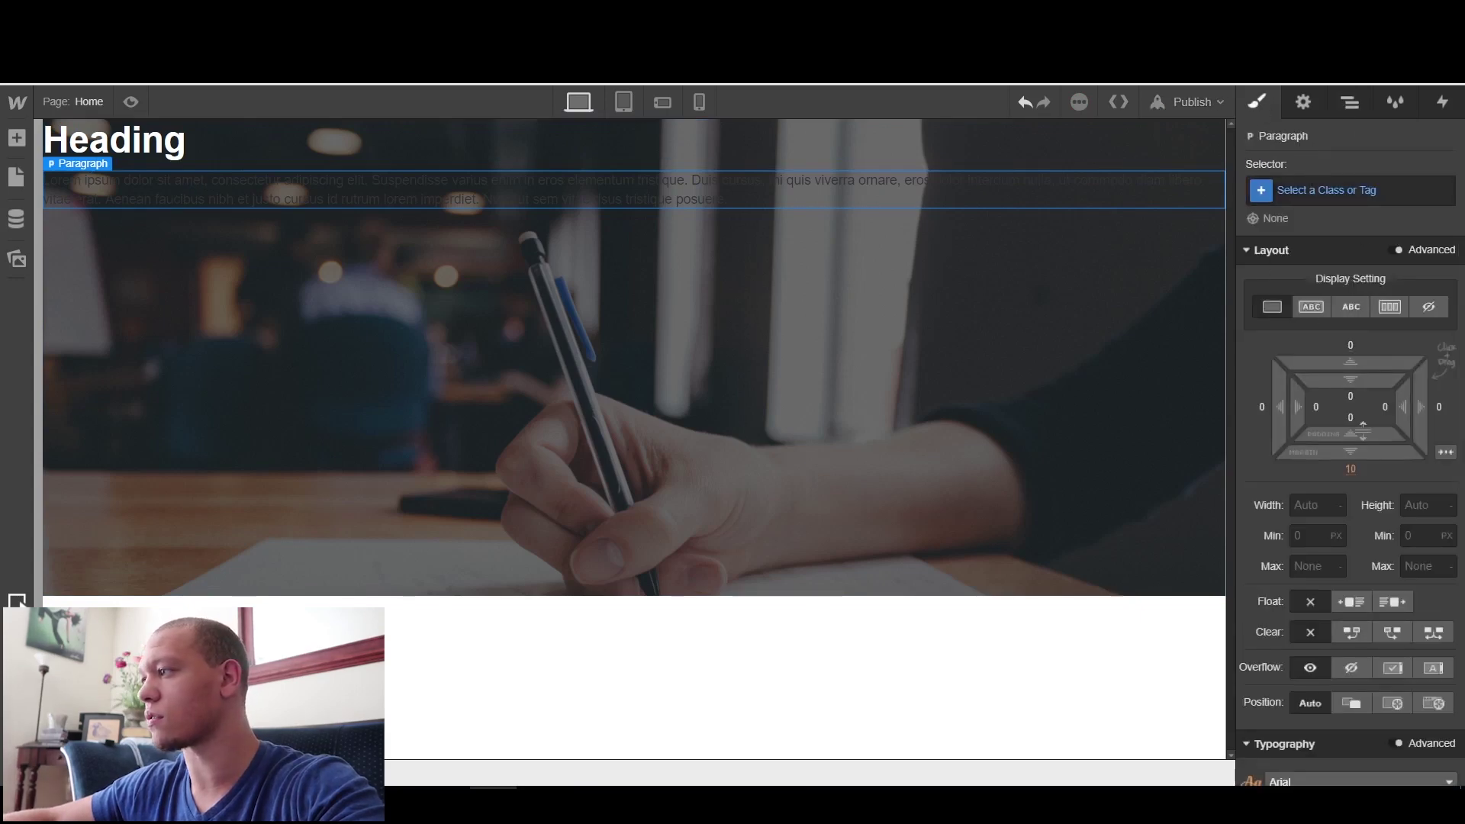
scroll(1335, 571, "down", 5)
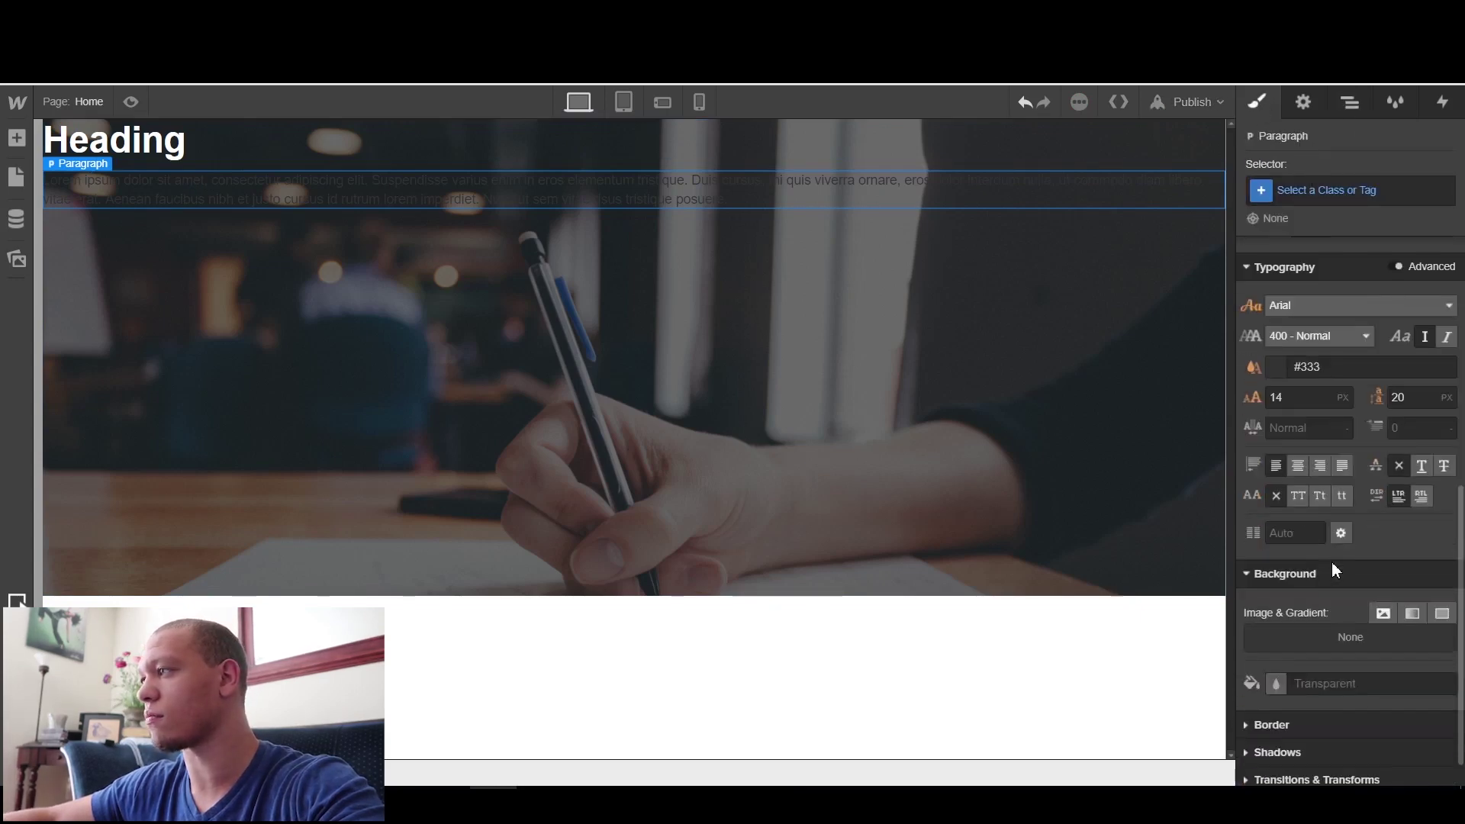
left_click(1278, 369)
left_click_drag(1295, 419, 1273, 343)
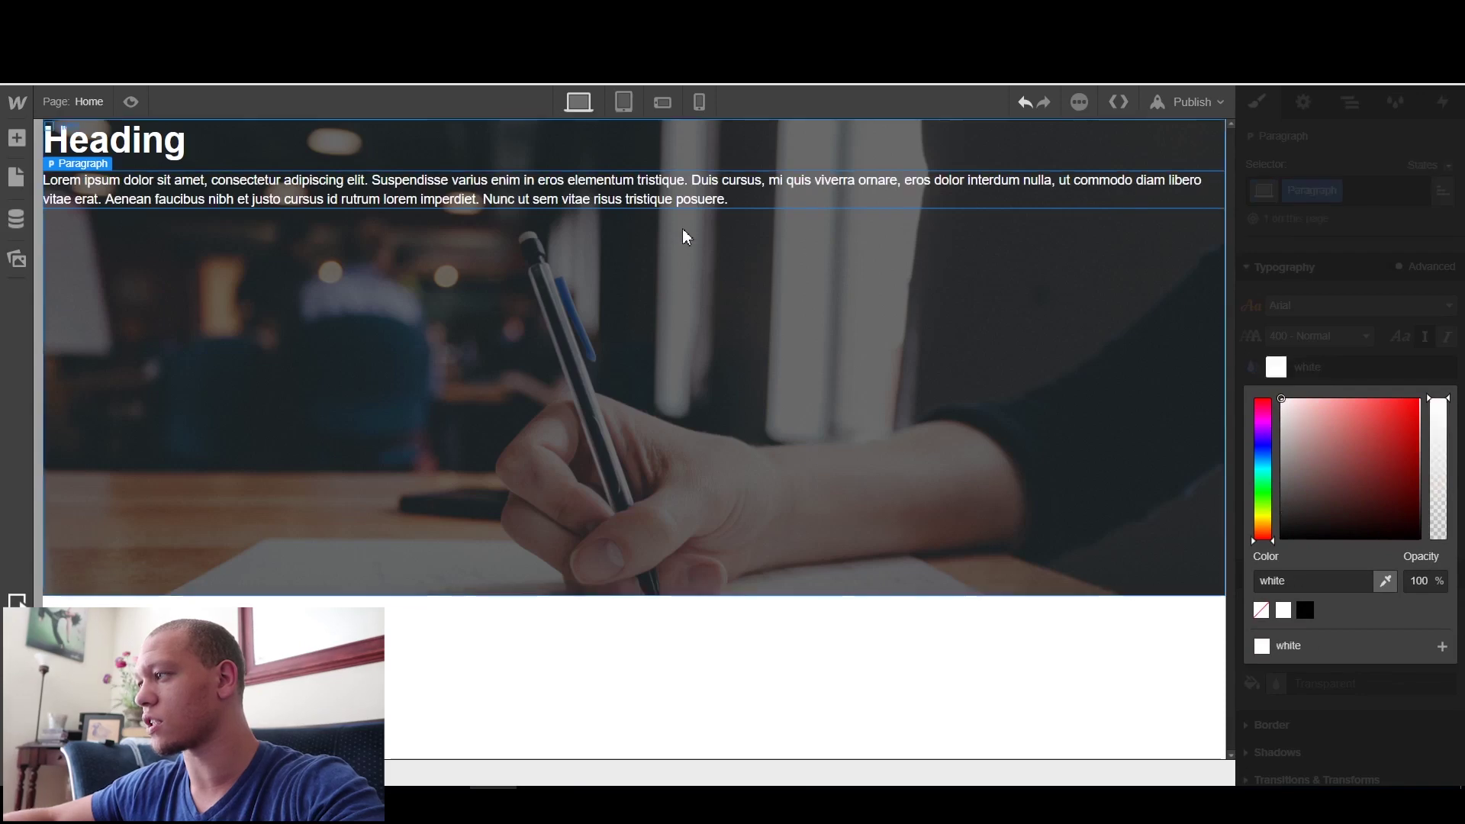
left_click(1301, 226)
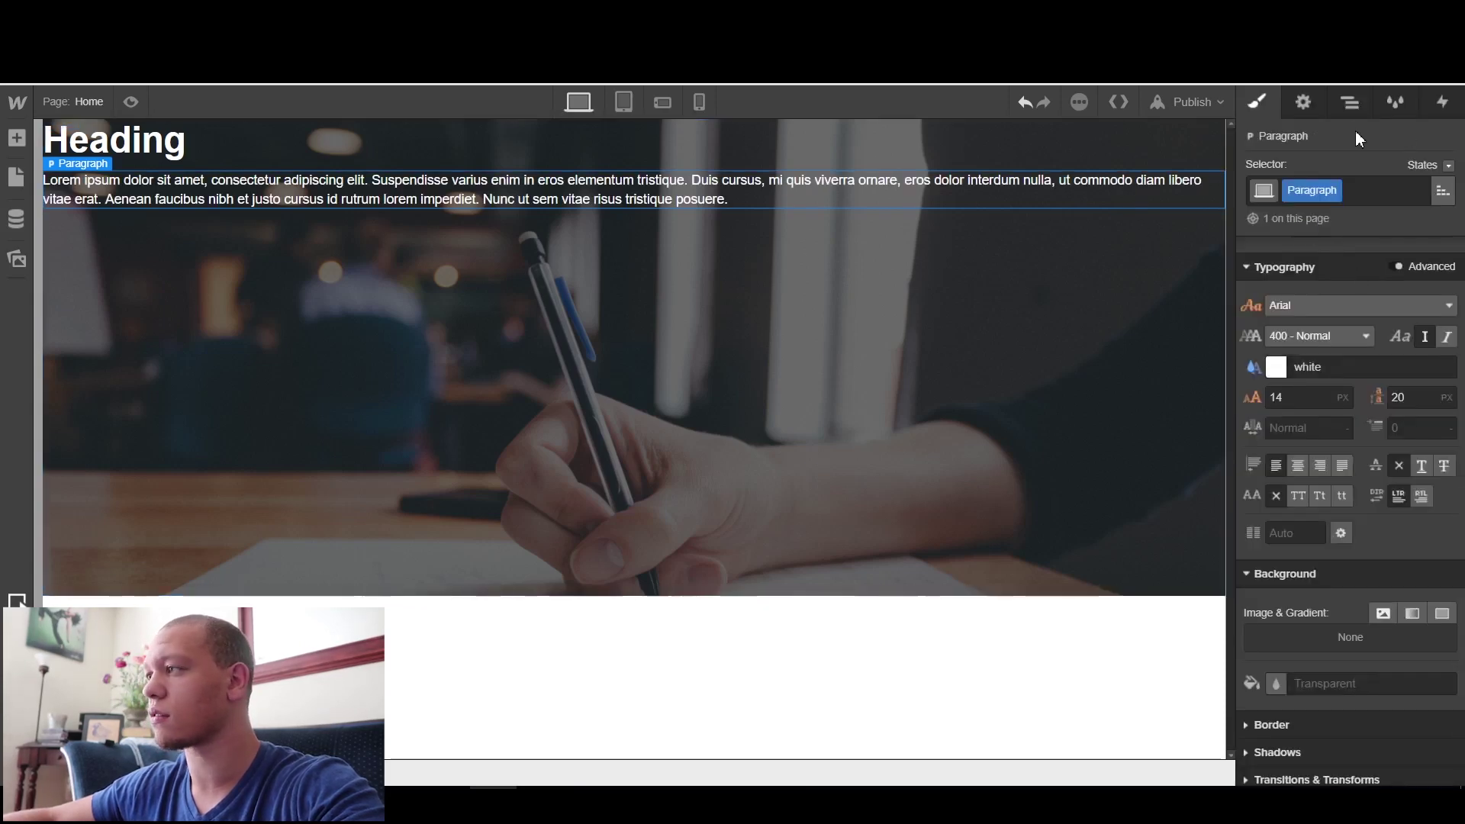
Trim the paragraph to 'Lorem ipsum dolor sit amet, consectetur adipiscing elit.'
double_click(333, 186)
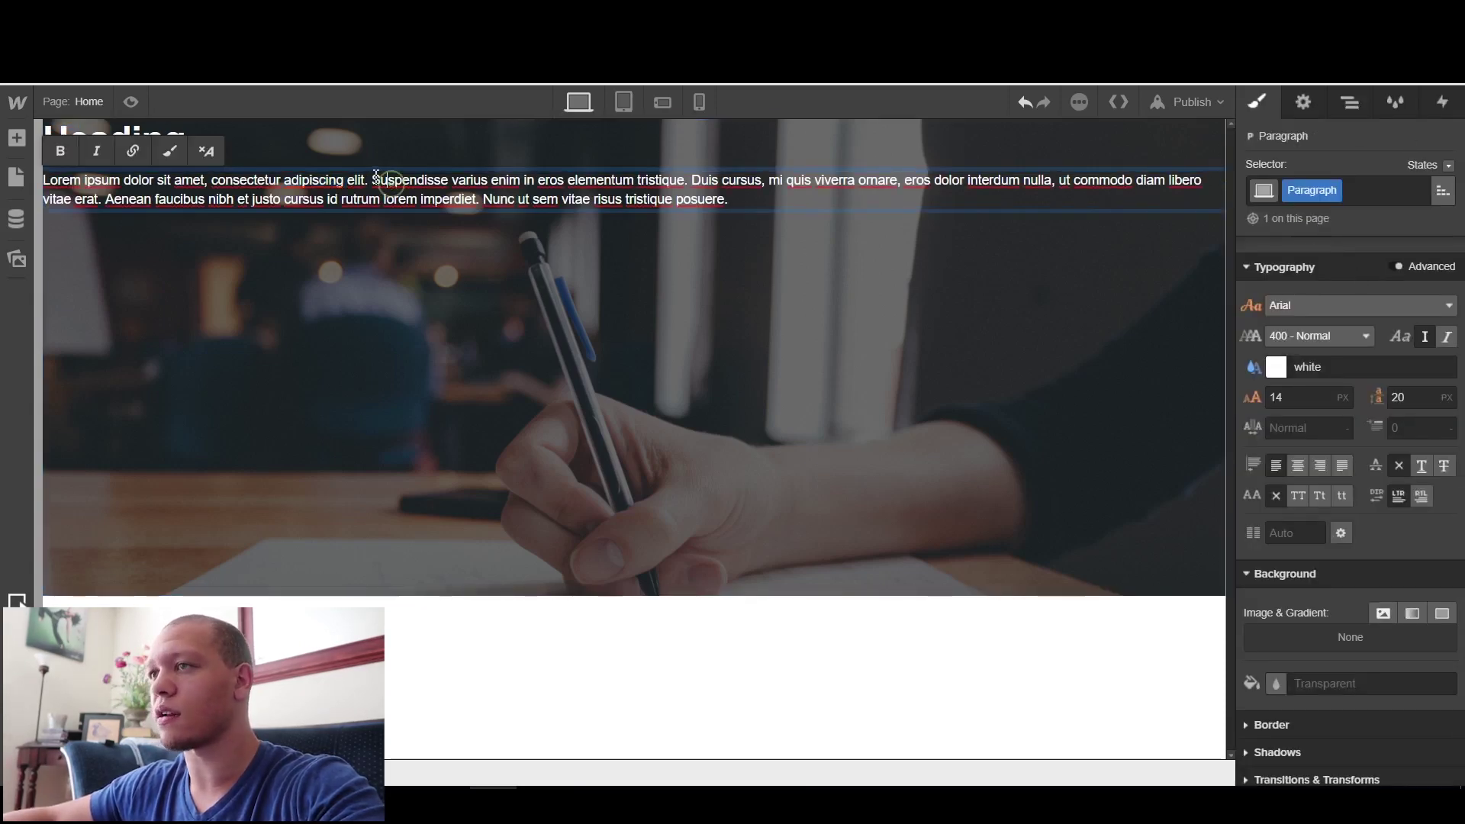
left_click_drag(376, 180, 838, 229)
key("BackSpace")
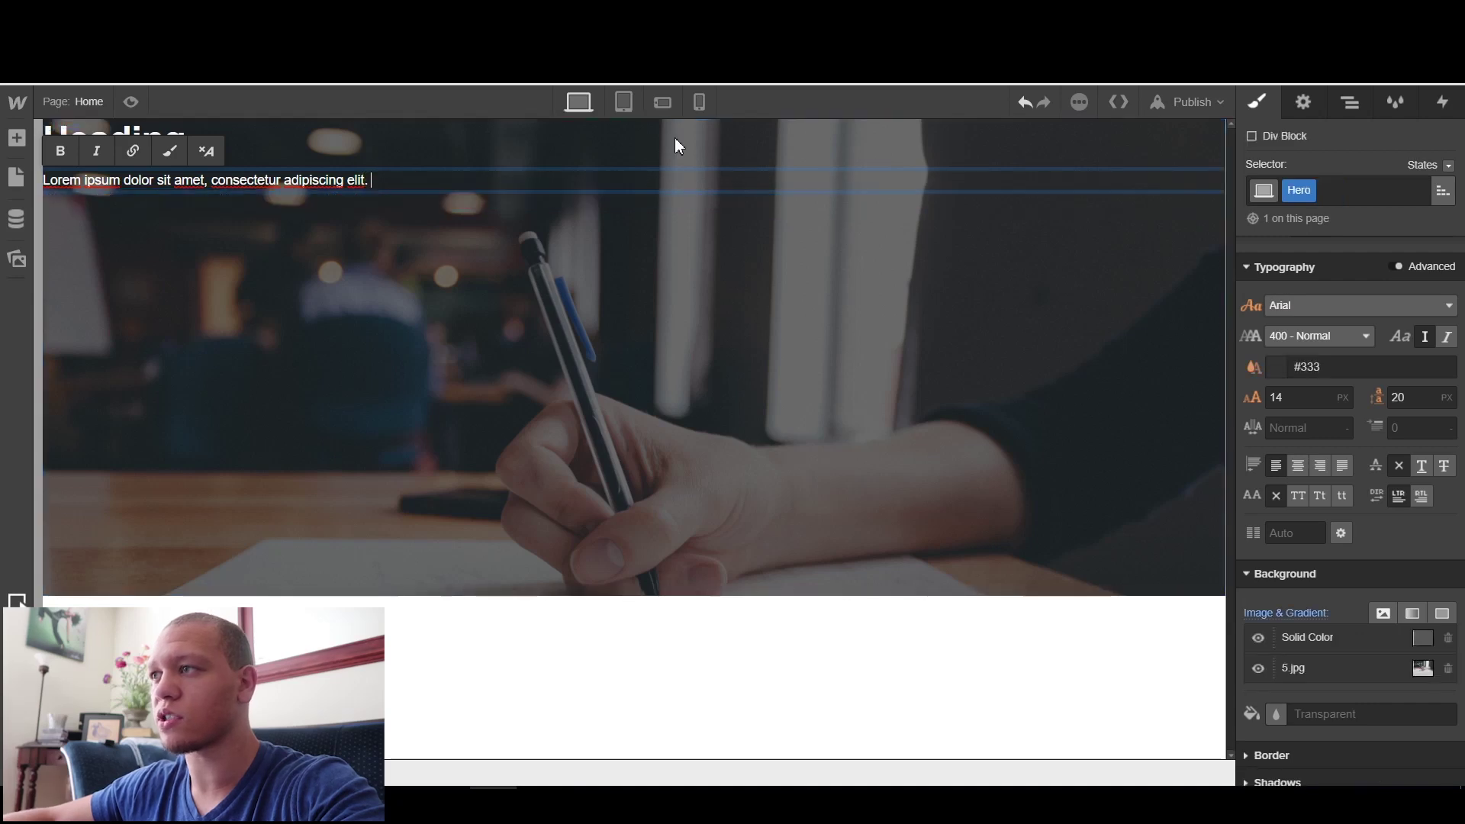
left_click(411, 350)
left_click(194, 153)
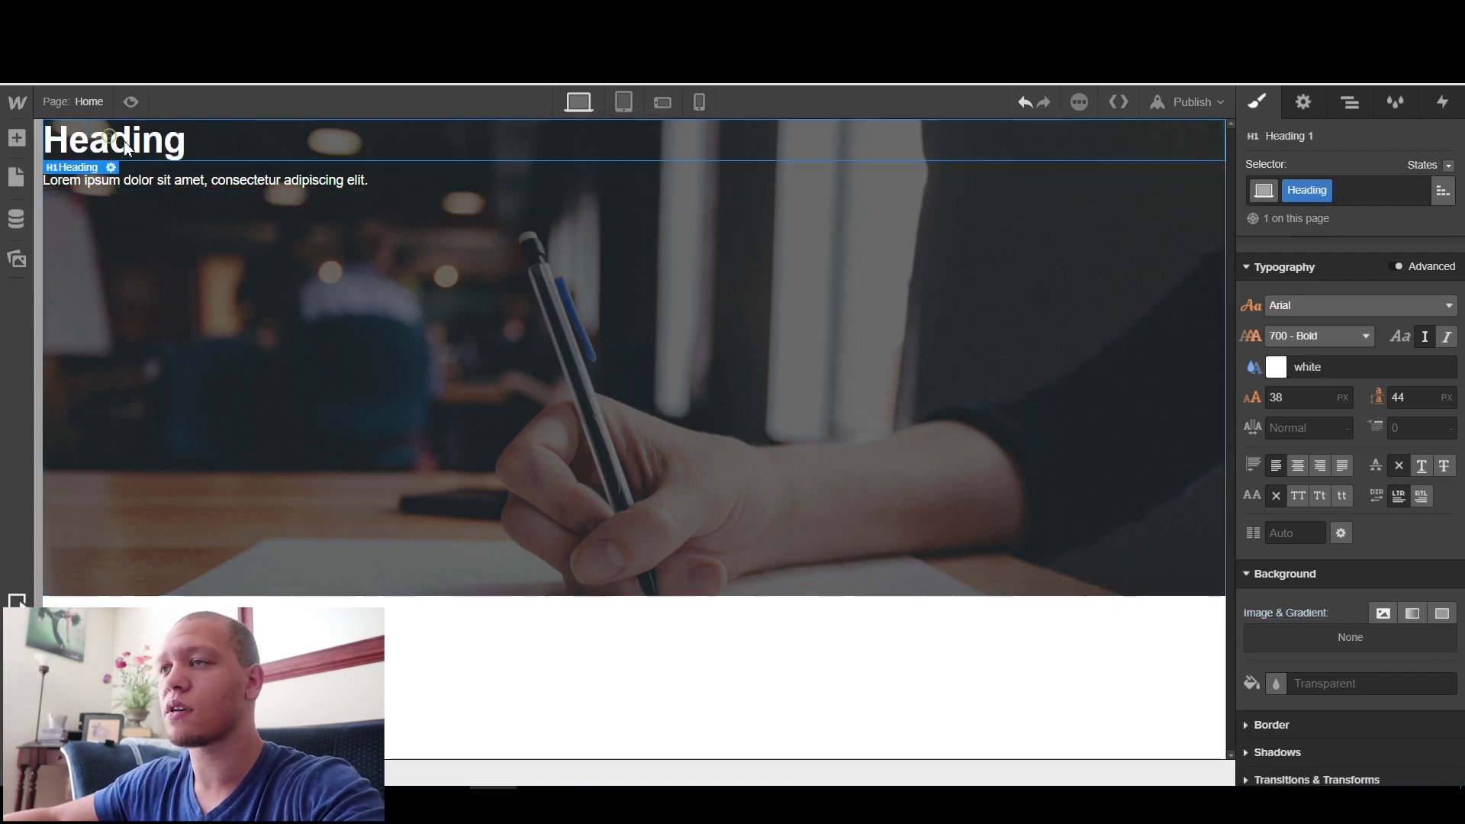
Place a new Div Block inside the Hero via the Navigator
left_click(1355, 107)
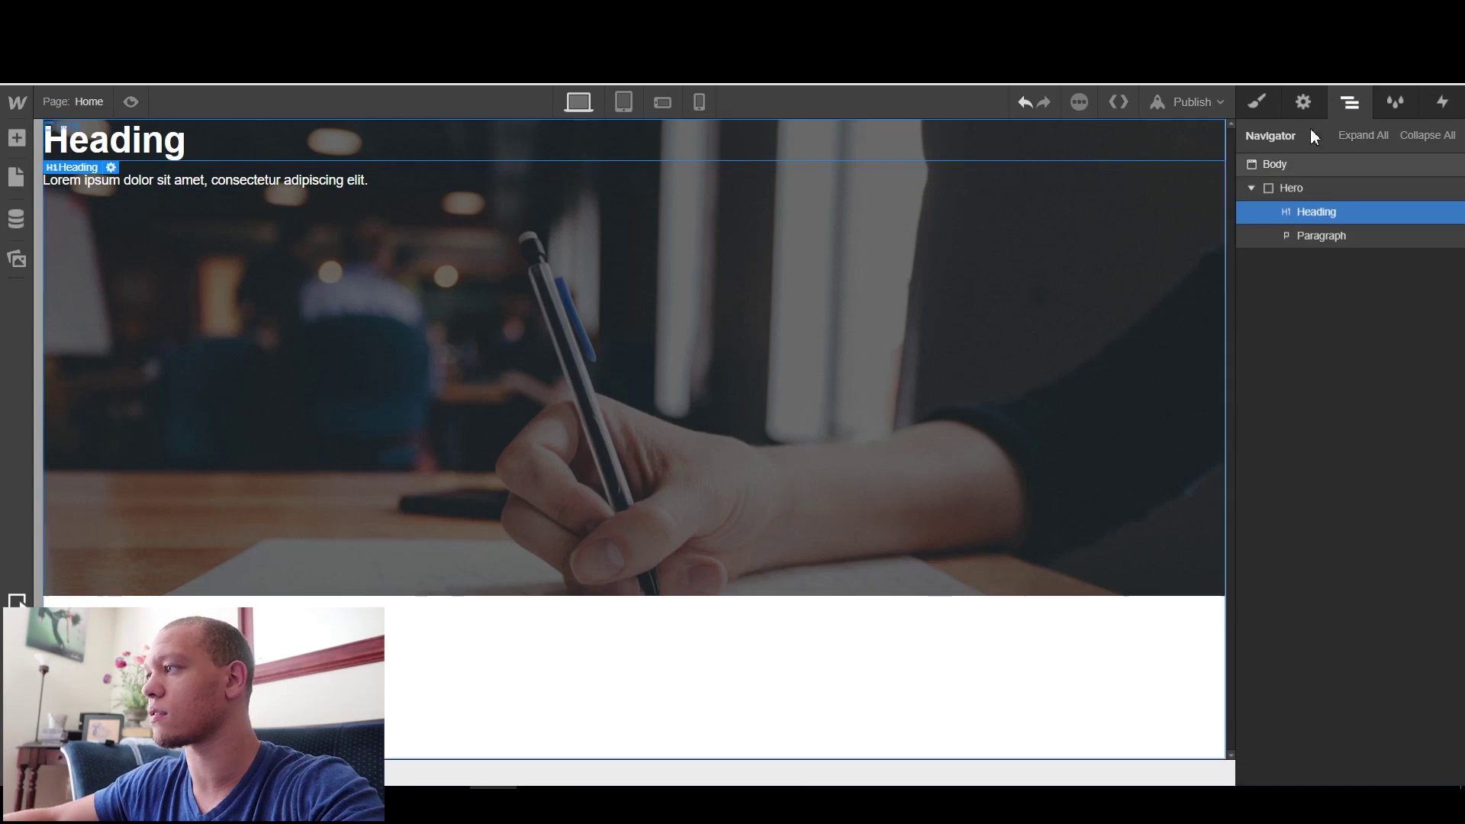
key("s")
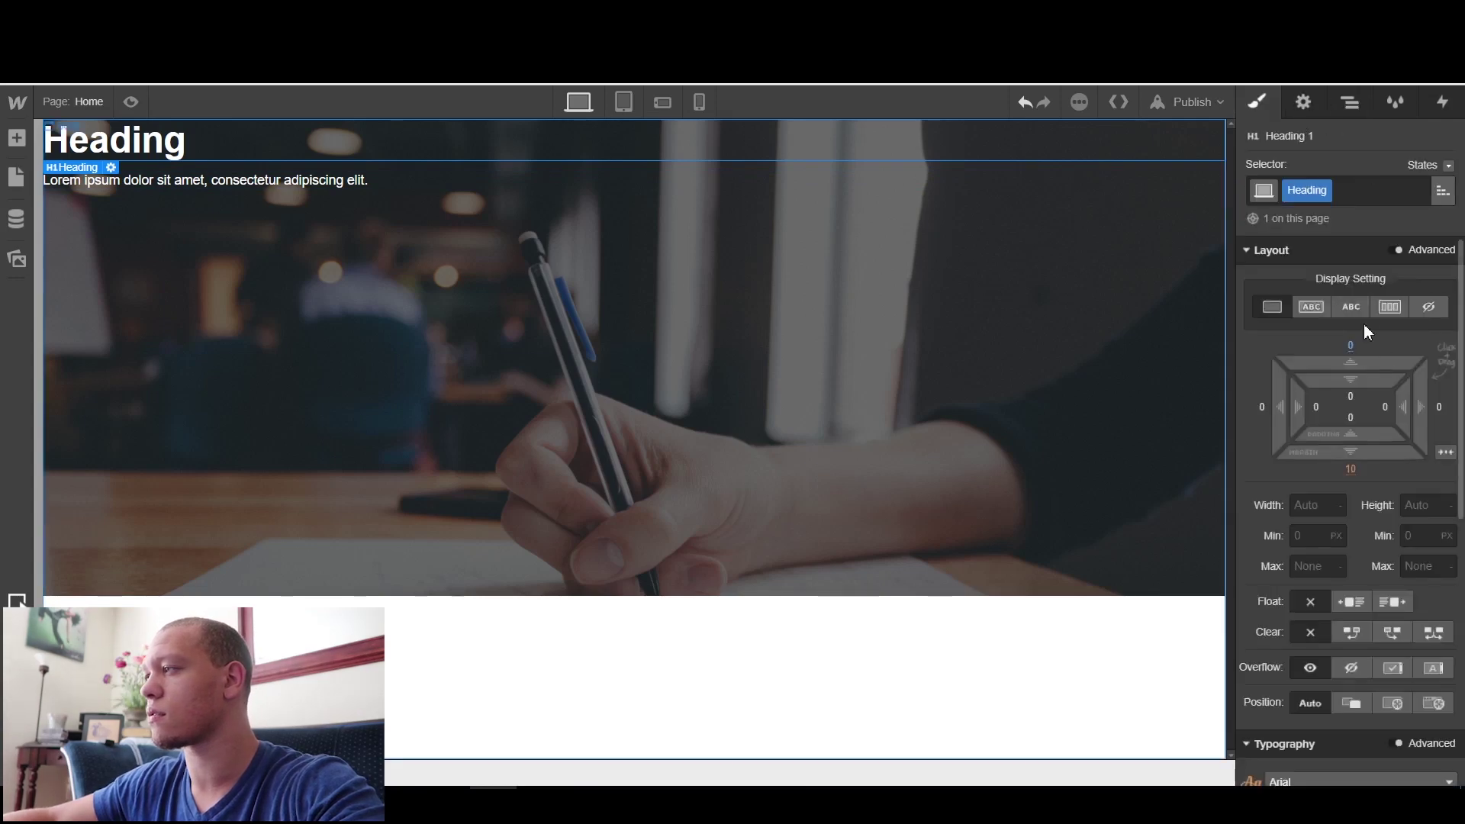
left_click(1353, 105)
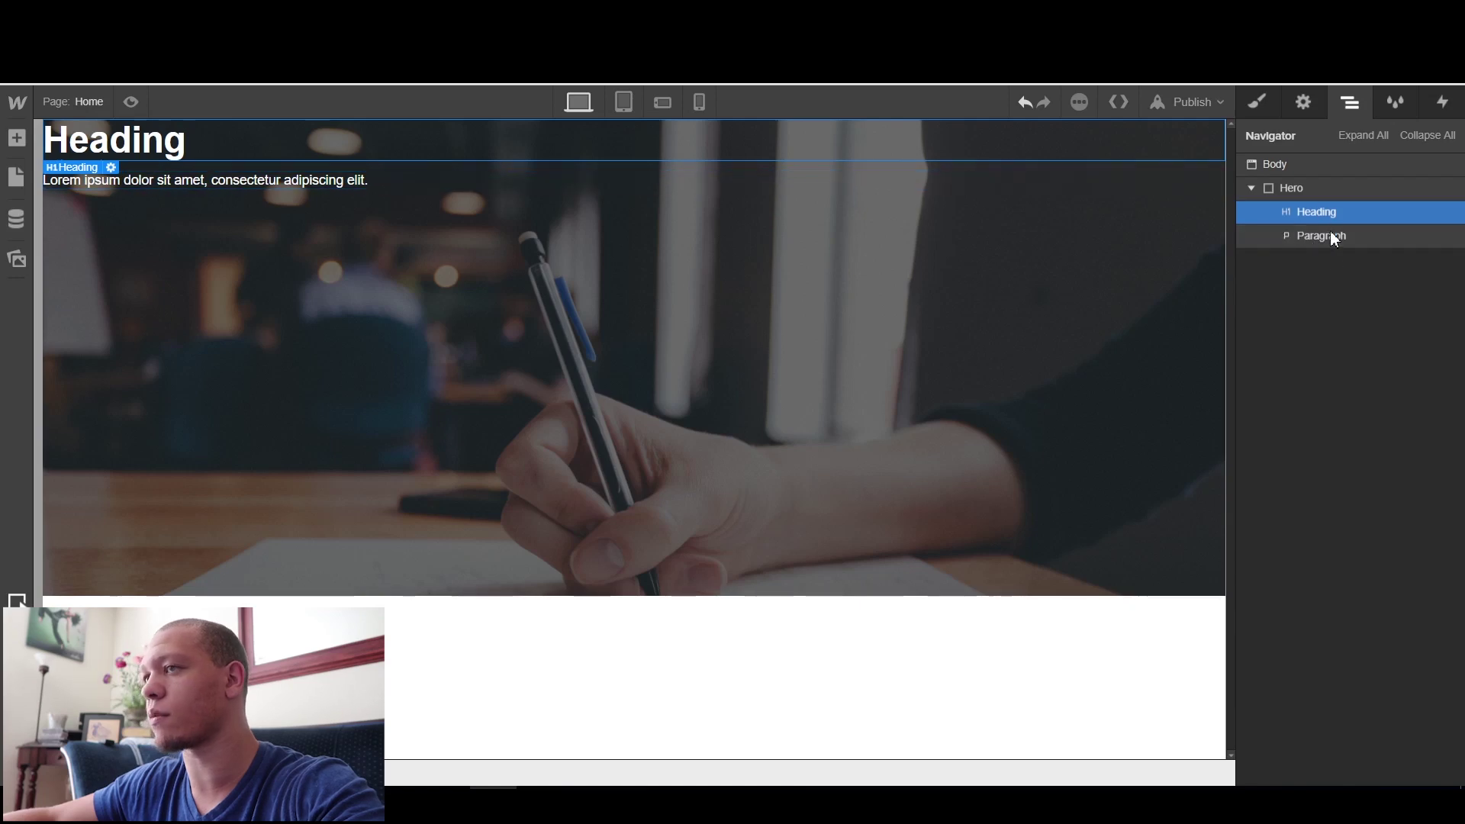
left_click(17, 138)
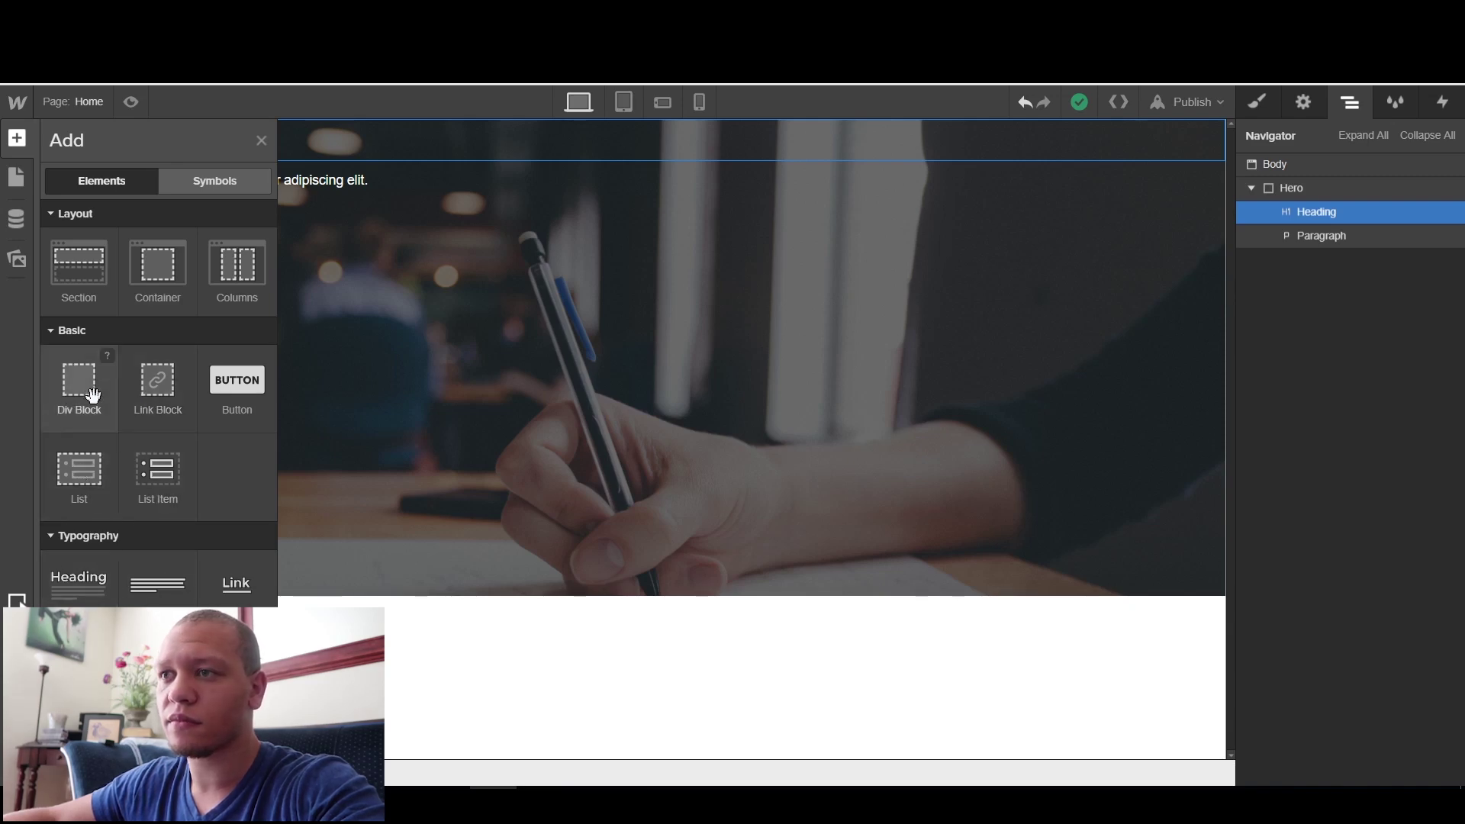
left_click_drag(79, 382, 1311, 197)
Move the Heading and Paragraph into the new Div Block, Heading on top
left_click(1325, 237)
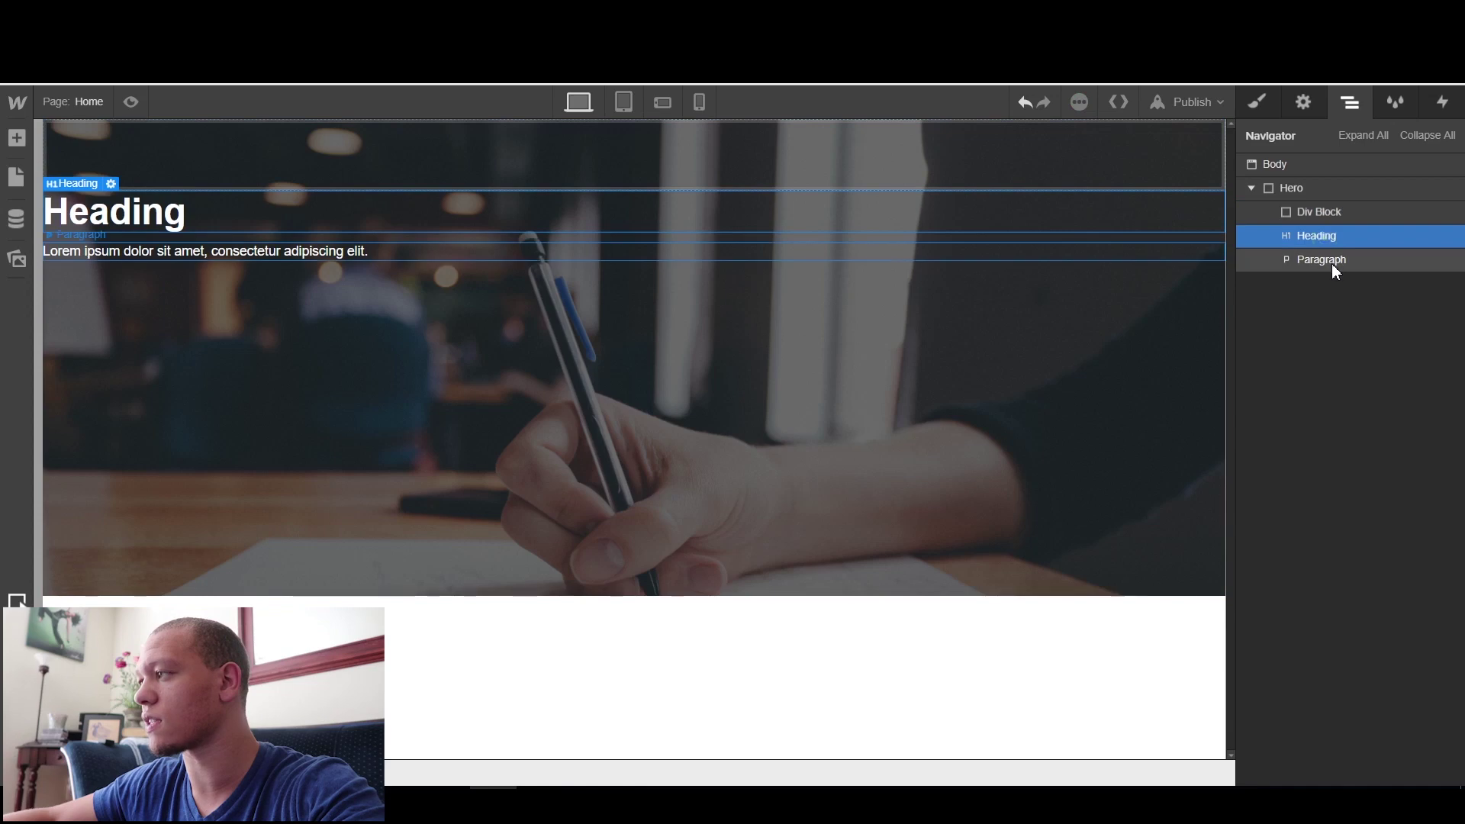
left_click(1333, 265)
mouse_move(1331, 237)
left_mouse_down()
mouse_move(1327, 209)
mouse_move(1334, 232)
left_mouse_up()
left_click_drag(1333, 260, 1330, 232)
key("ctrl+z")
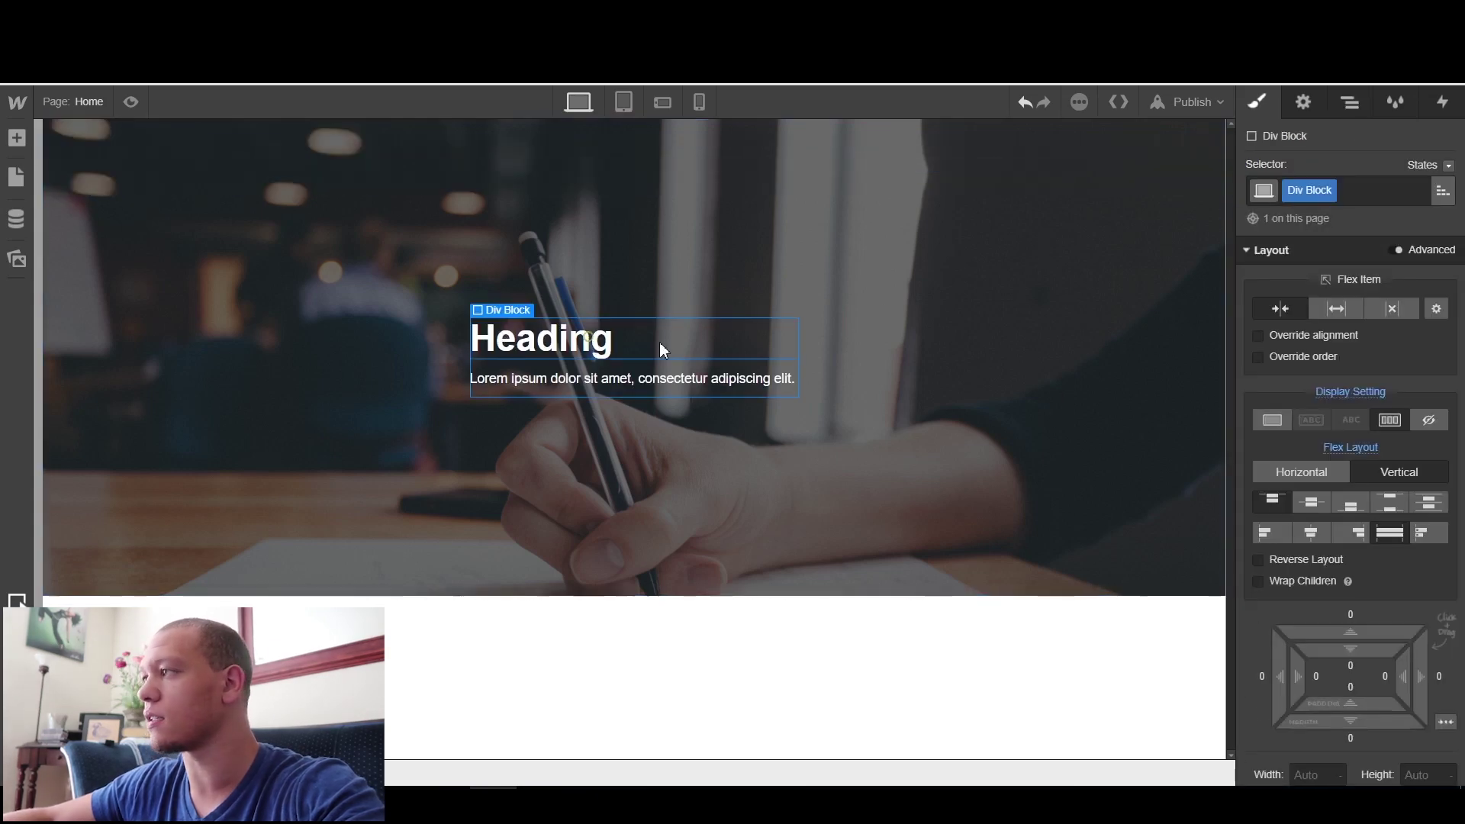
left_click(660, 348)
Centre-align the heading and retitle it 'Baddest Designer NA'
scroll(1346, 655, "down", 6)
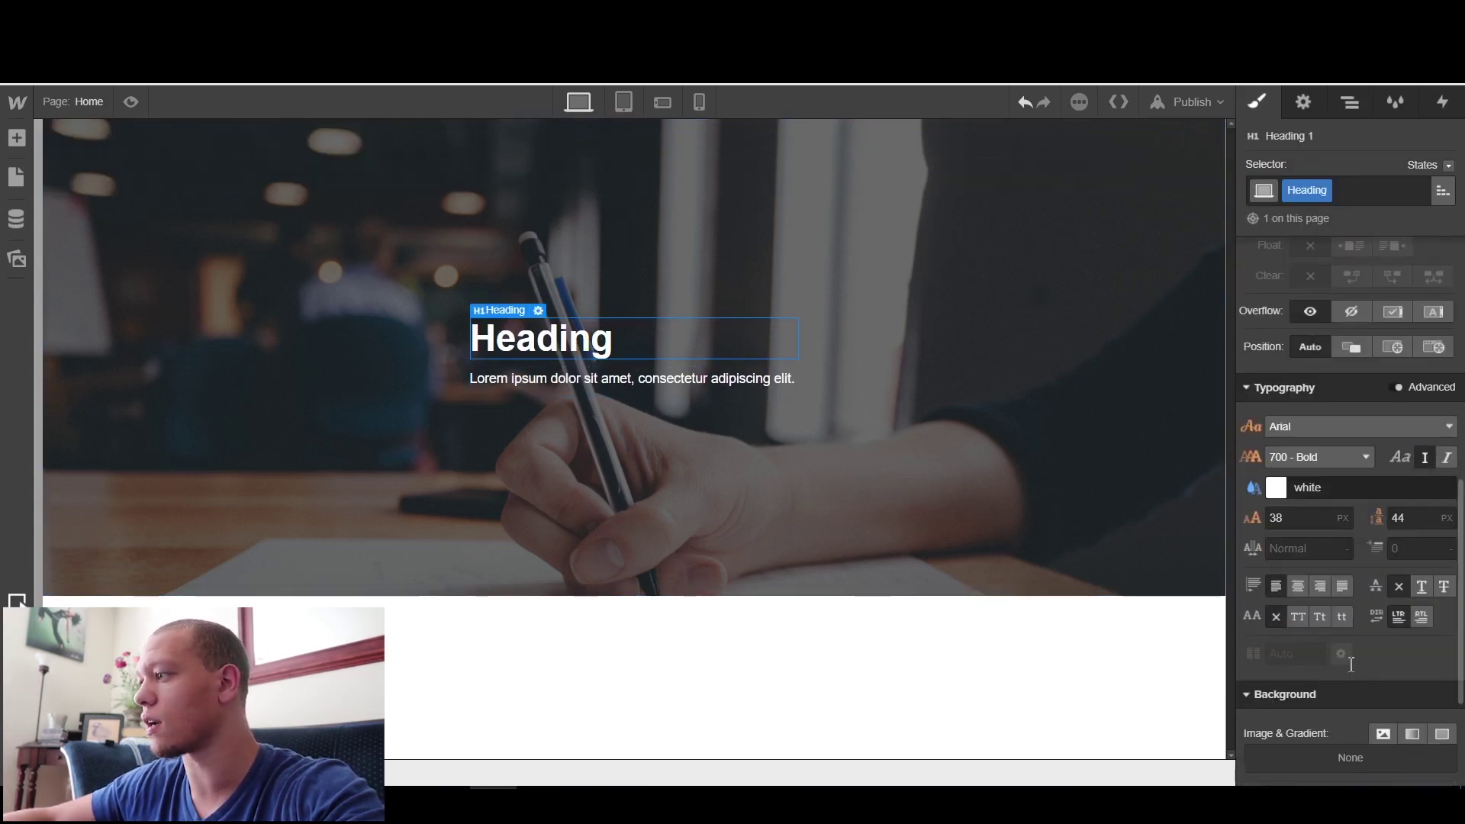
left_click(1299, 579)
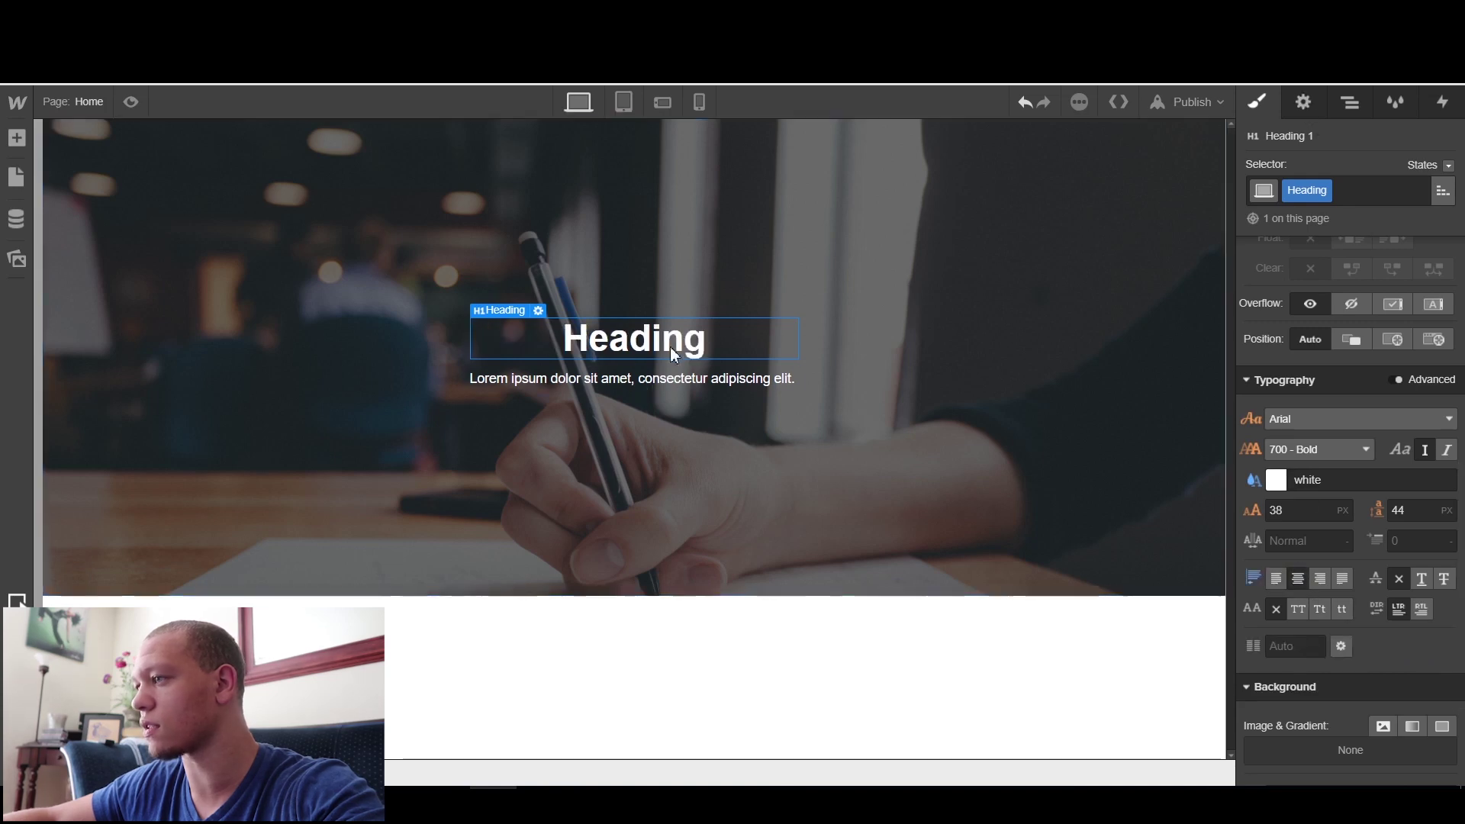
left_click(687, 379)
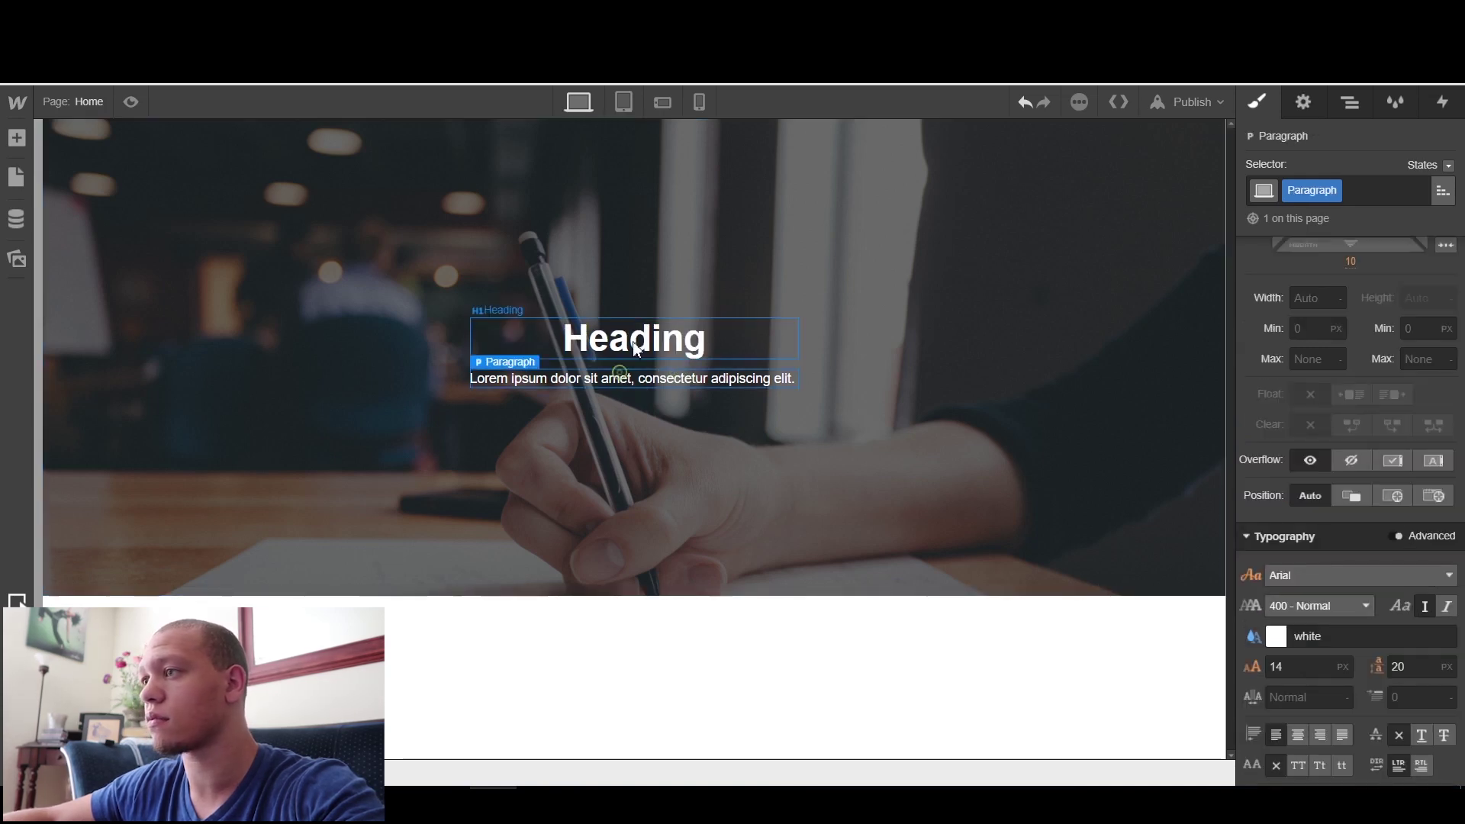
double_click(638, 343)
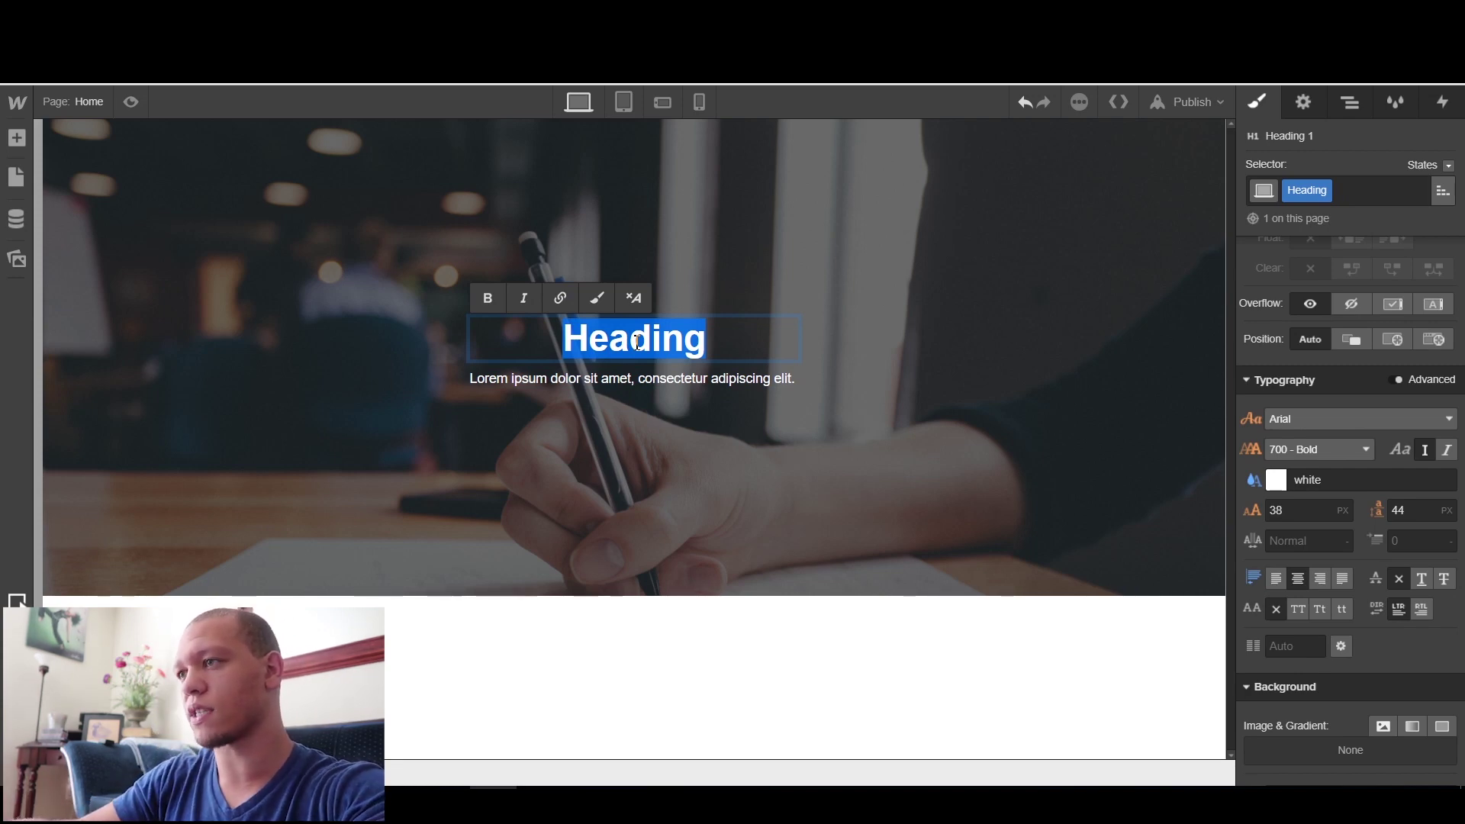
type("Badd")
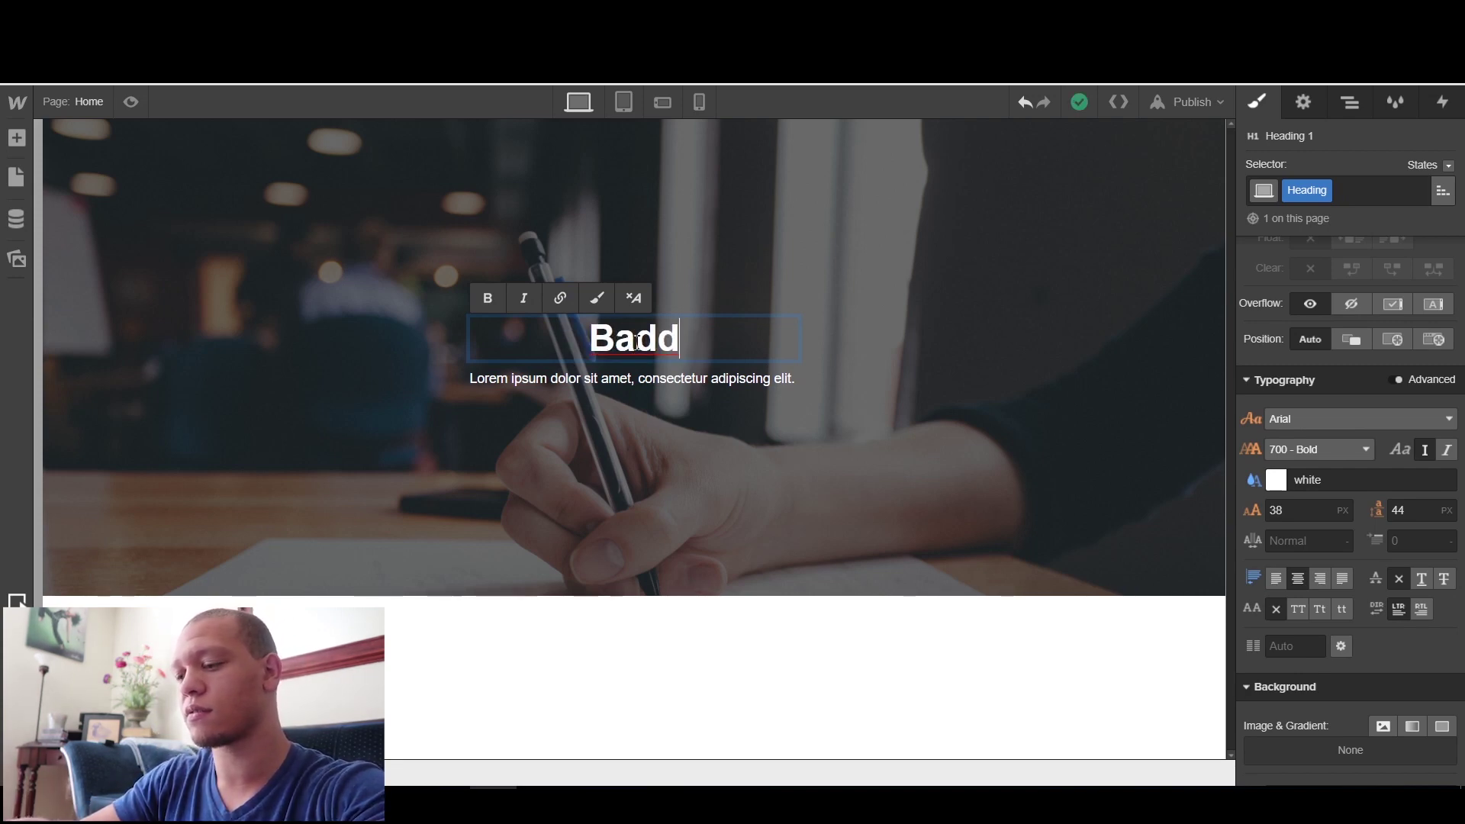
type("est ")
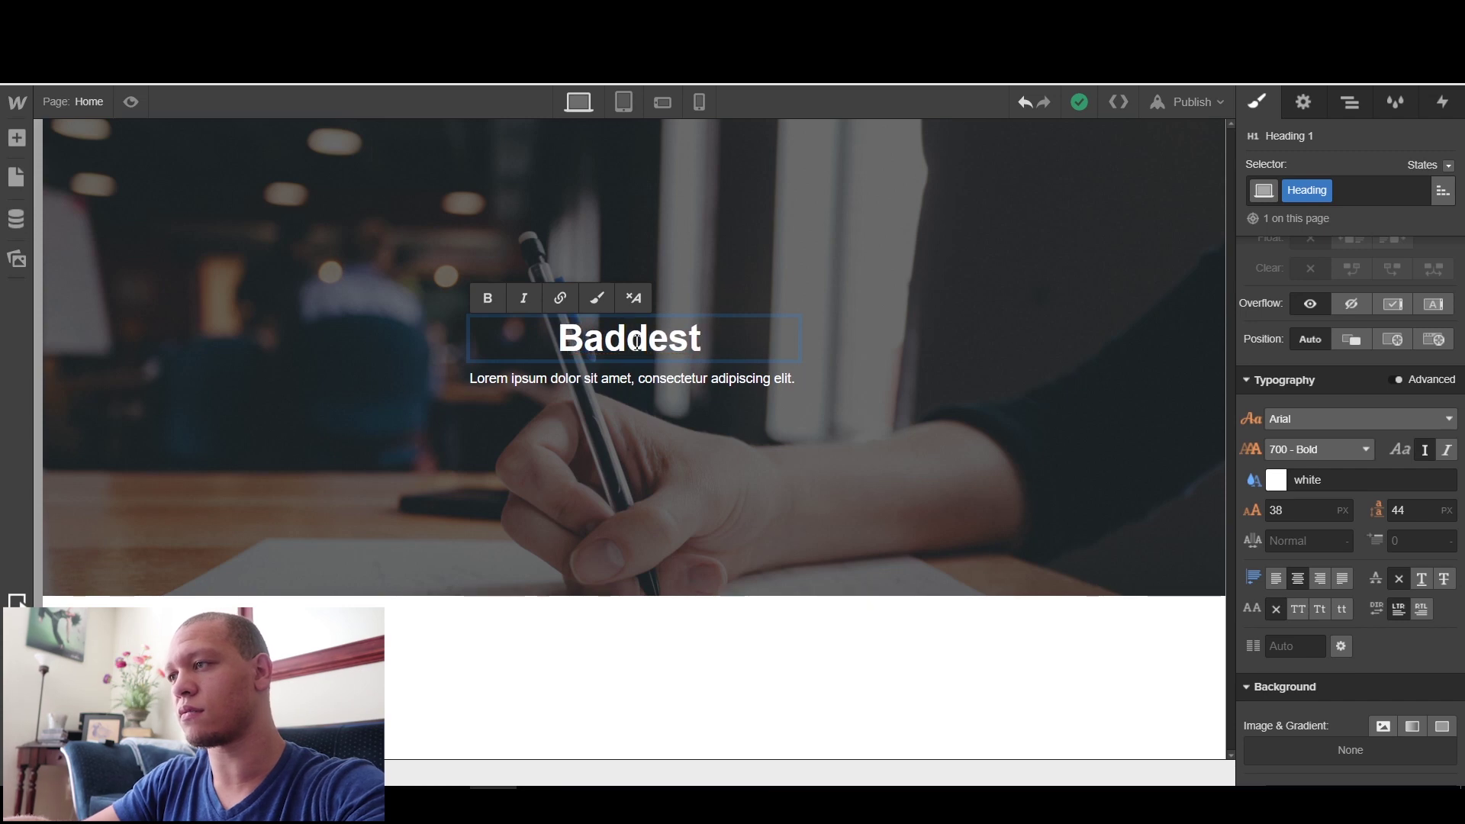
type("Designers")
key("BackSpace")
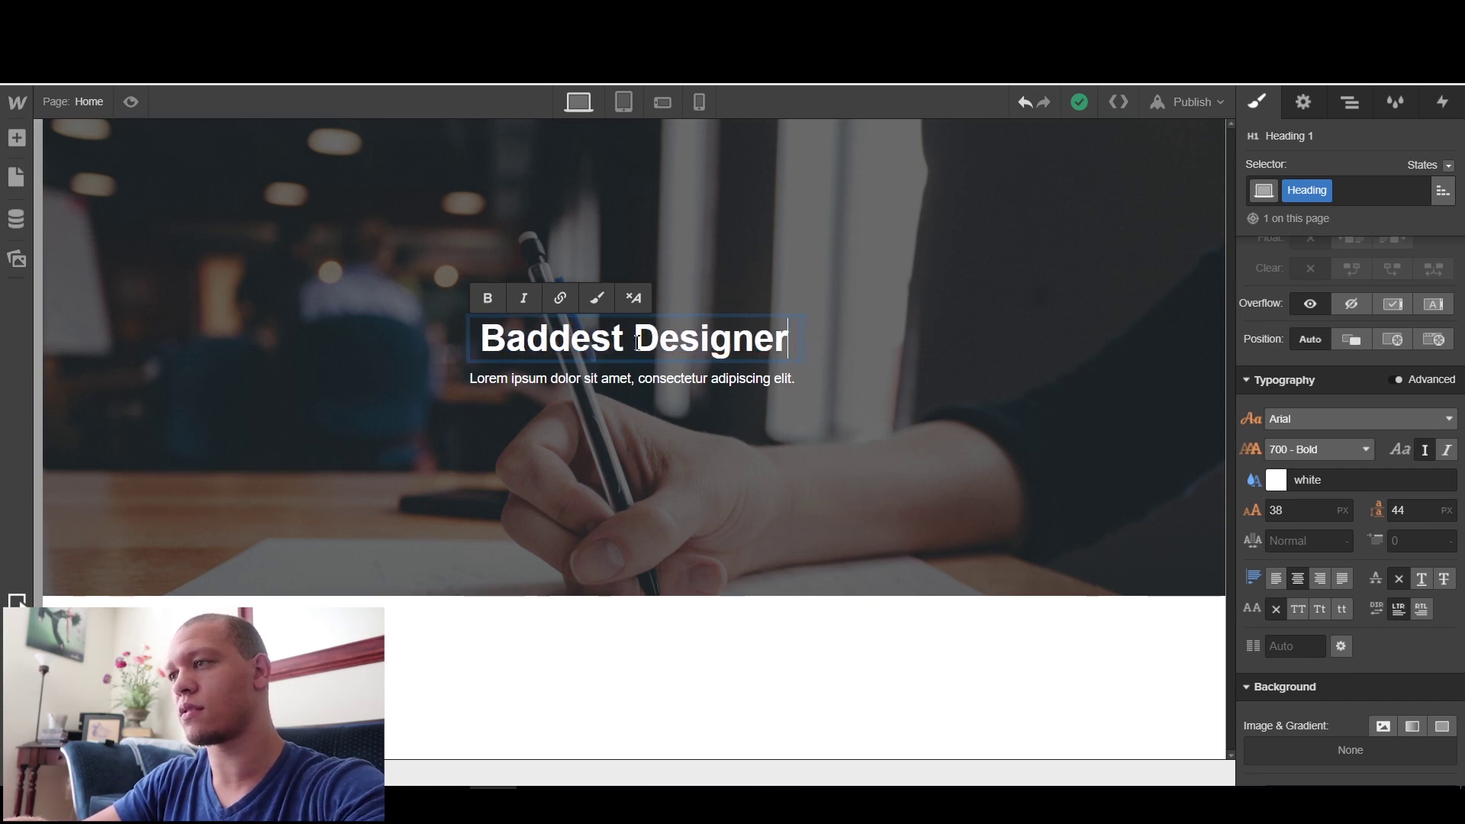
type("NA")
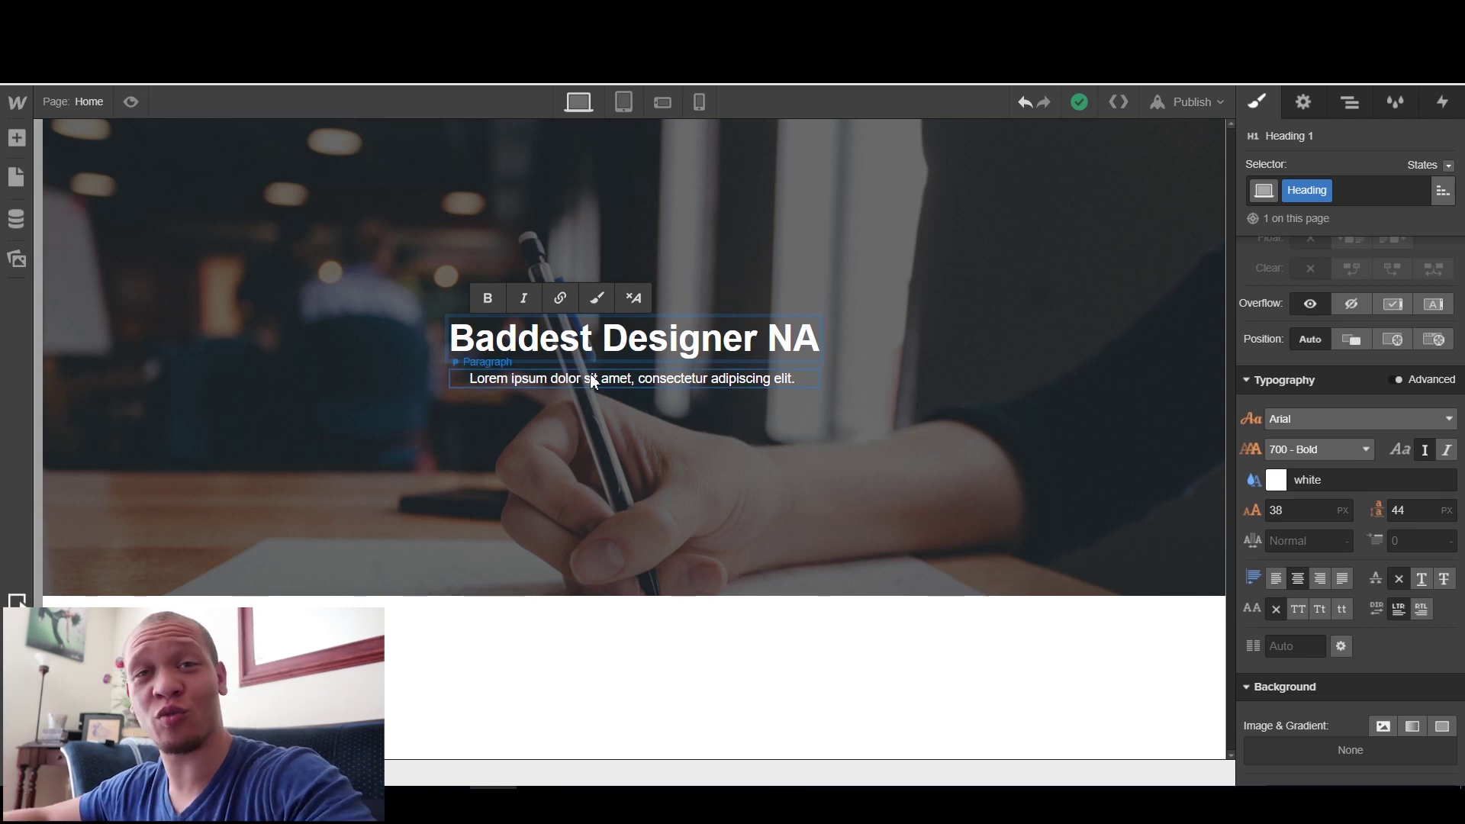
Replace the tagline with 'We are awesome and I'd love to show you how'
double_click(709, 378)
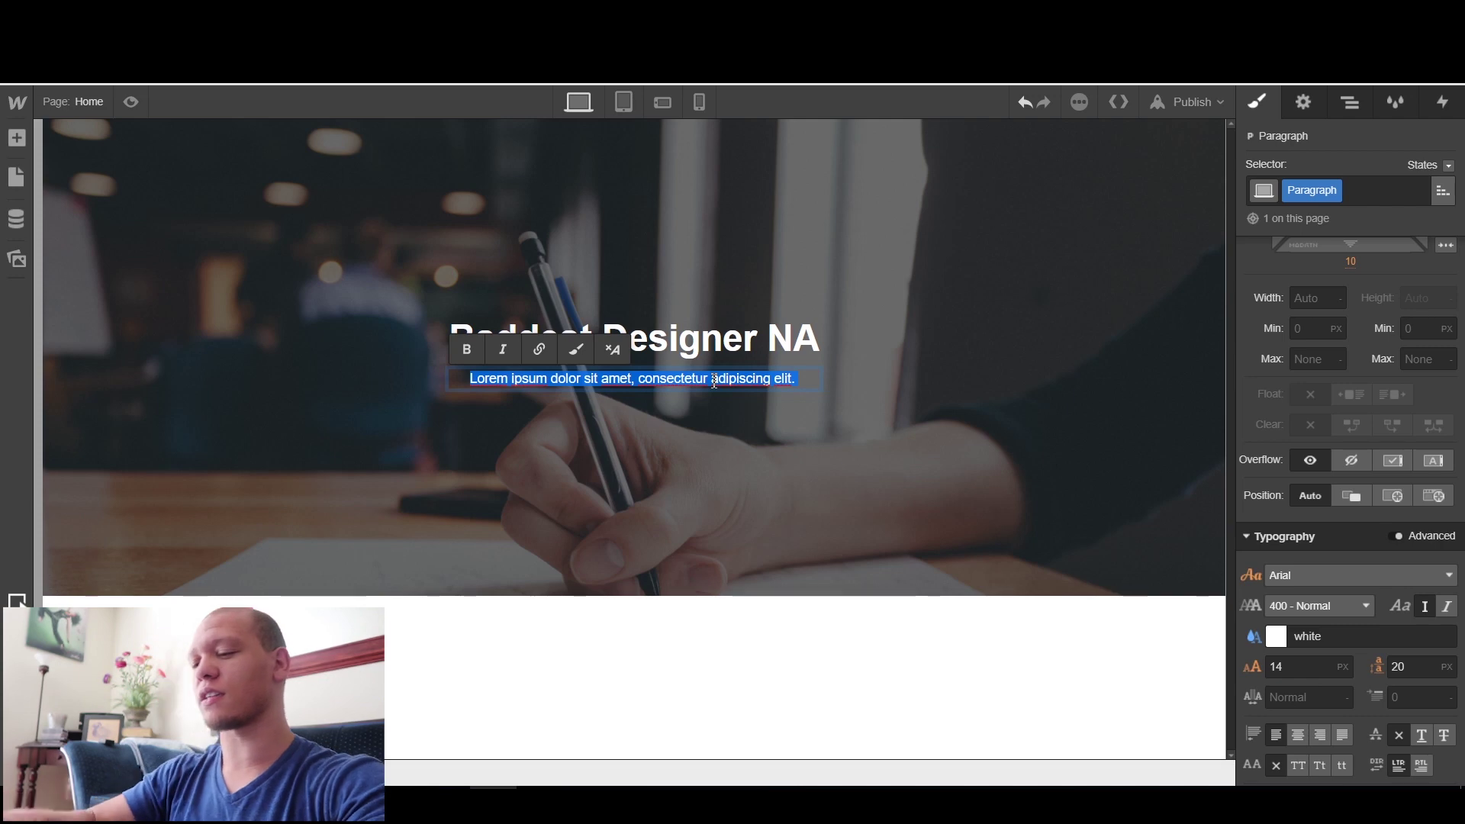
type("We are awesome and I")
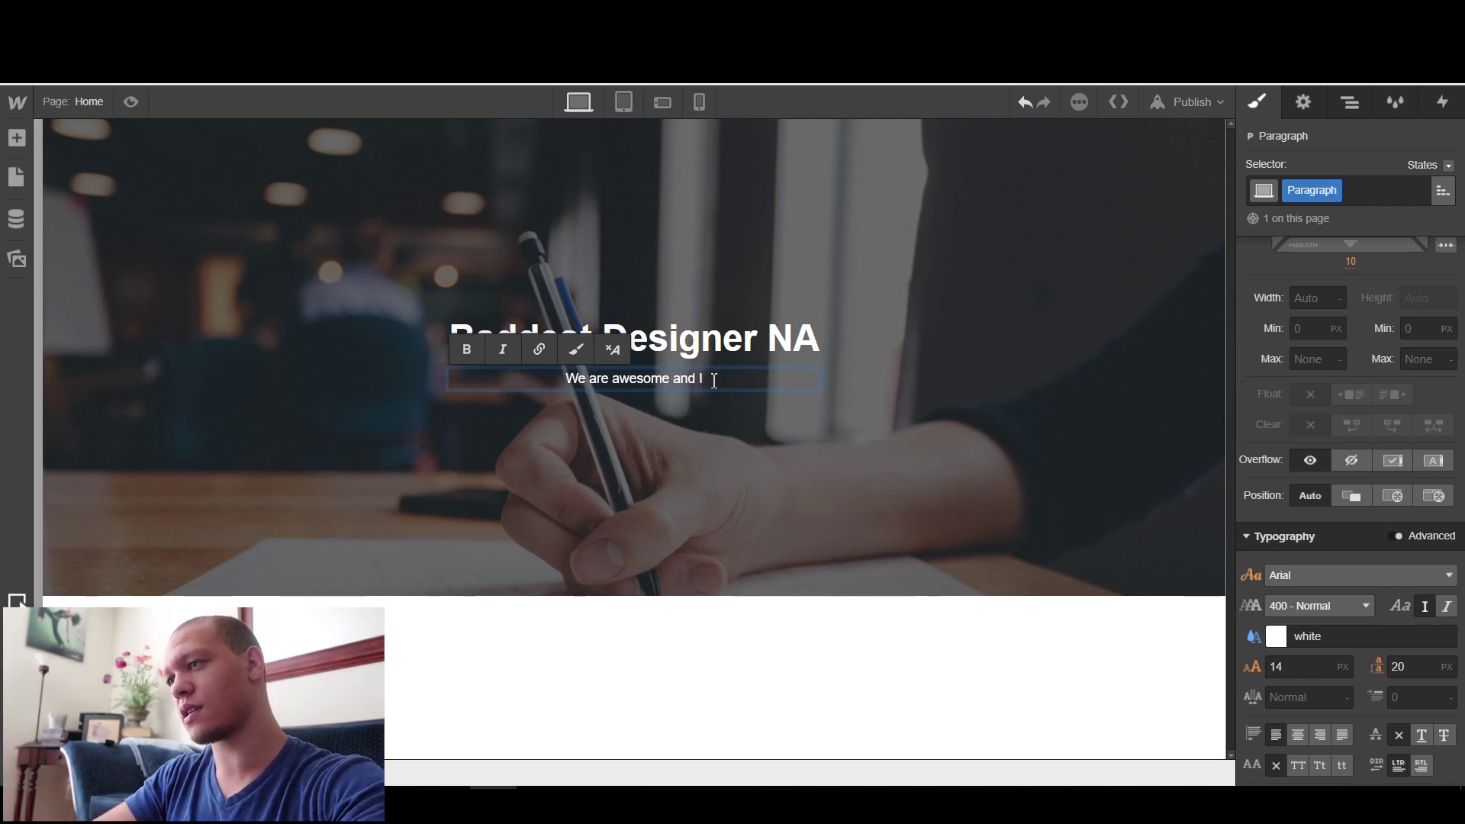
type("'d love to sh")
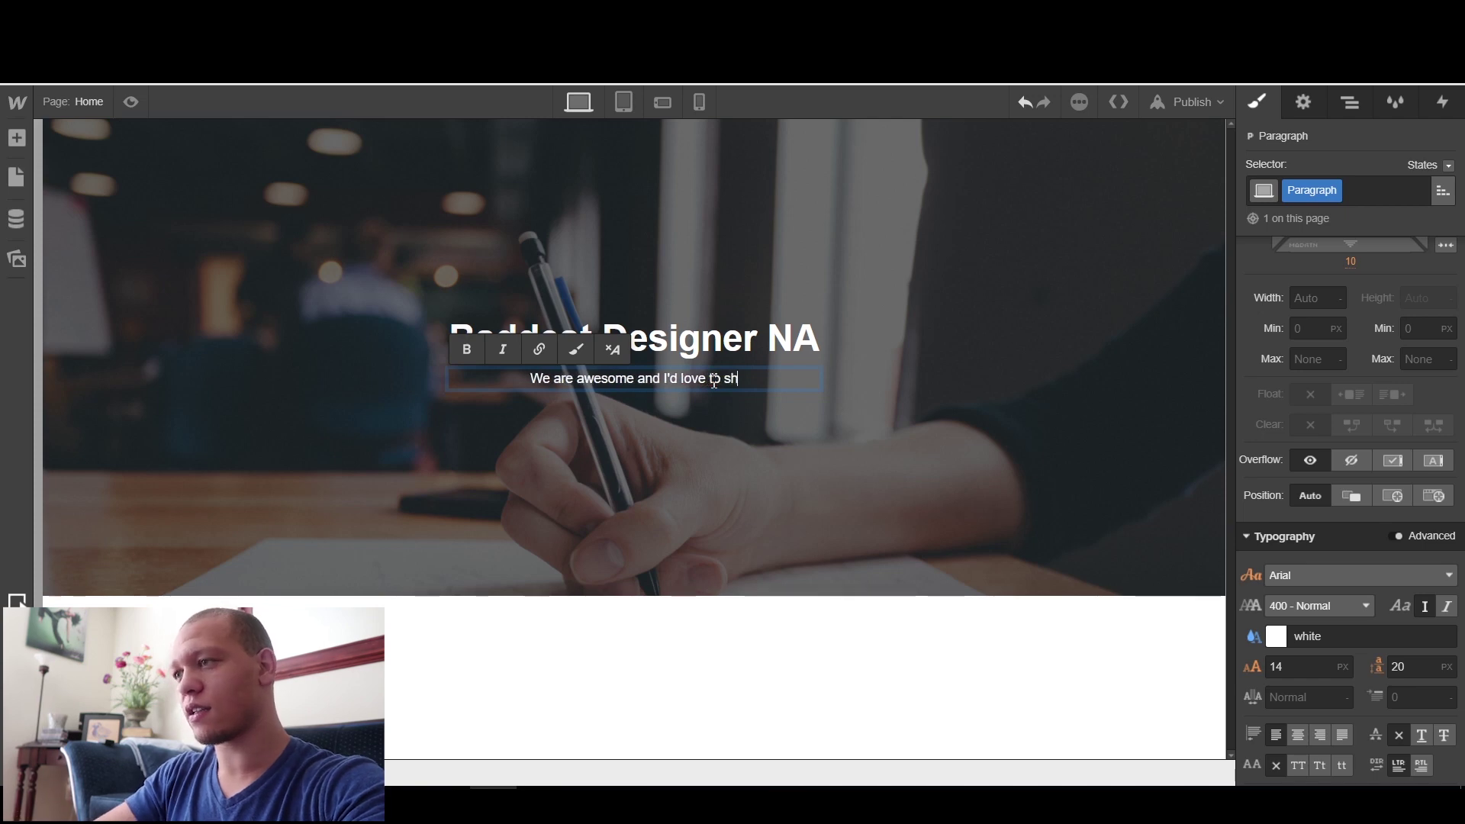
type("ow you how")
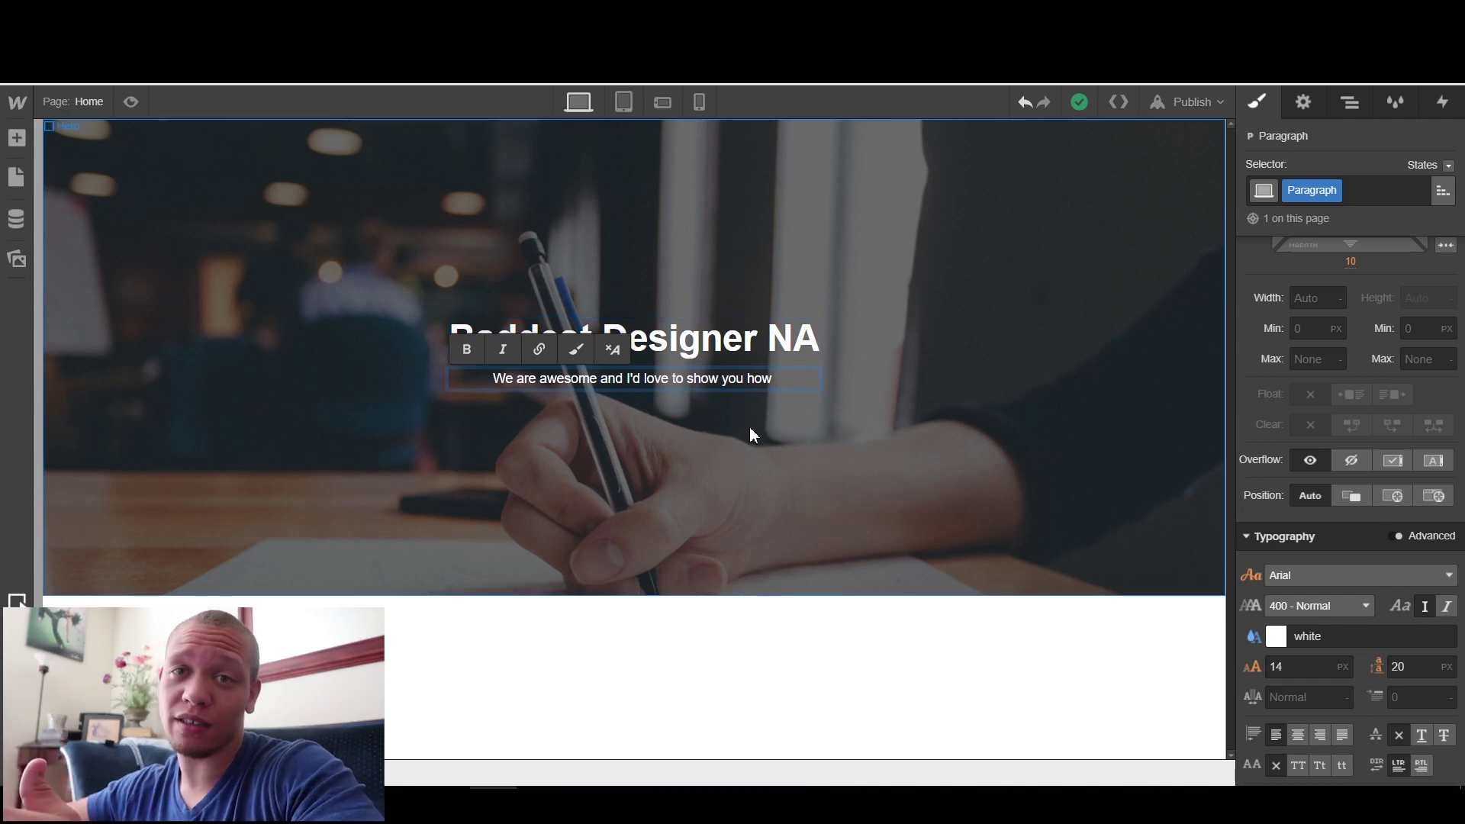
left_click(783, 365)
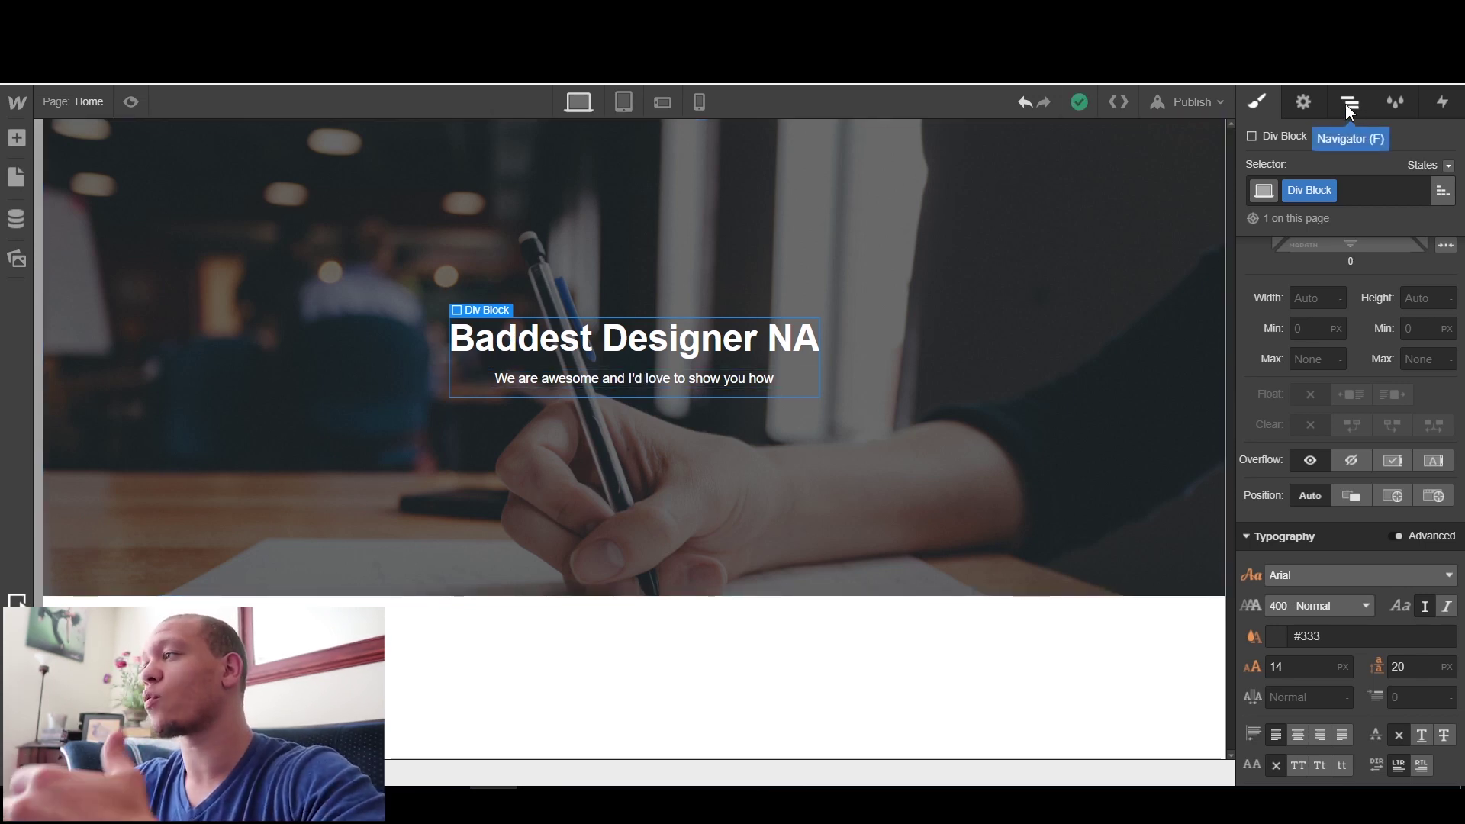
Add a Navbar with Home, About and Contact links above the Hero, and select its Contact link
key("a")
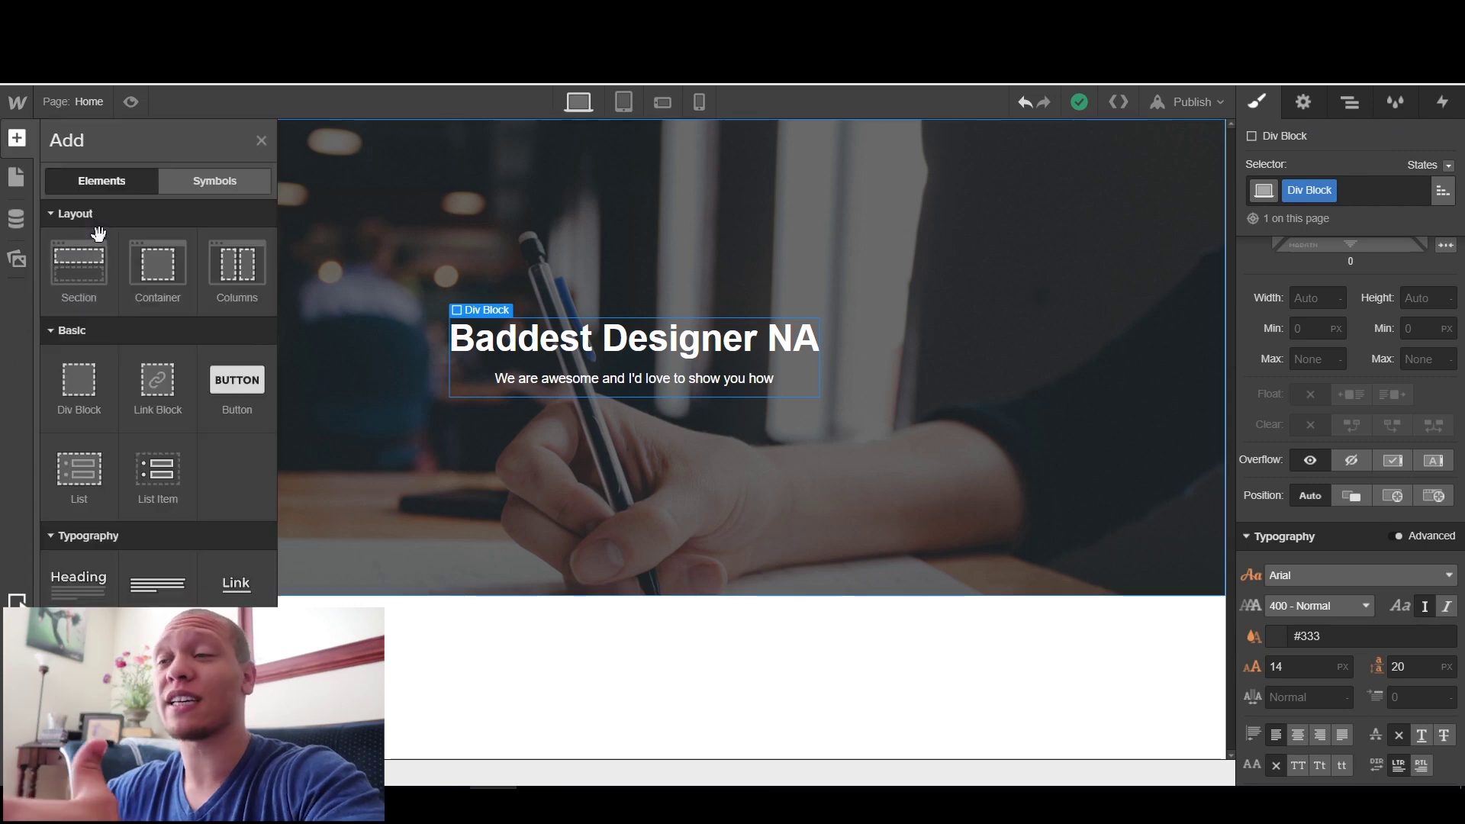
scroll(115, 531, "down", 5)
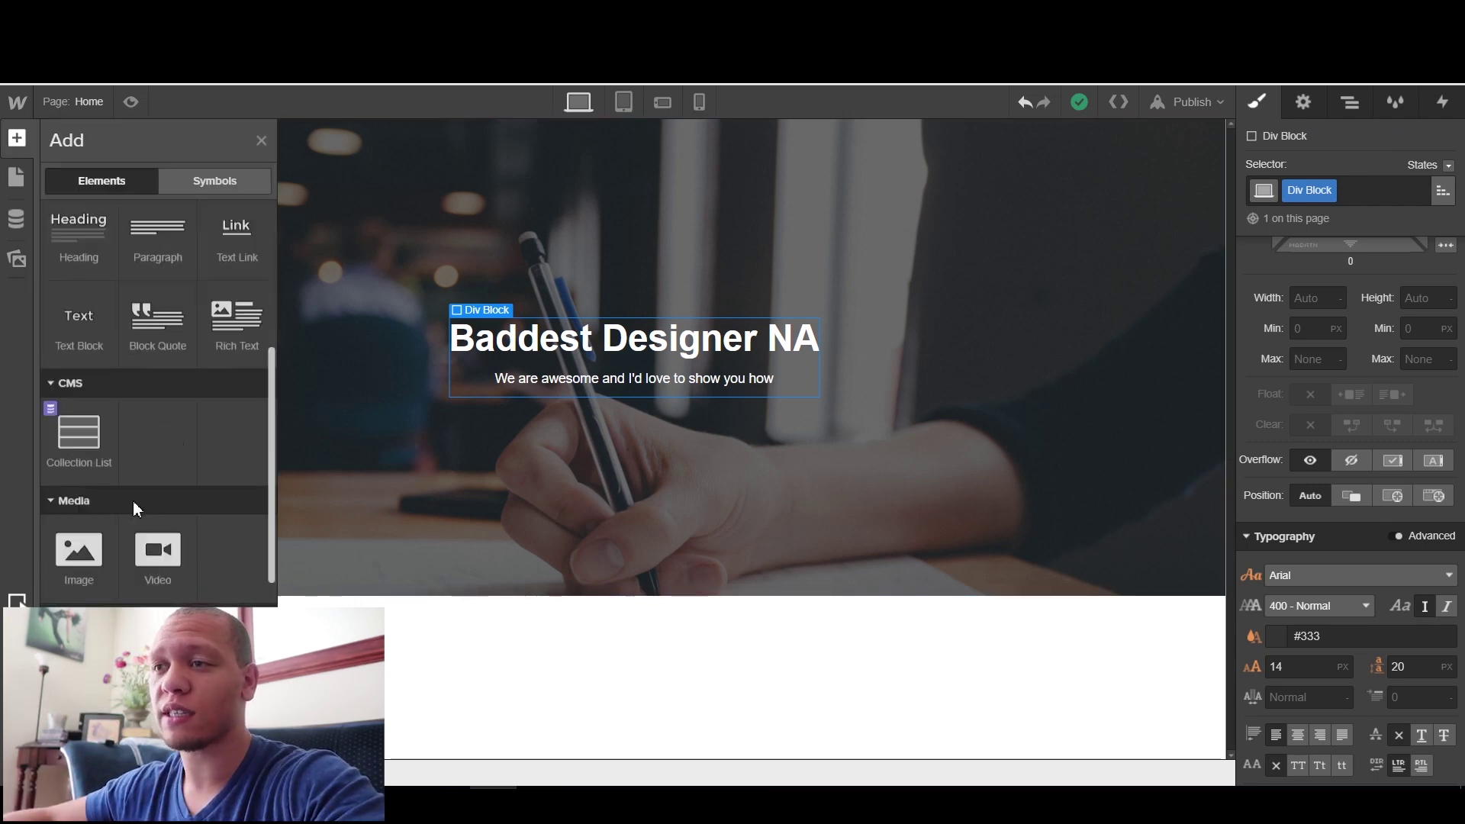
scroll(136, 509, "down", 3)
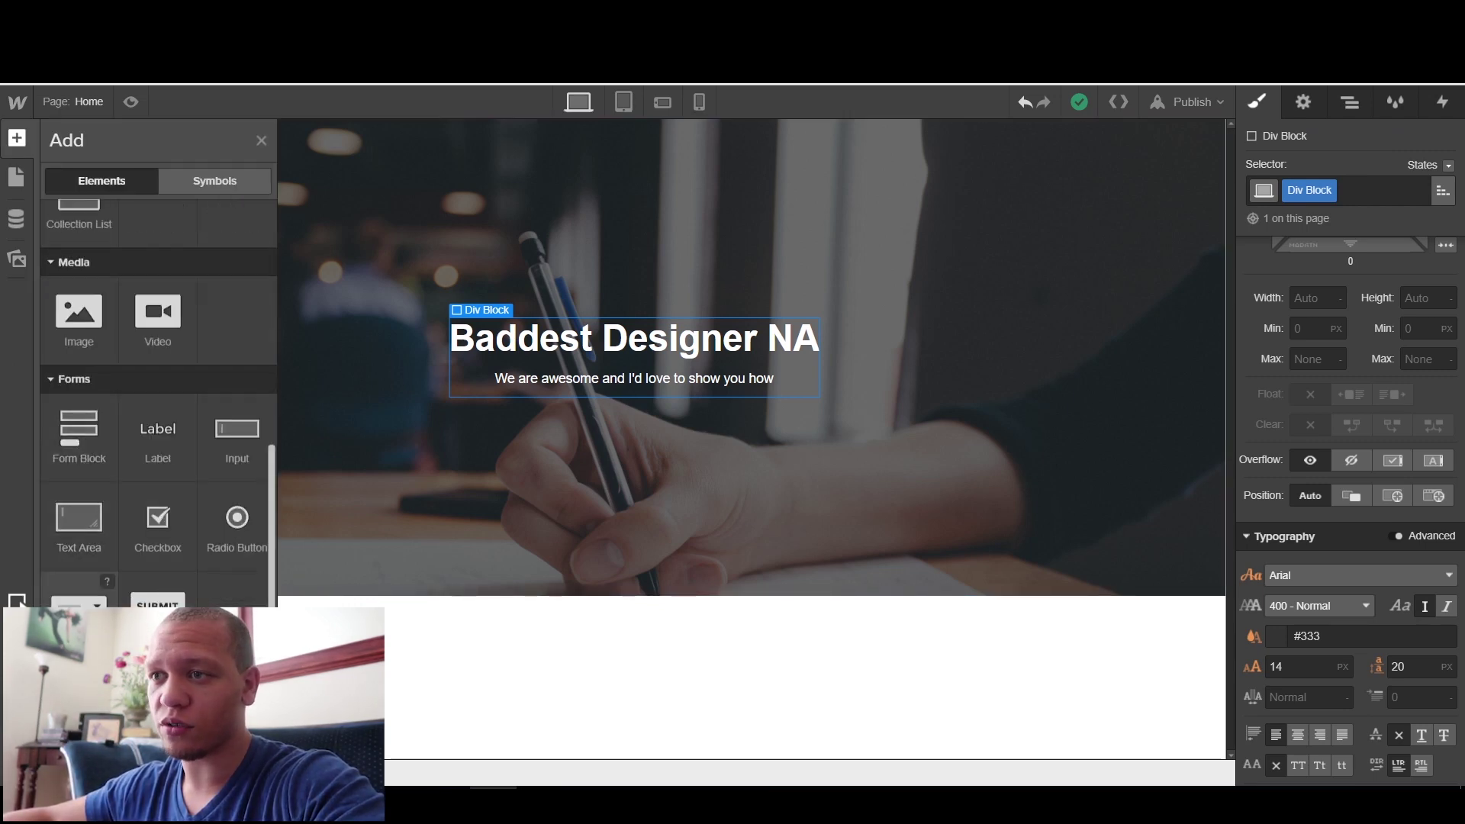
scroll(158, 404, "down", 3)
left_click_drag(158, 594, 592, 144)
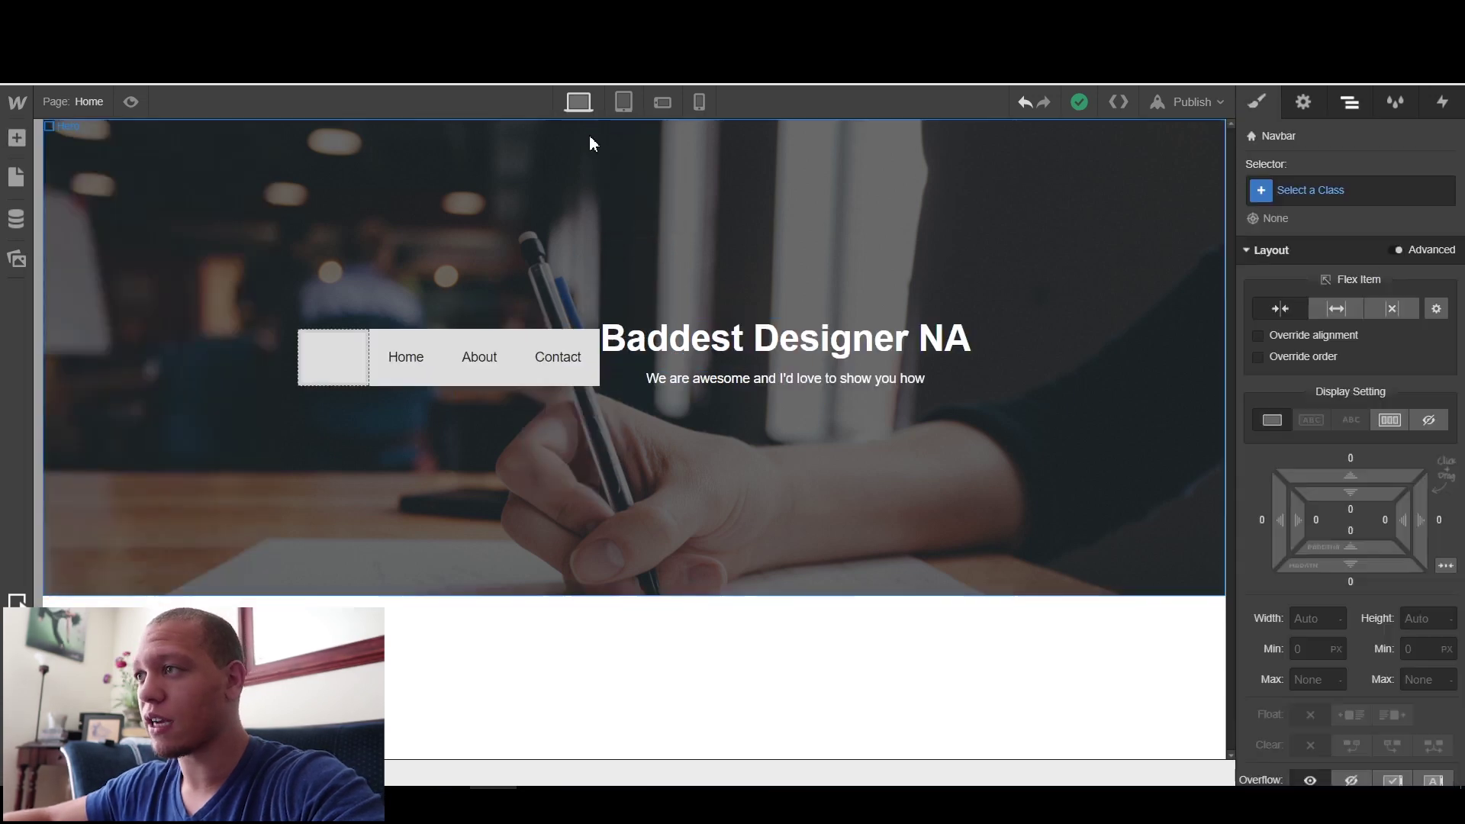
left_click(1350, 101)
left_click_drag(1326, 211, 1324, 175)
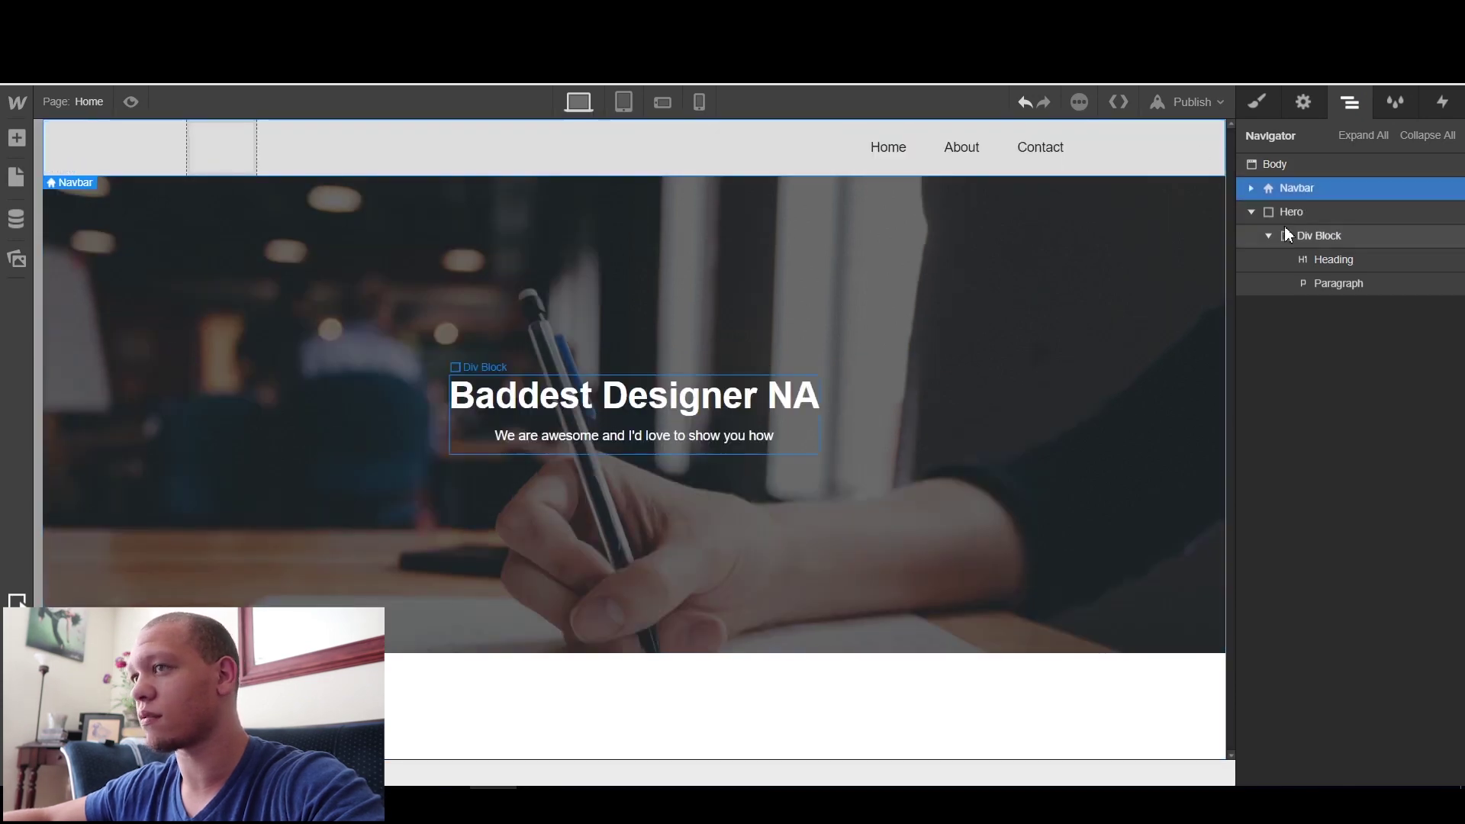
left_click(1078, 161)
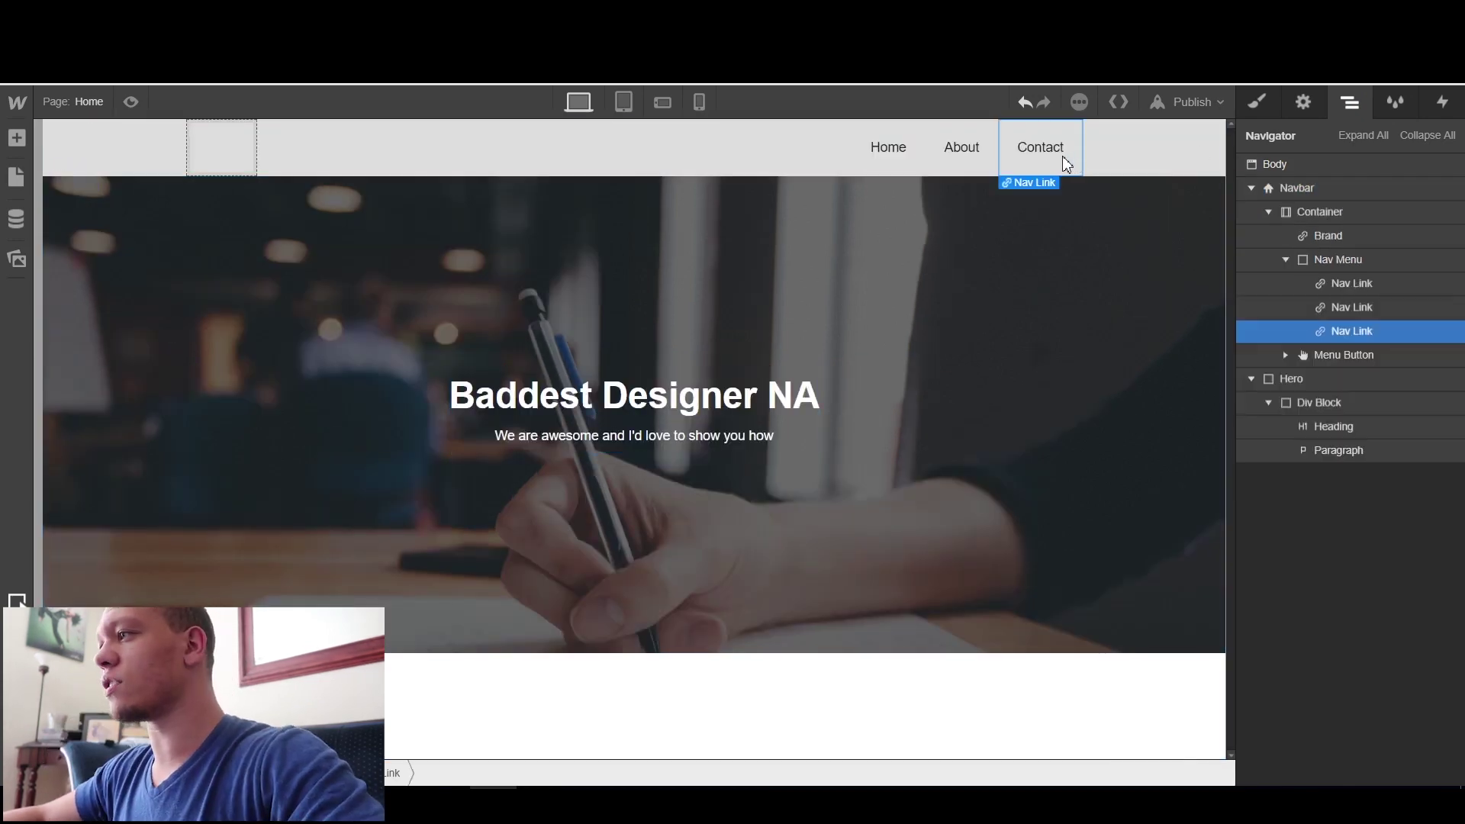
Rename the Home nav link to Services and move it below About in the Navigator
left_click(890, 156)
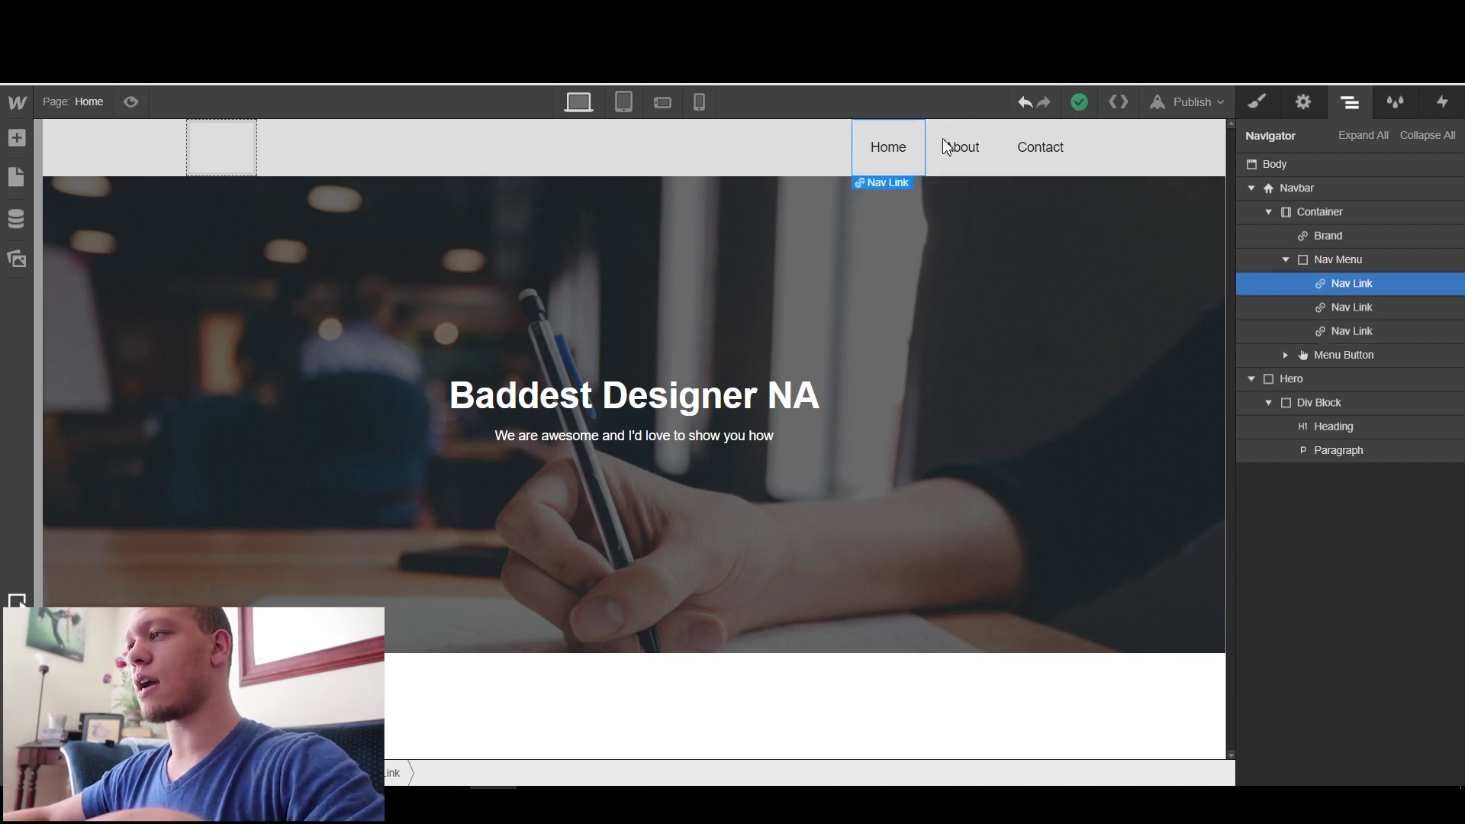
double_click(894, 150)
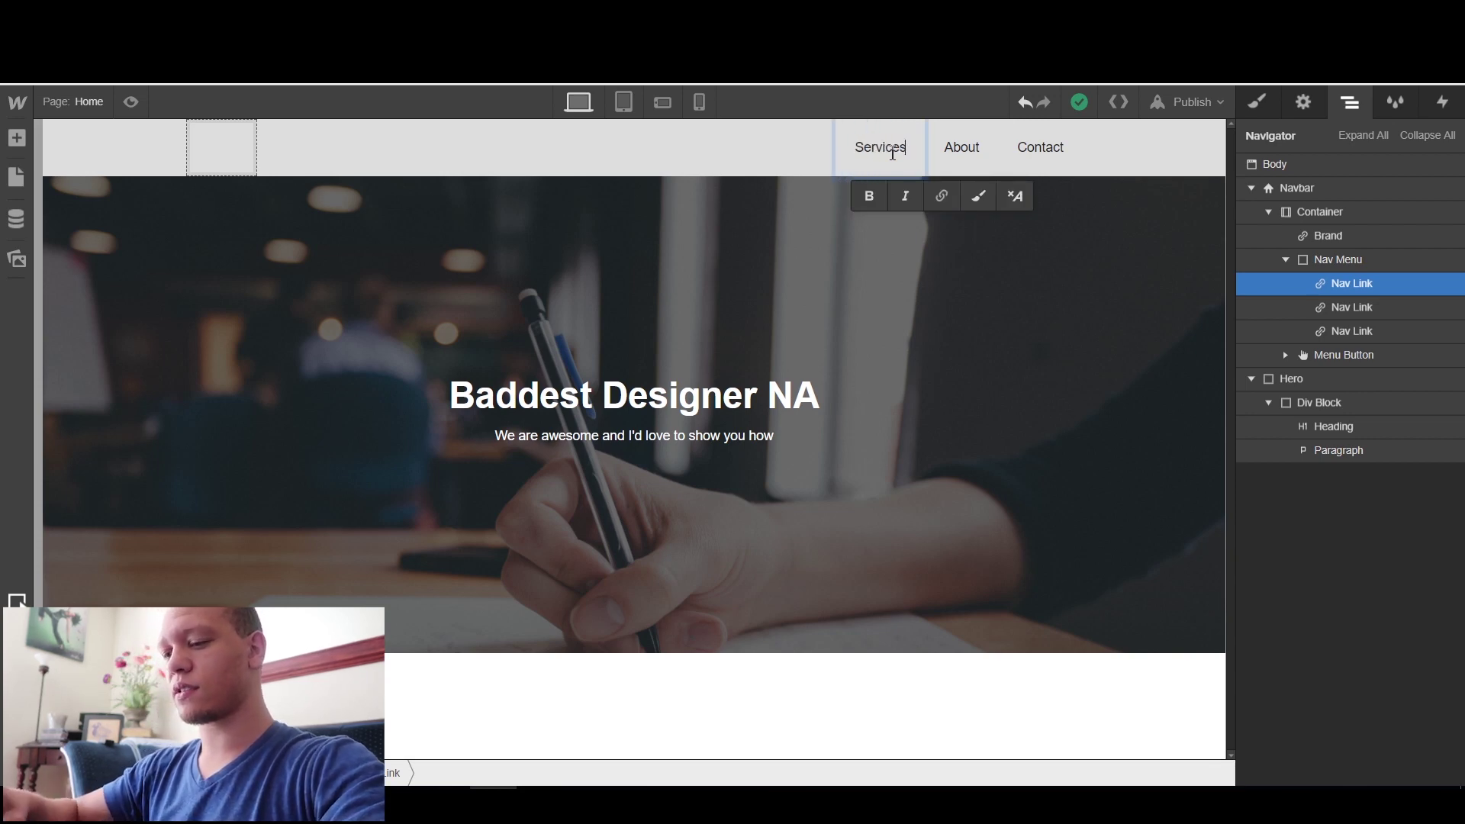
left_click_drag(1408, 290, 1404, 326)
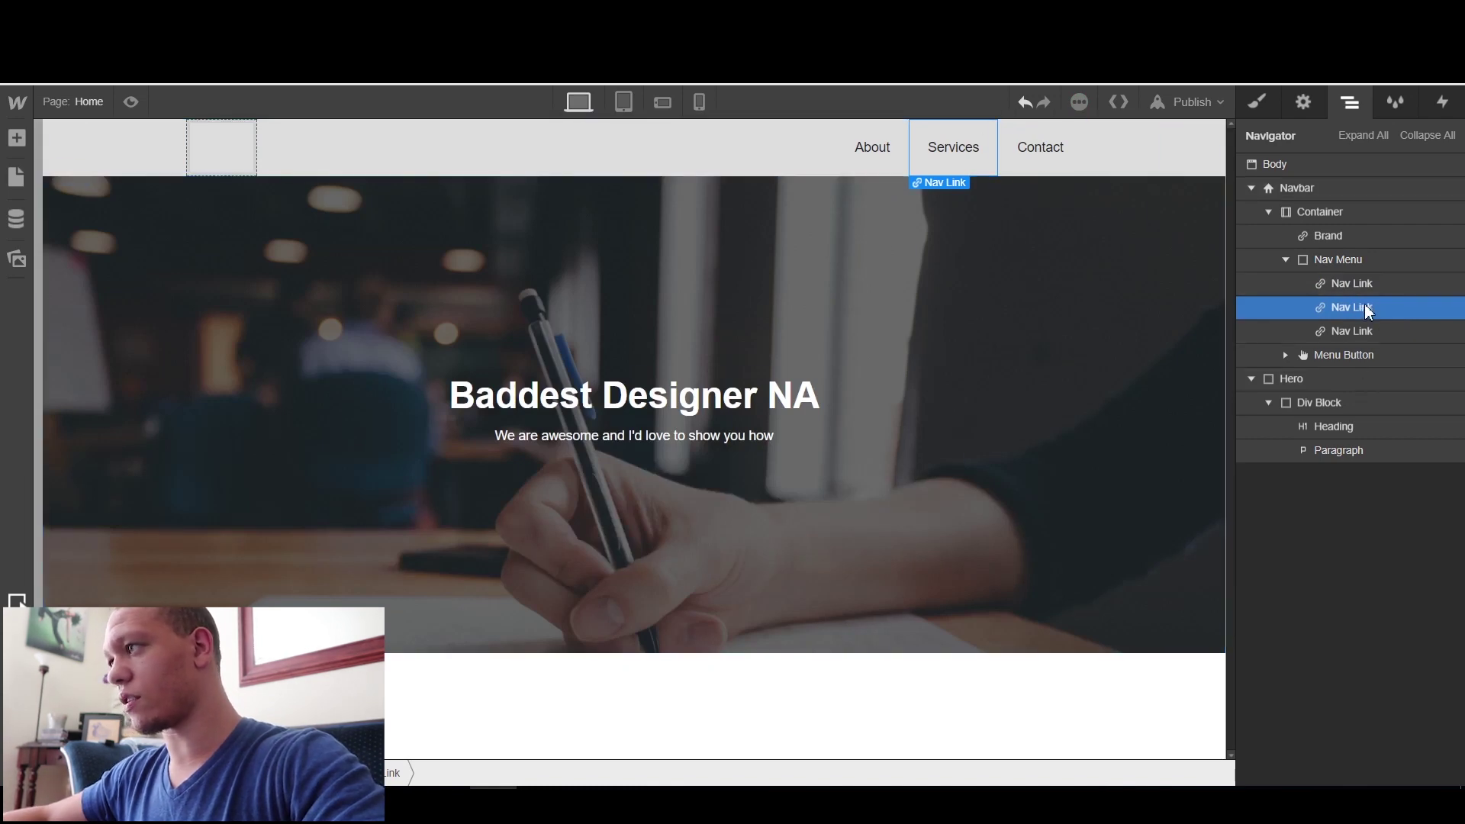
Duplicate the Services link and rename the copy to 'Work'
key("ctrl+v")
left_click(940, 152)
double_click(942, 151)
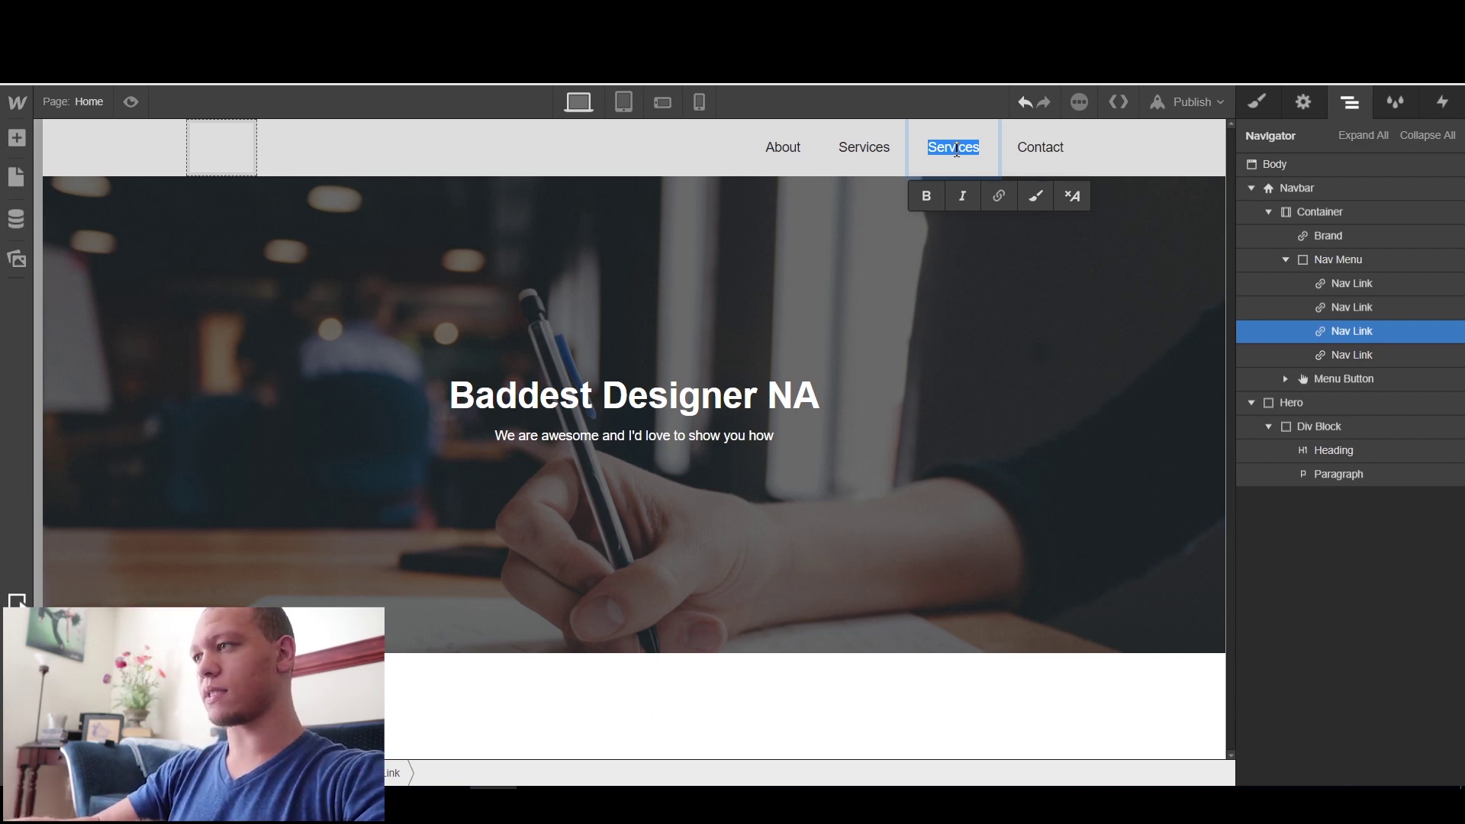
type("Work")
key("Return")
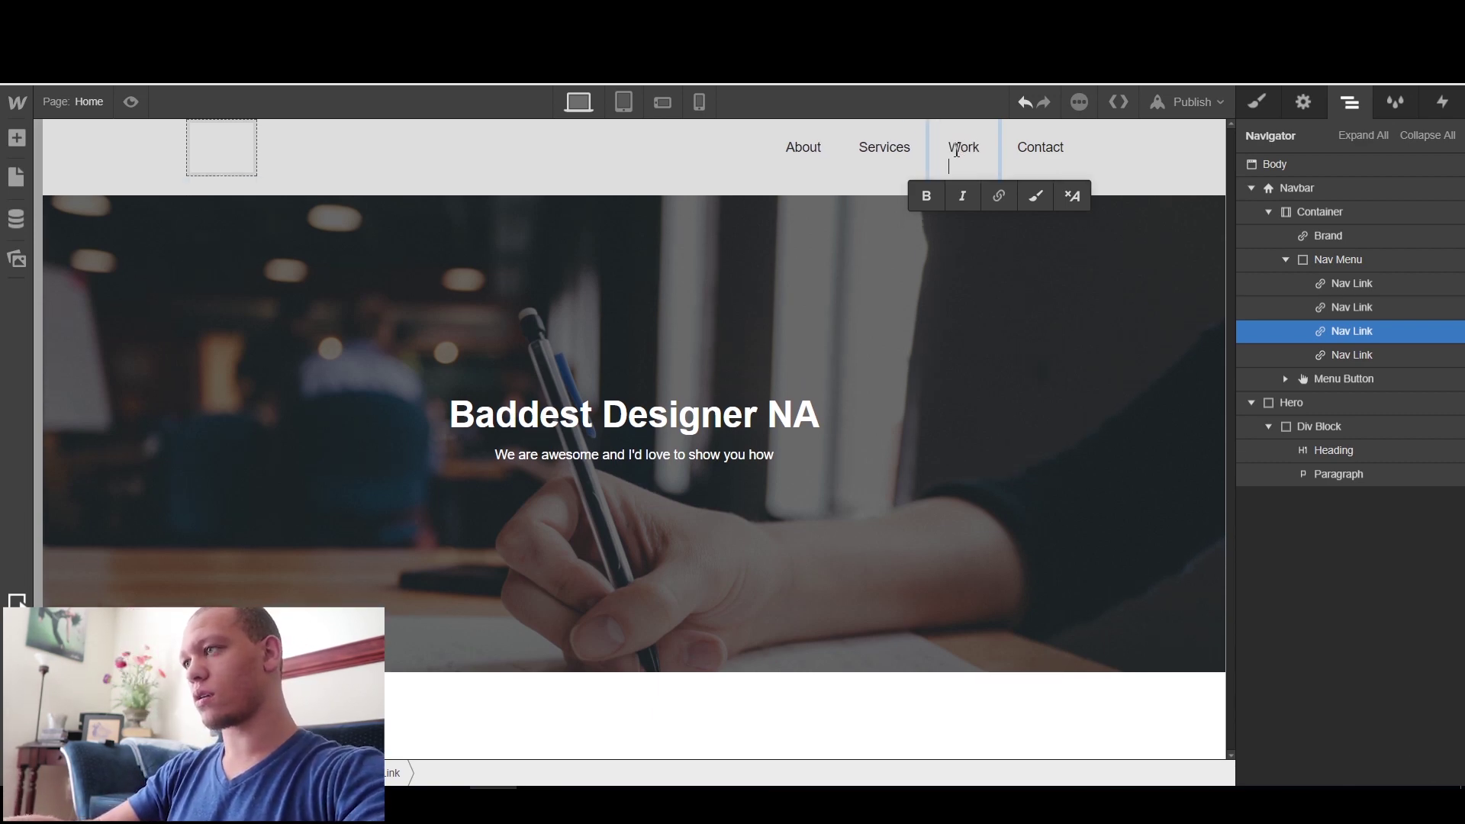
key("BackSpace")
Select the navbar's empty Brand link and start adding a background image in its Style panel
left_click(876, 323)
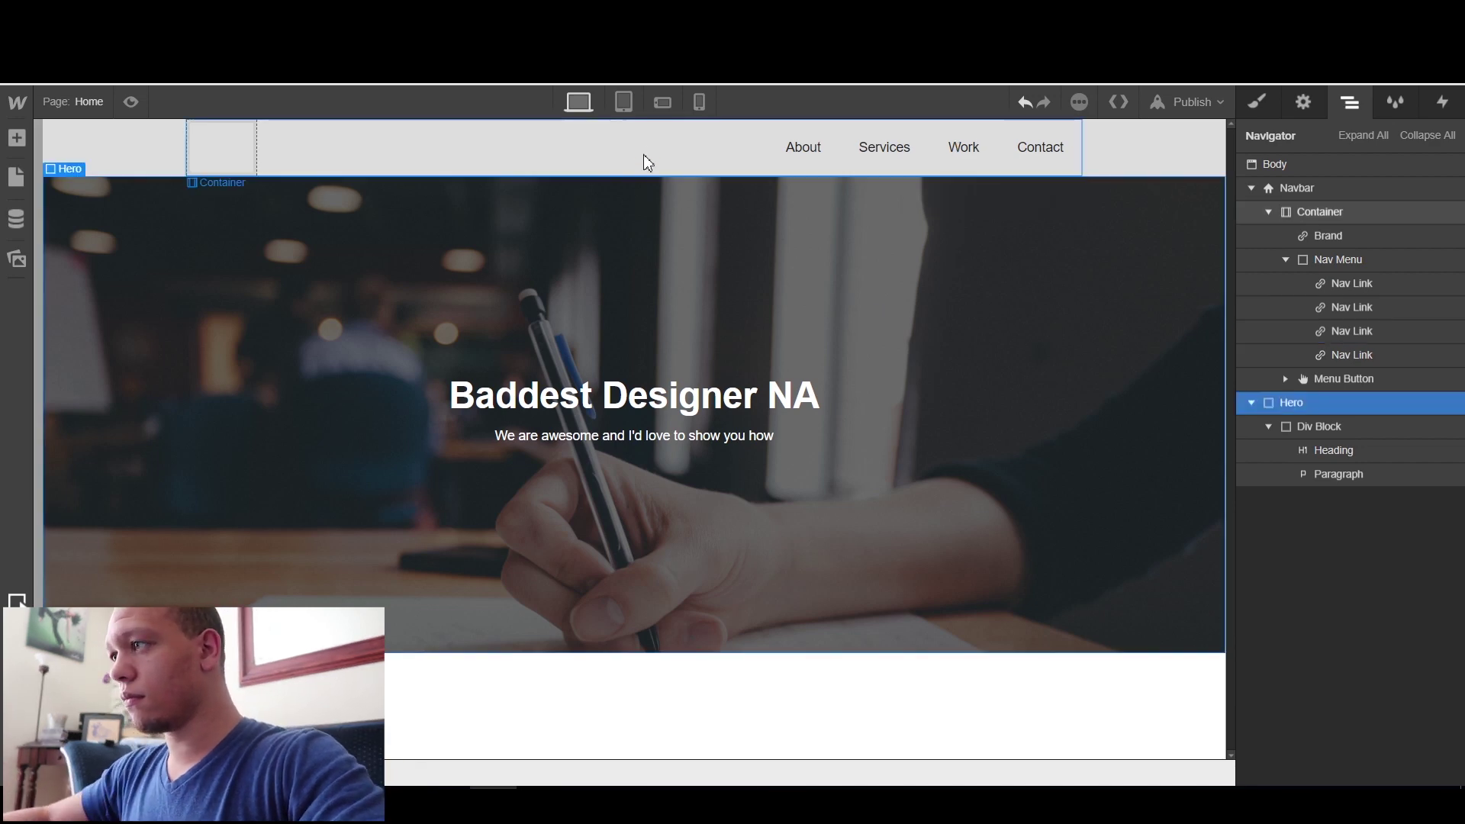
left_click(648, 163)
left_click(1258, 102)
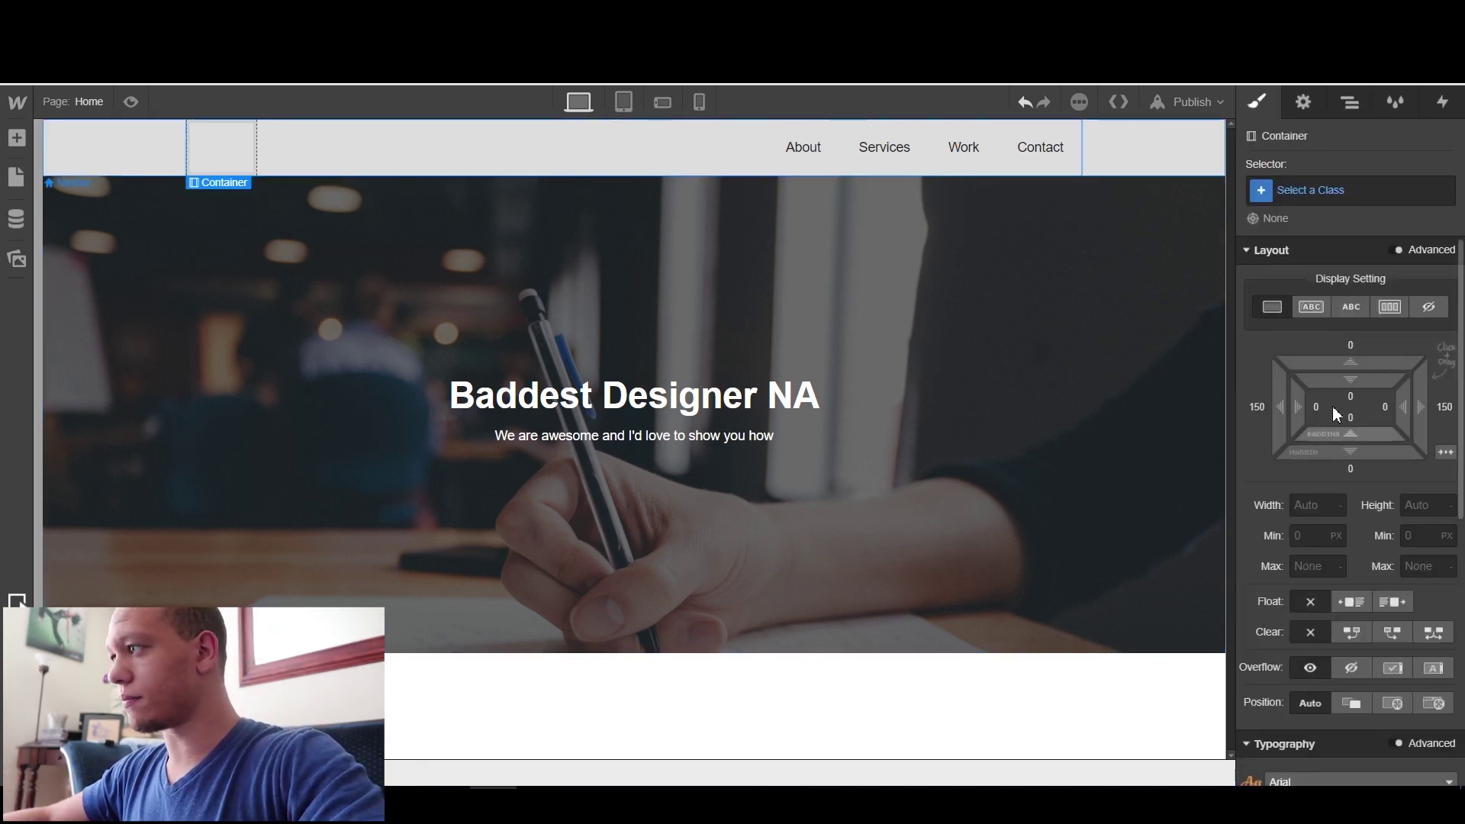
key("a")
left_click(441, 217)
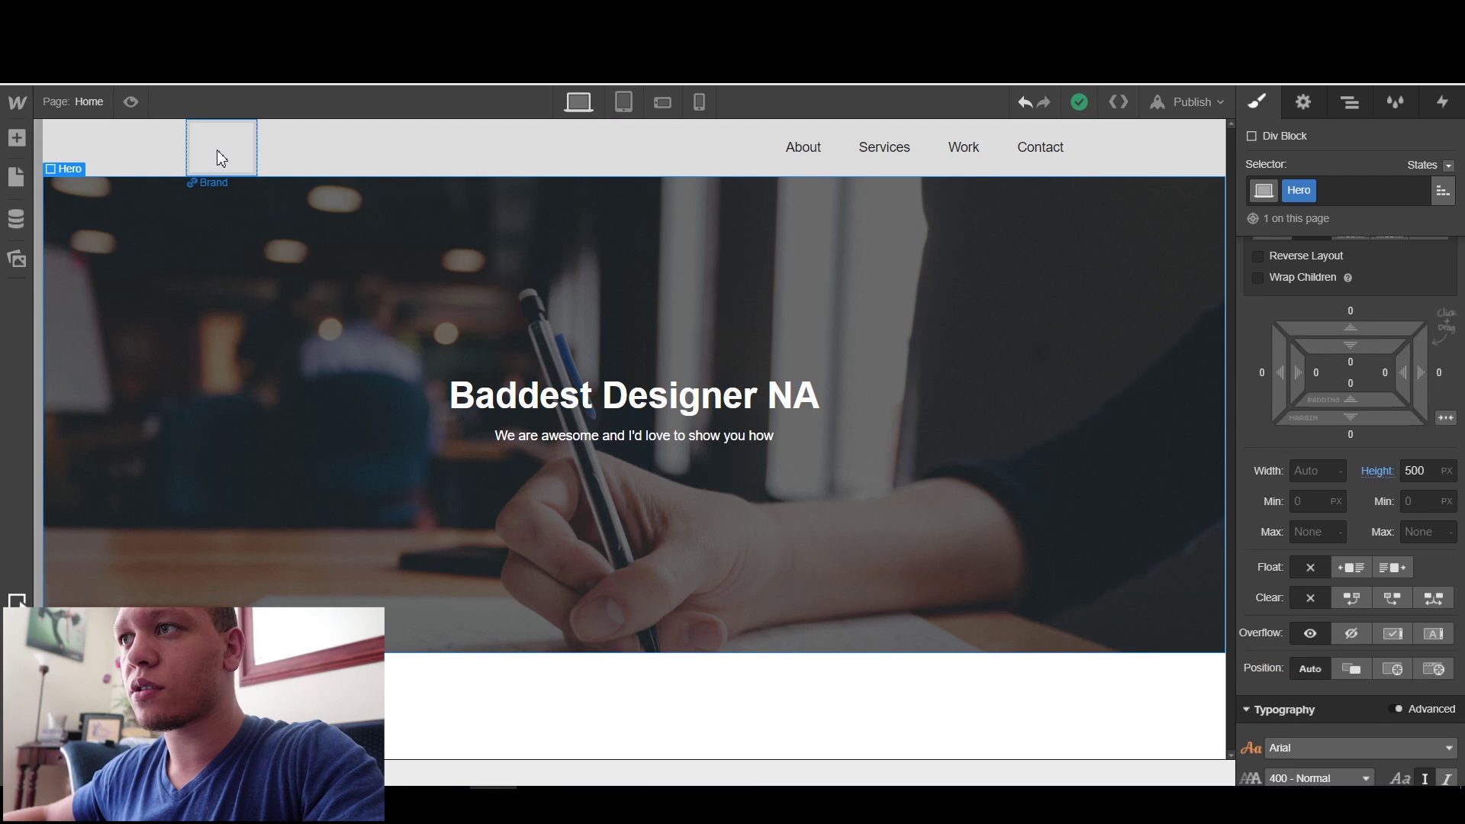
left_click(236, 146)
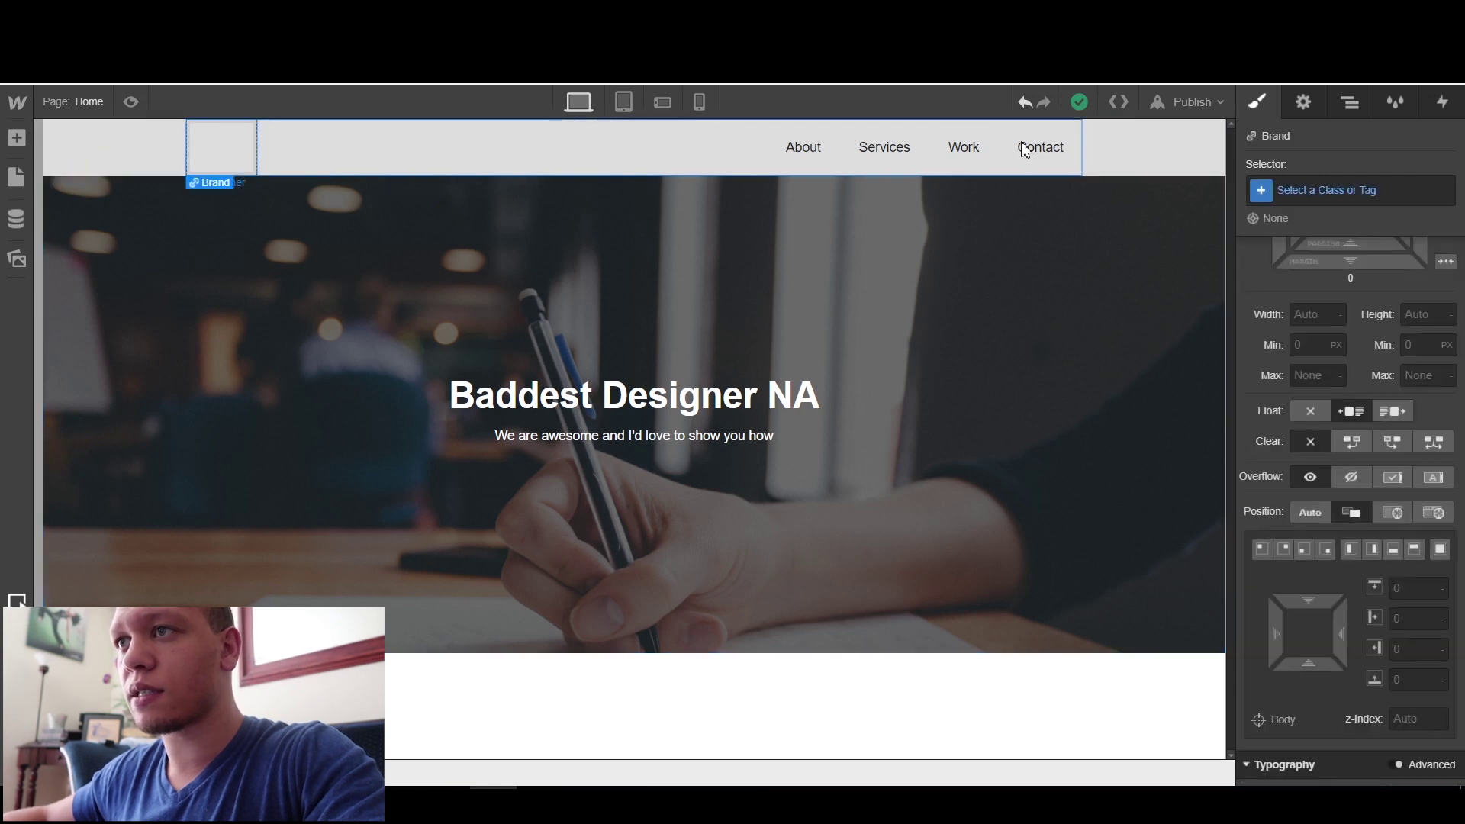
scroll(1366, 546, "down", 6)
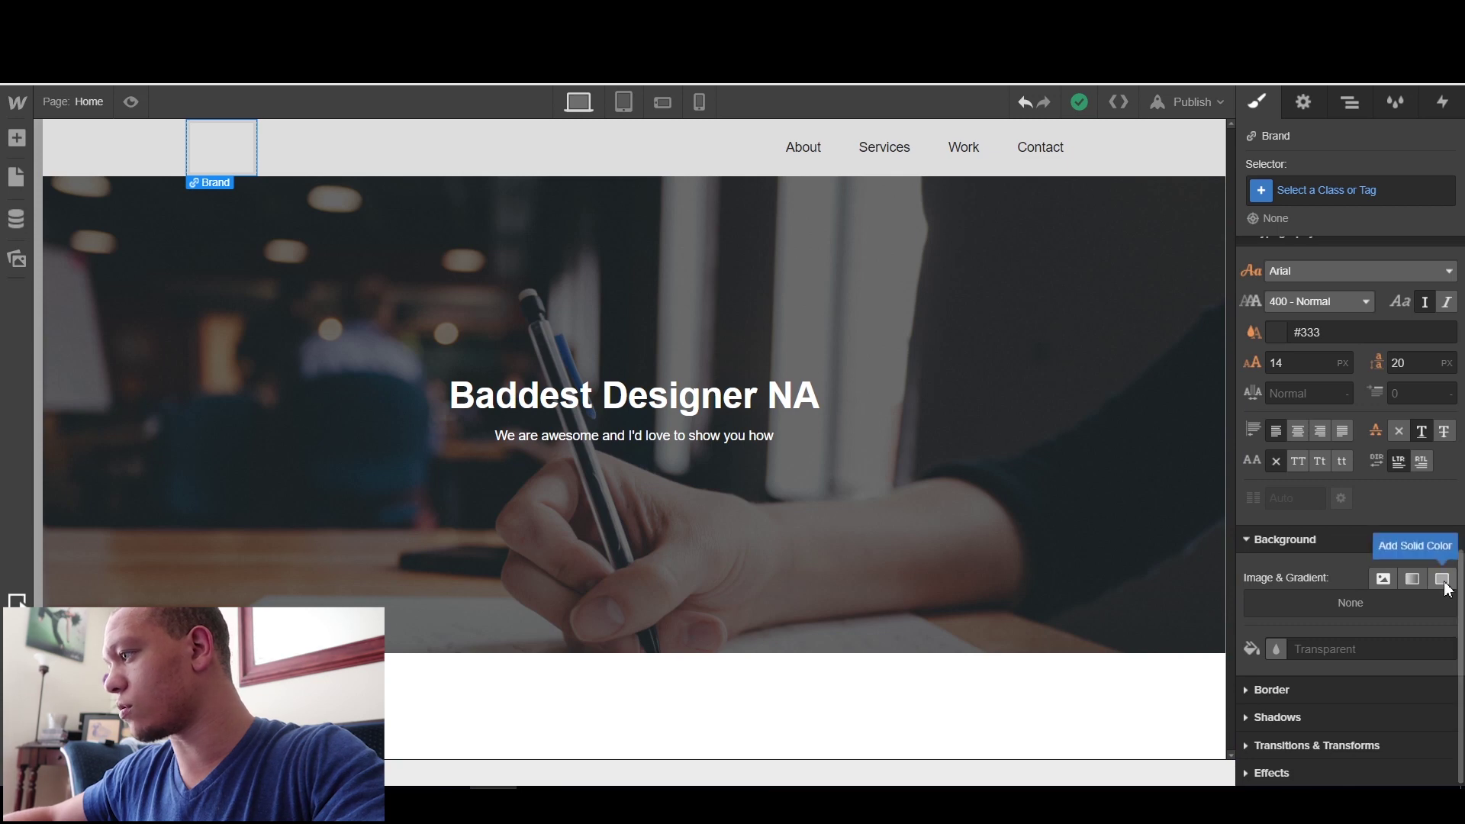
left_click(1382, 580)
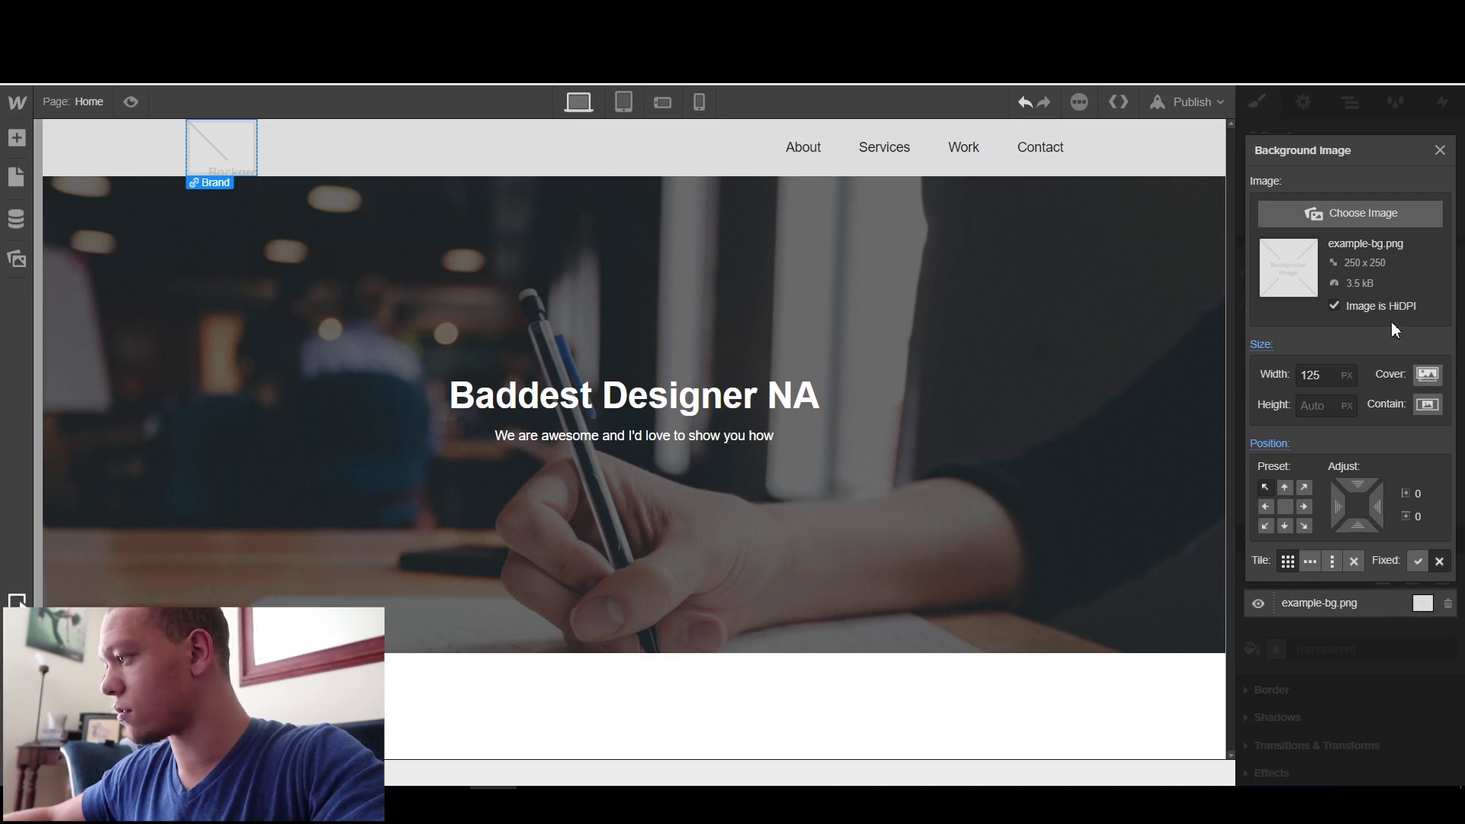
Upload the favicon logo file from the blog's logo folder as the Brand background image
left_click(1337, 211)
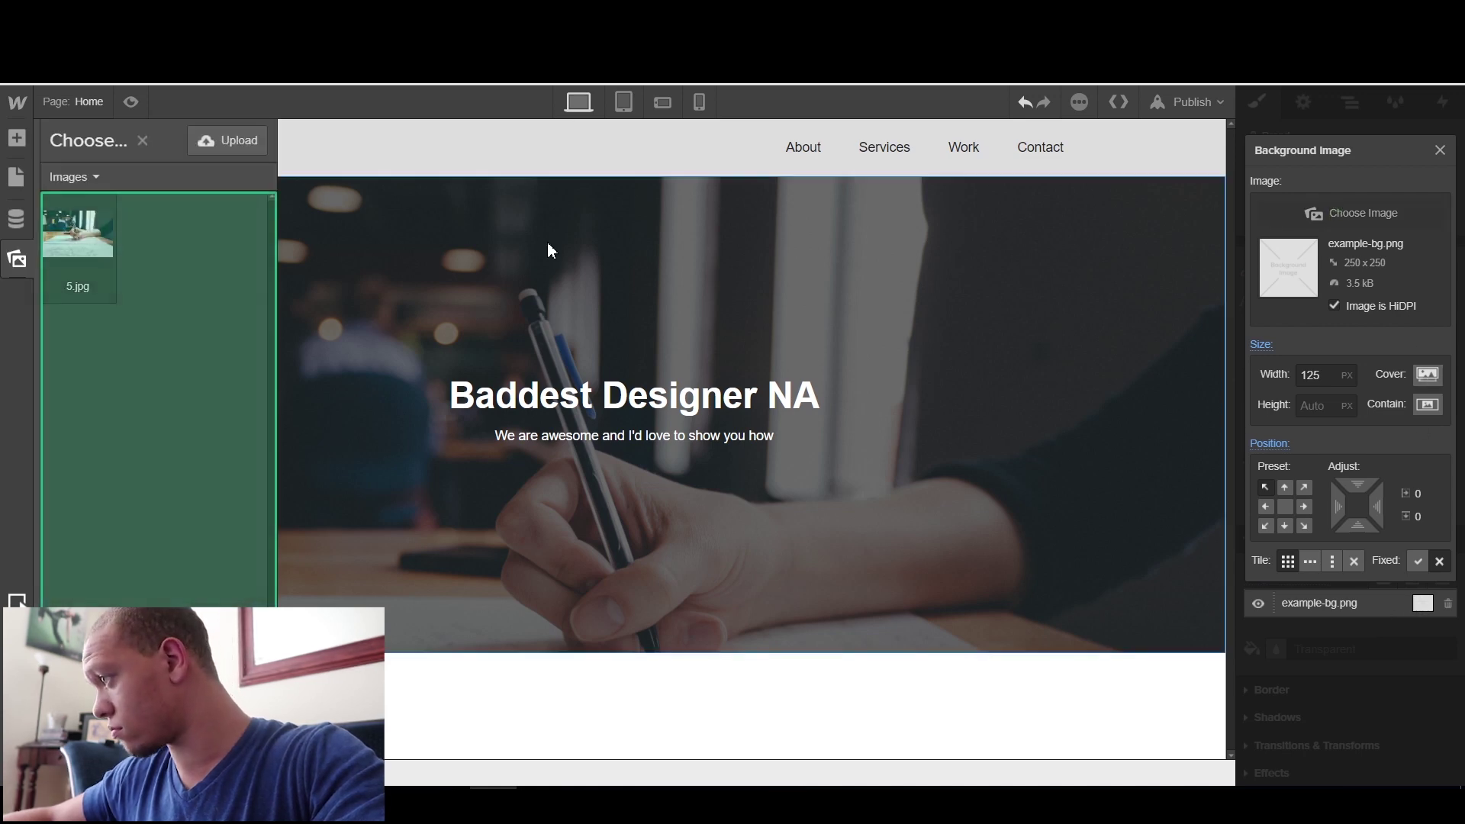
left_click(222, 150)
left_click(84, 241)
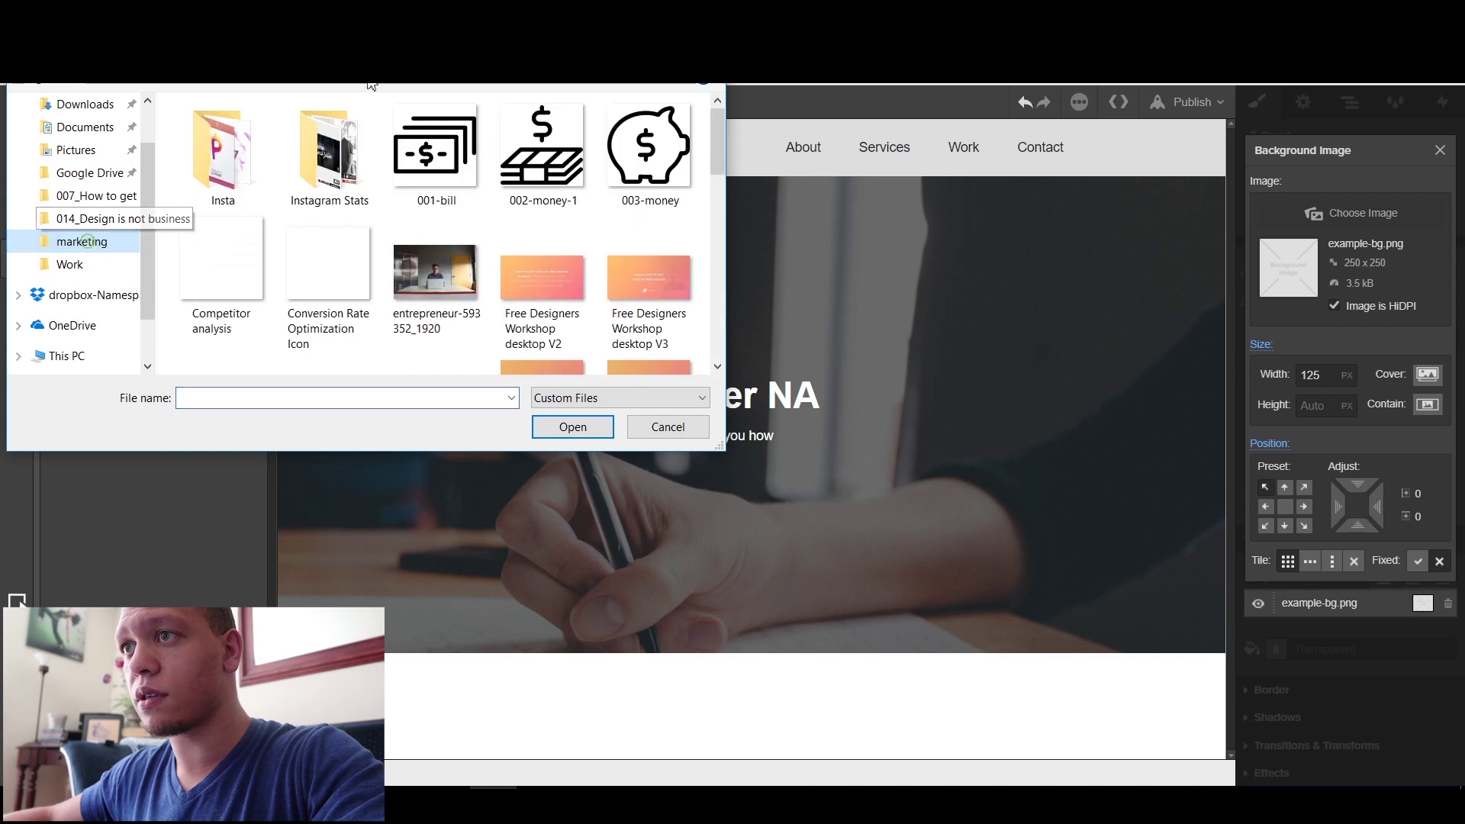
left_click(371, 77)
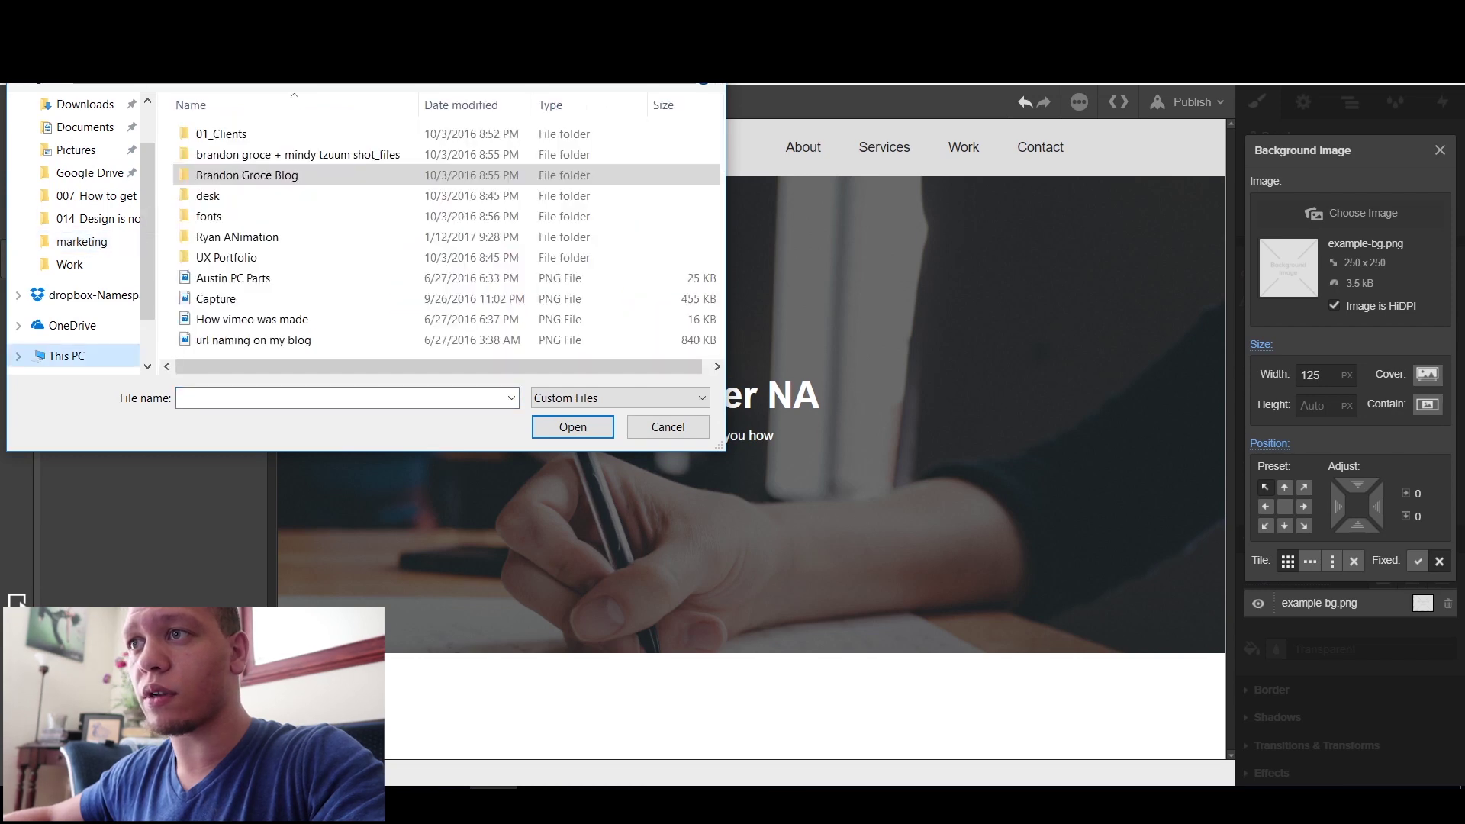
double_click(244, 175)
double_click(241, 197)
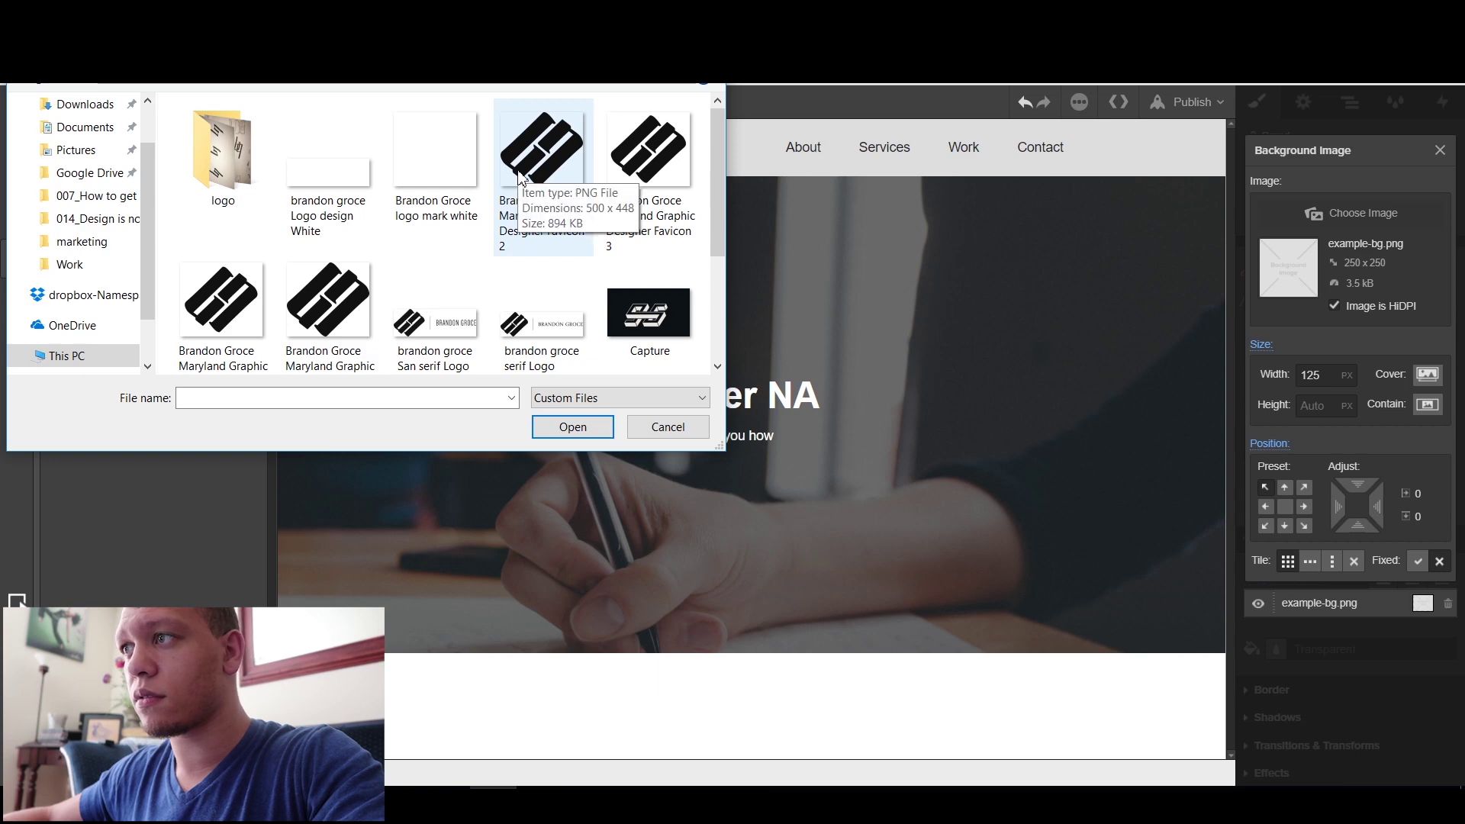
double_click(565, 170)
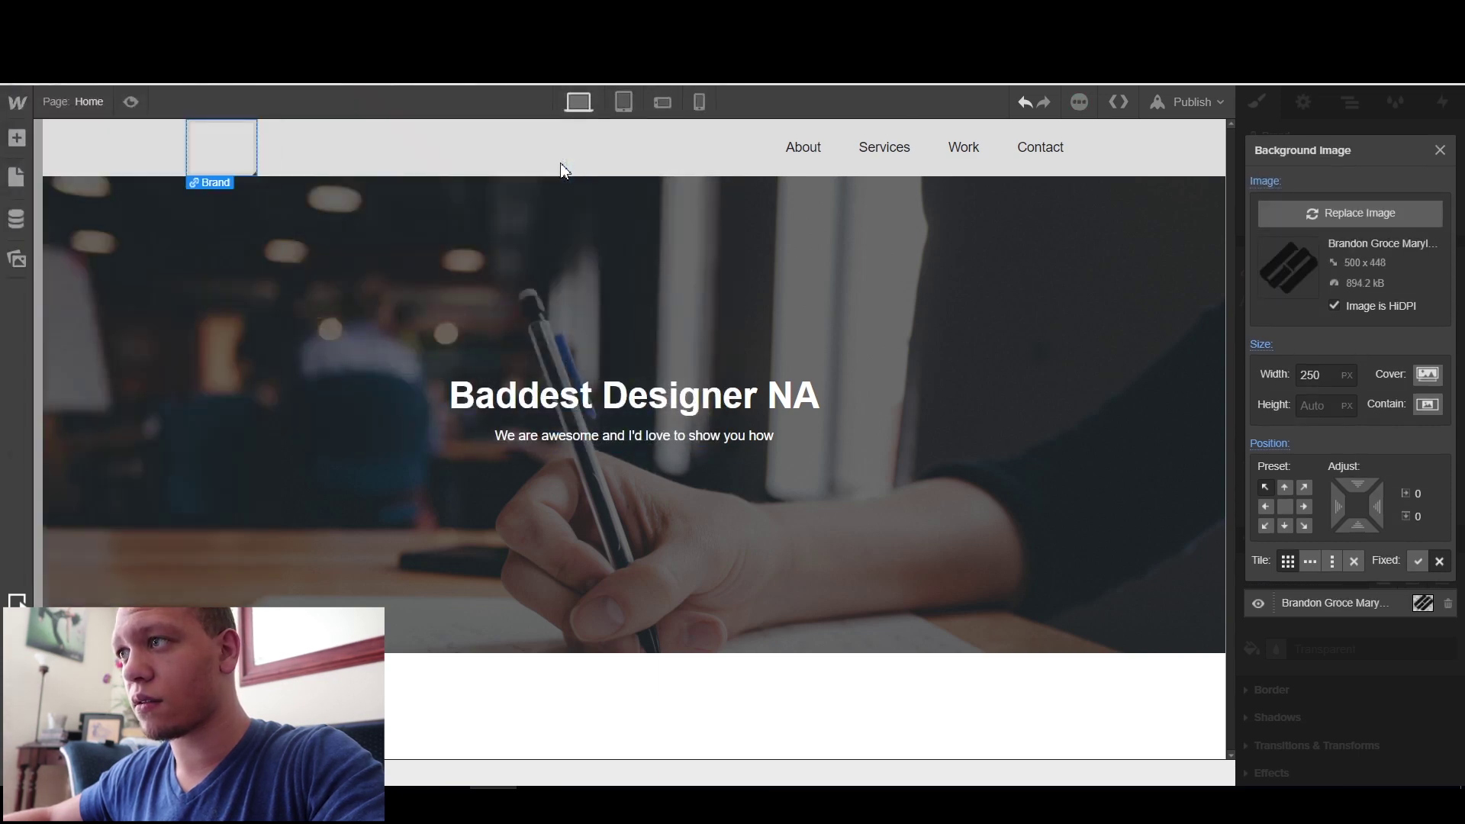
Set the logo background to Center position, Contain size and No Repeat
left_click(1286, 509)
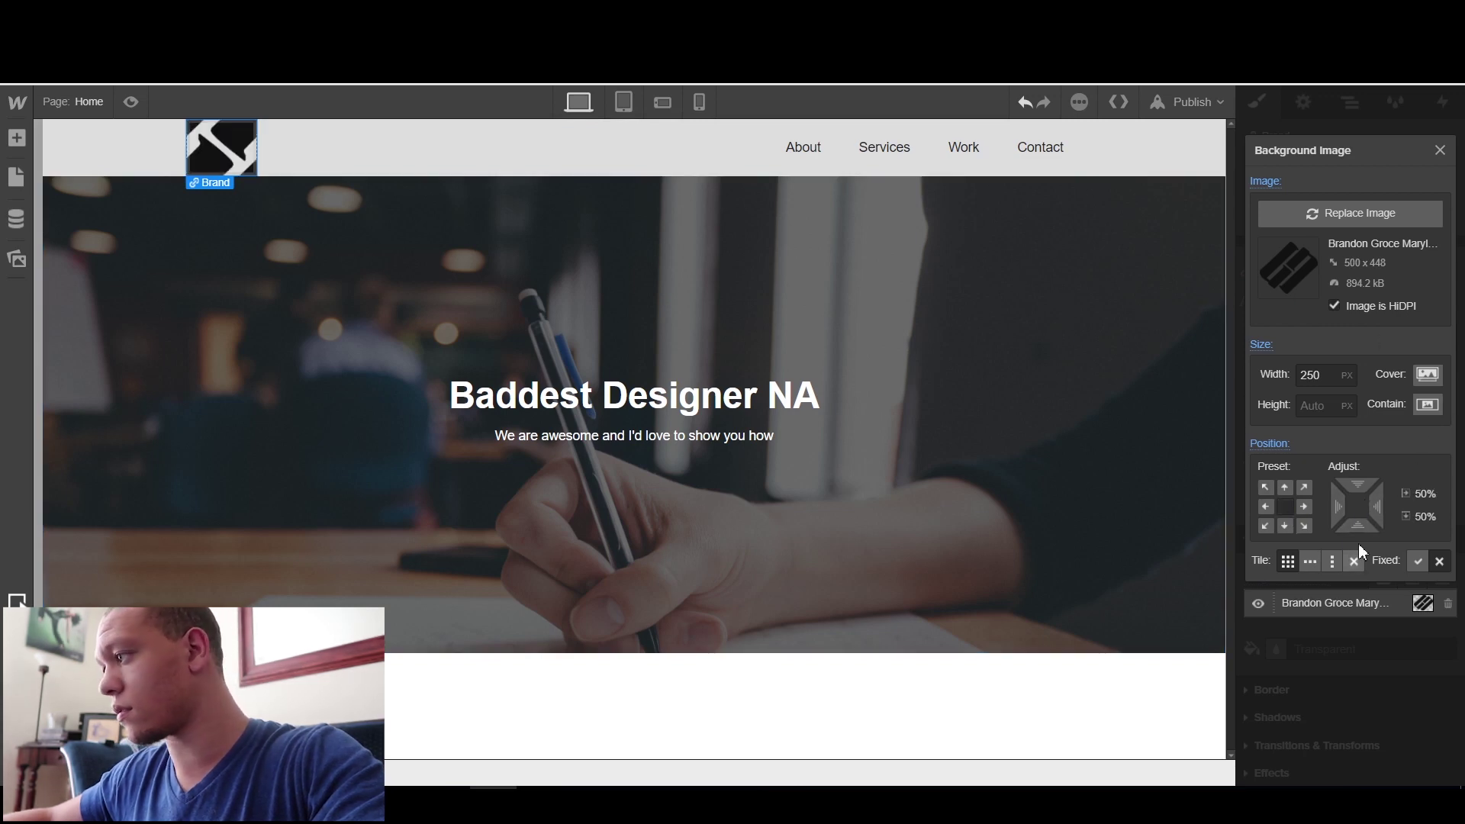
left_click(1426, 405)
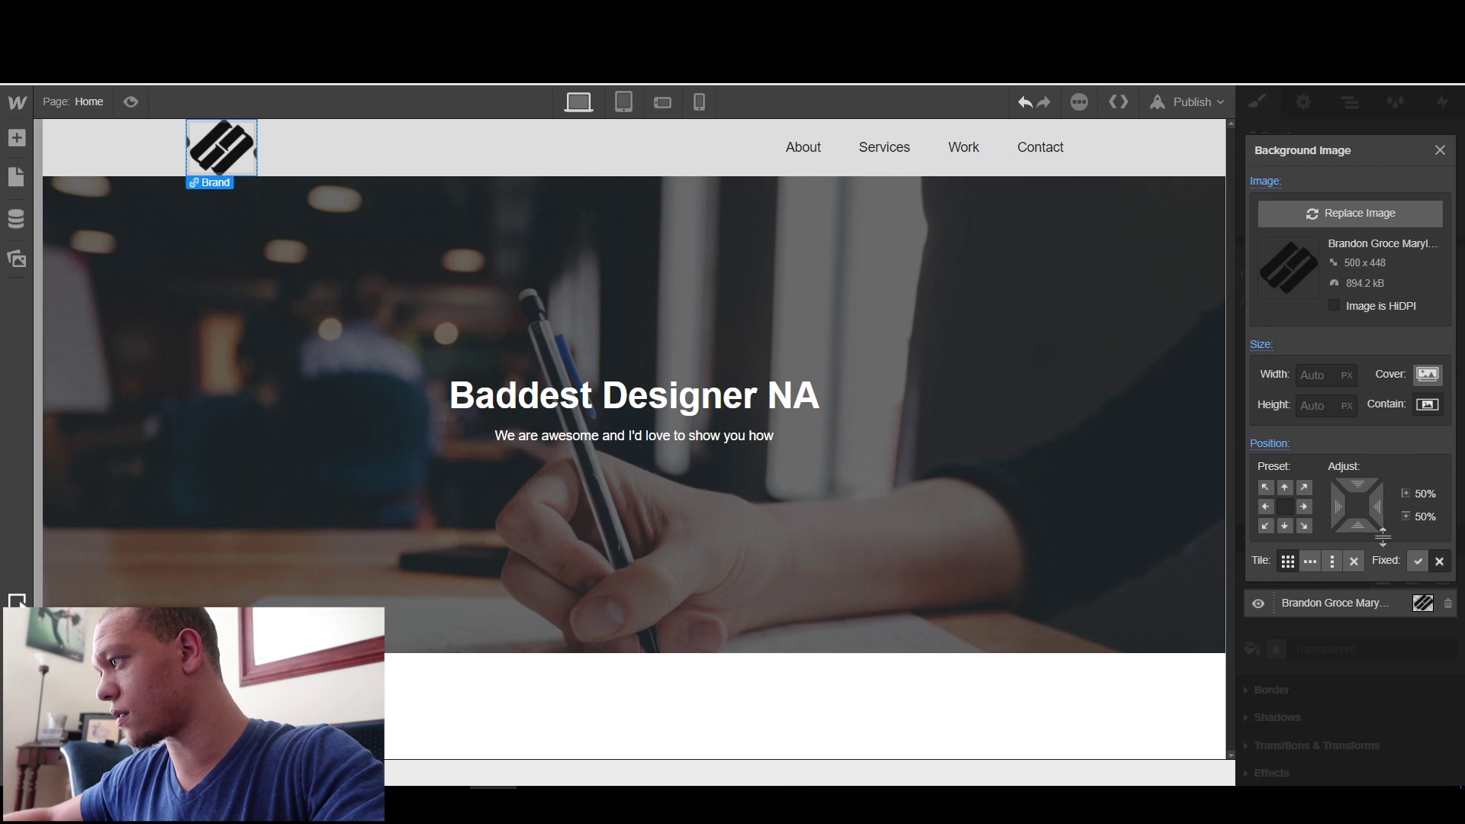
left_click(1356, 565)
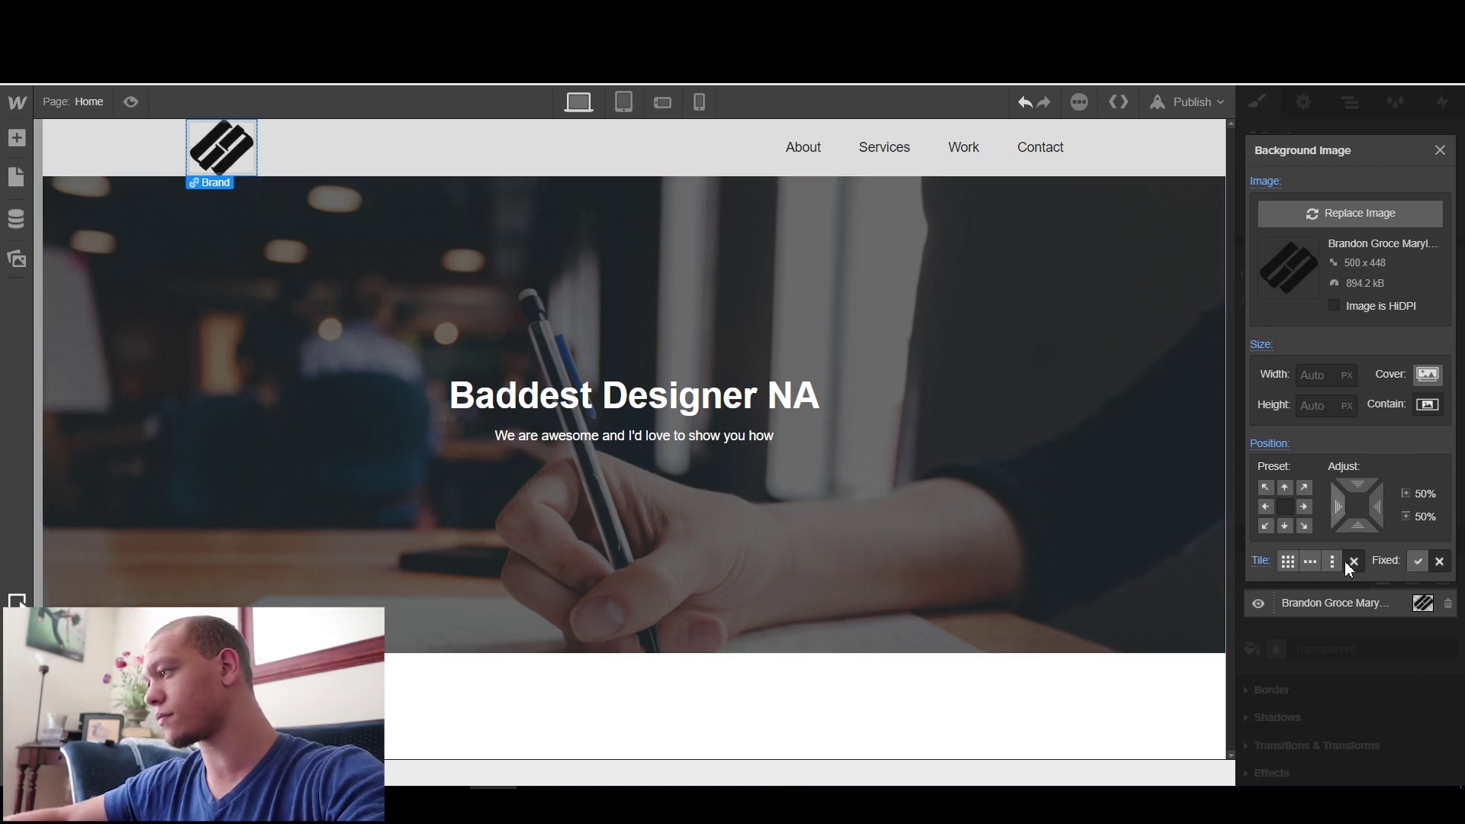
left_click(1441, 153)
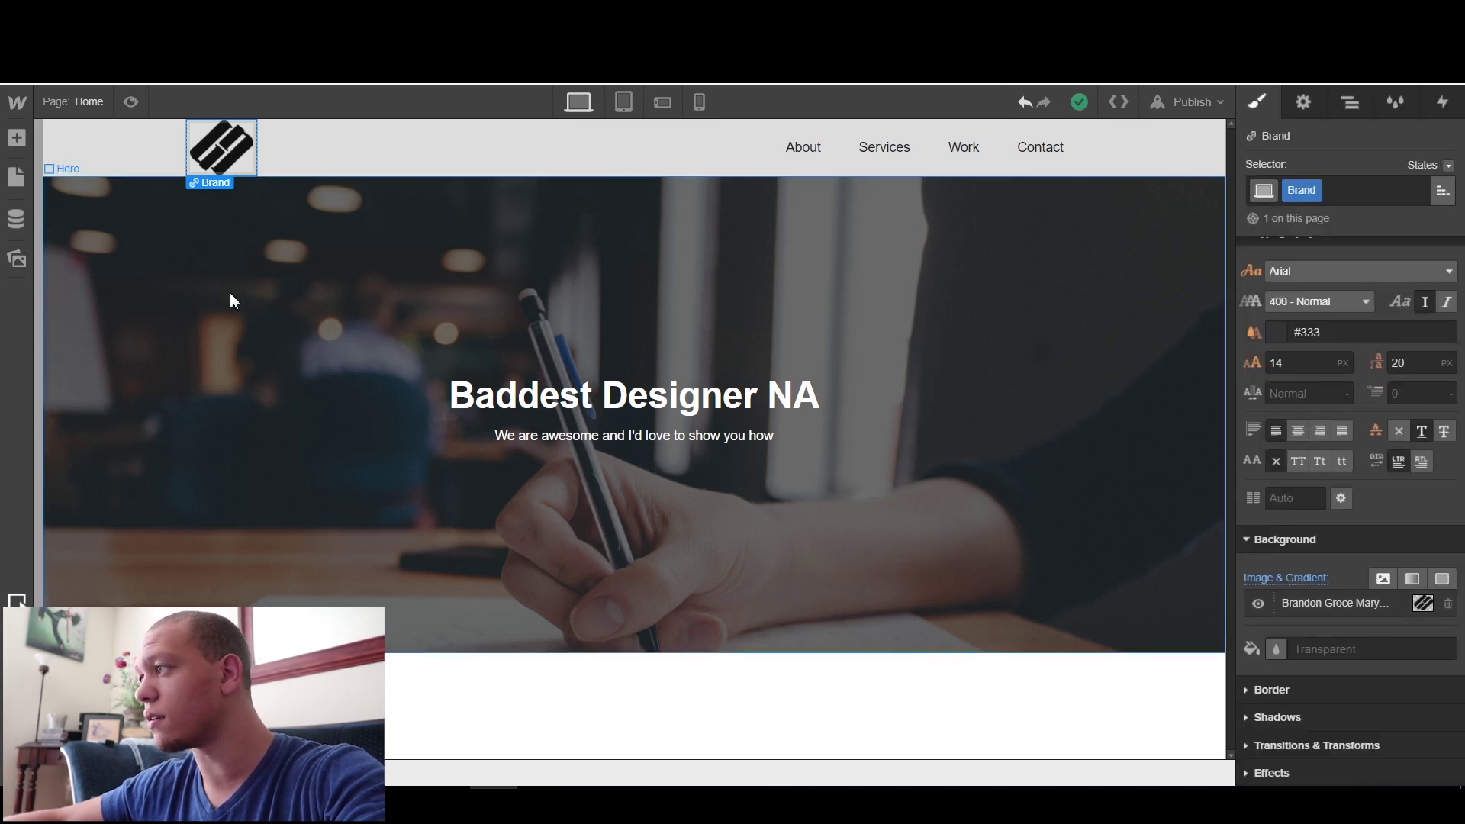
Change the Navbar element's background colour from light grey to near-black #1f1f1f
left_click(1144, 140)
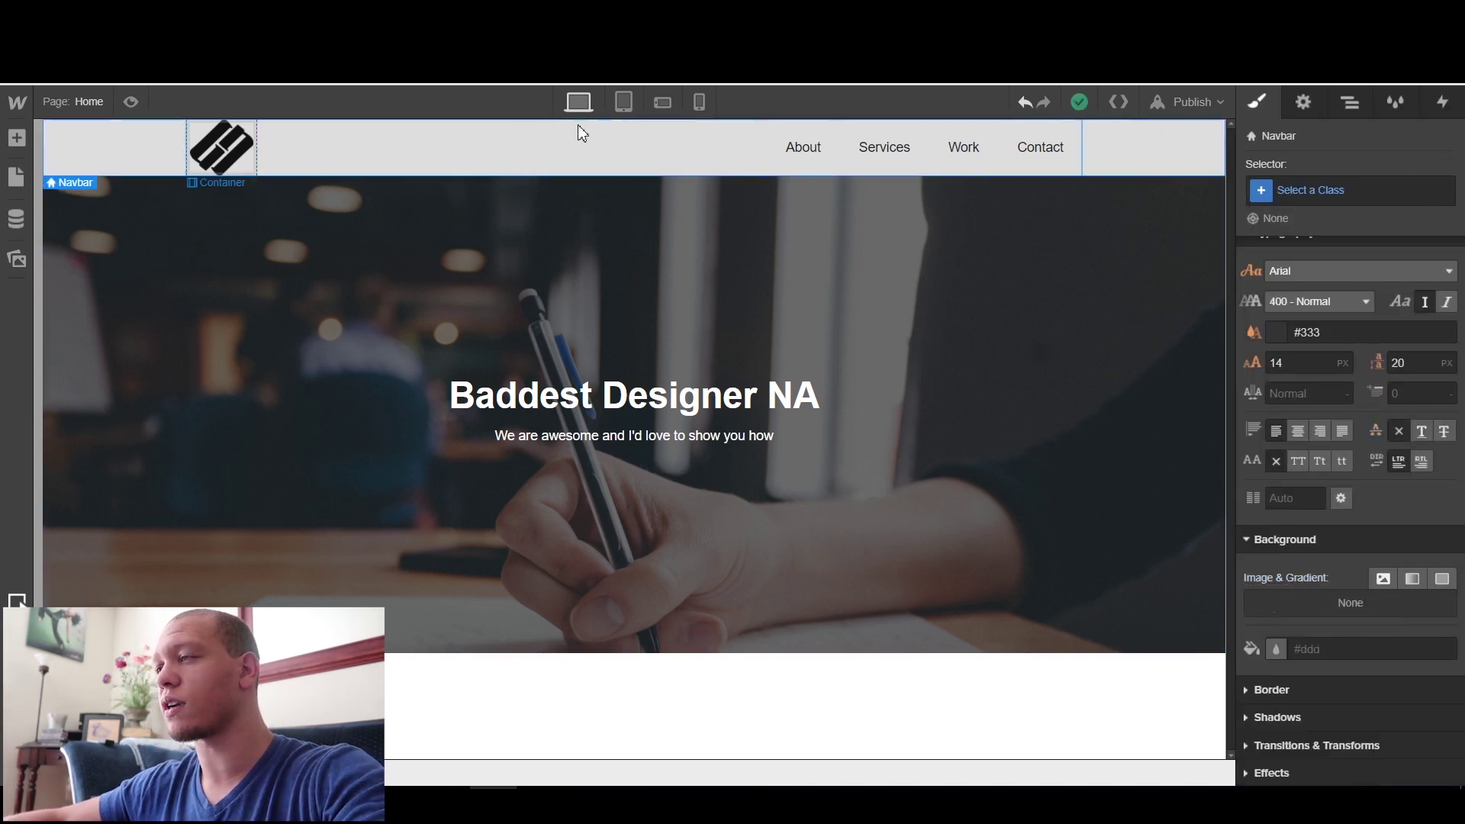
left_click(574, 153)
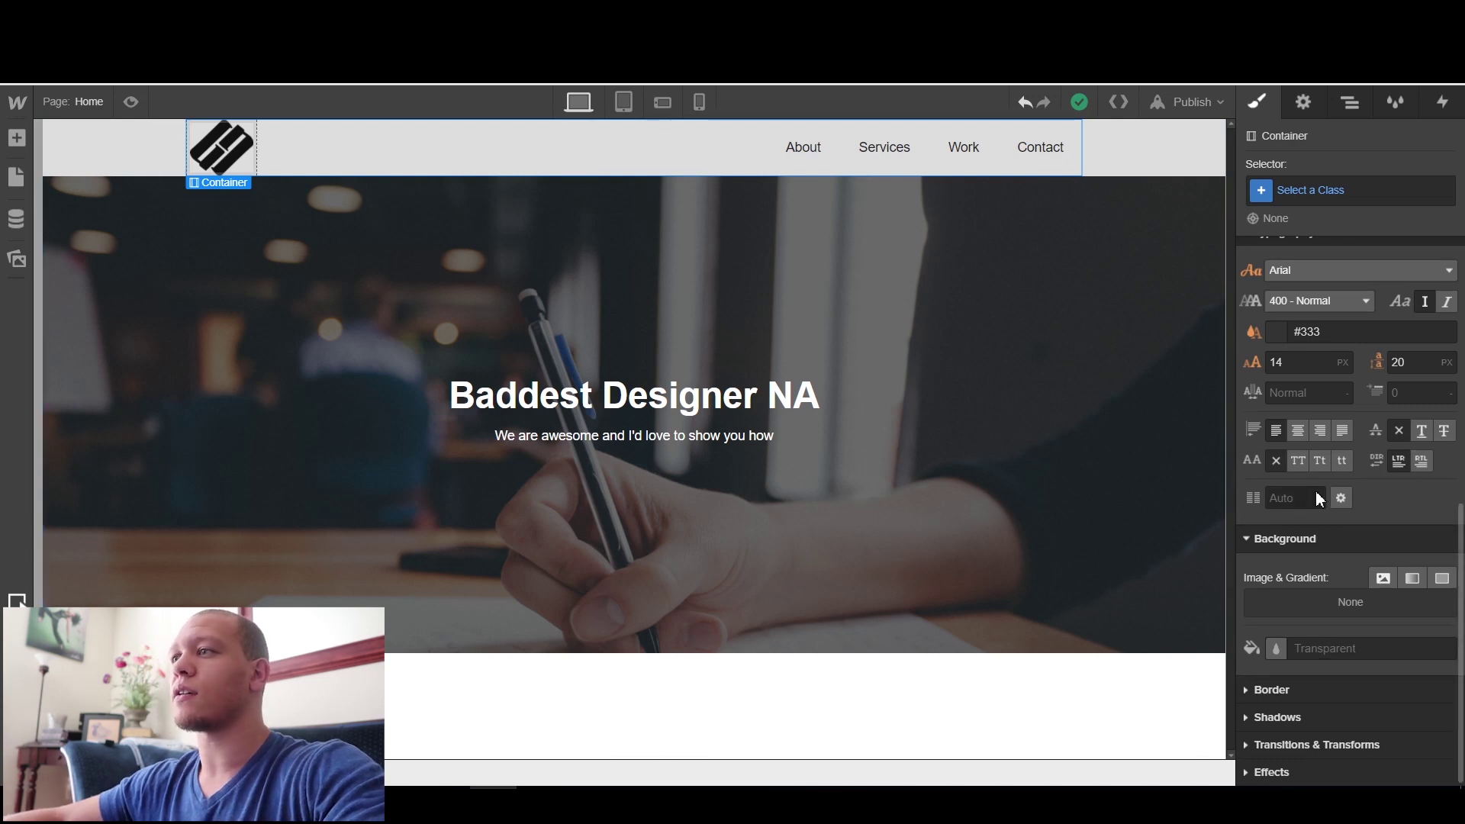
left_click(1348, 101)
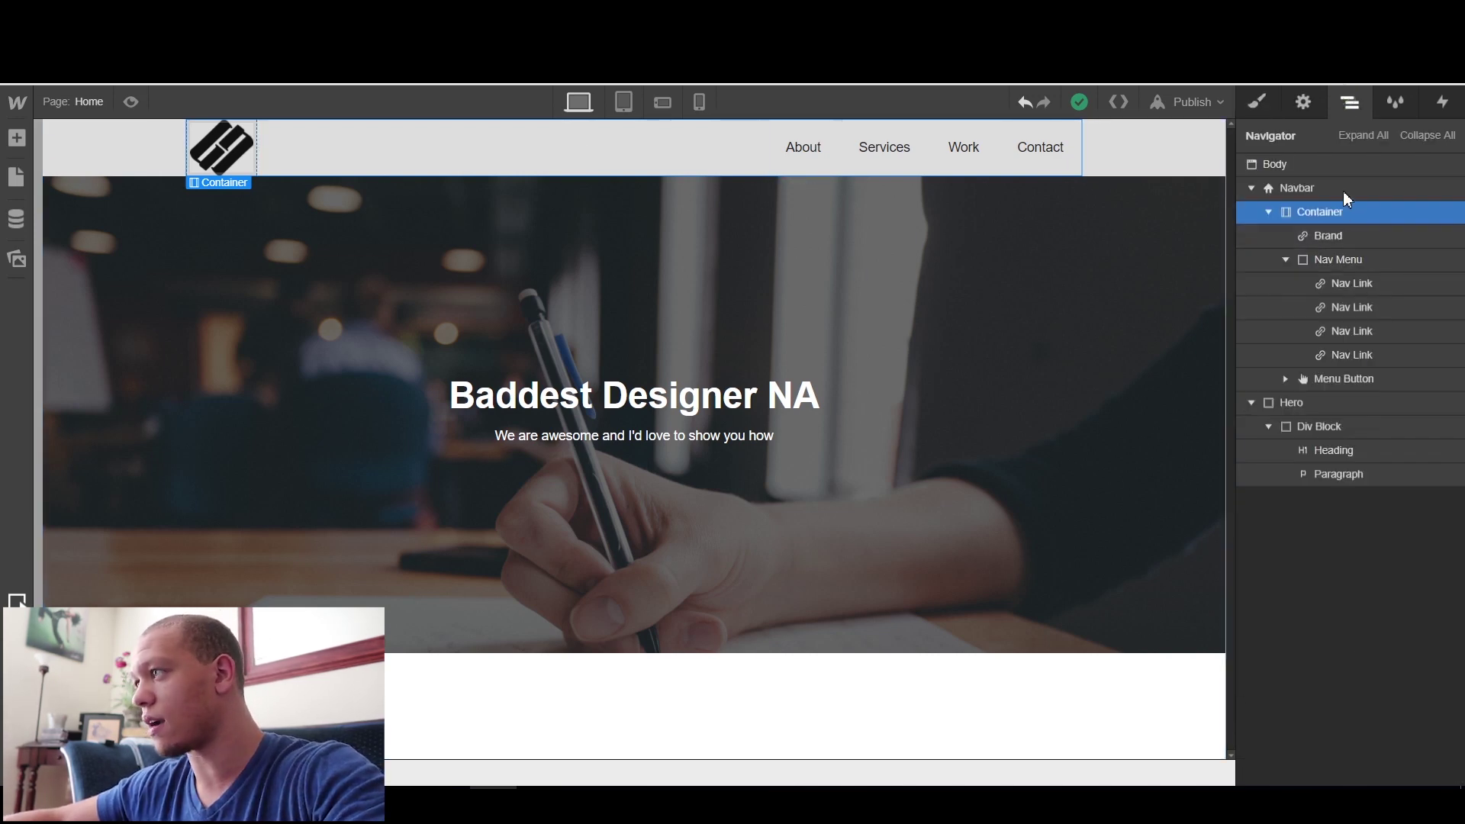
left_click(1297, 188)
left_click(1259, 101)
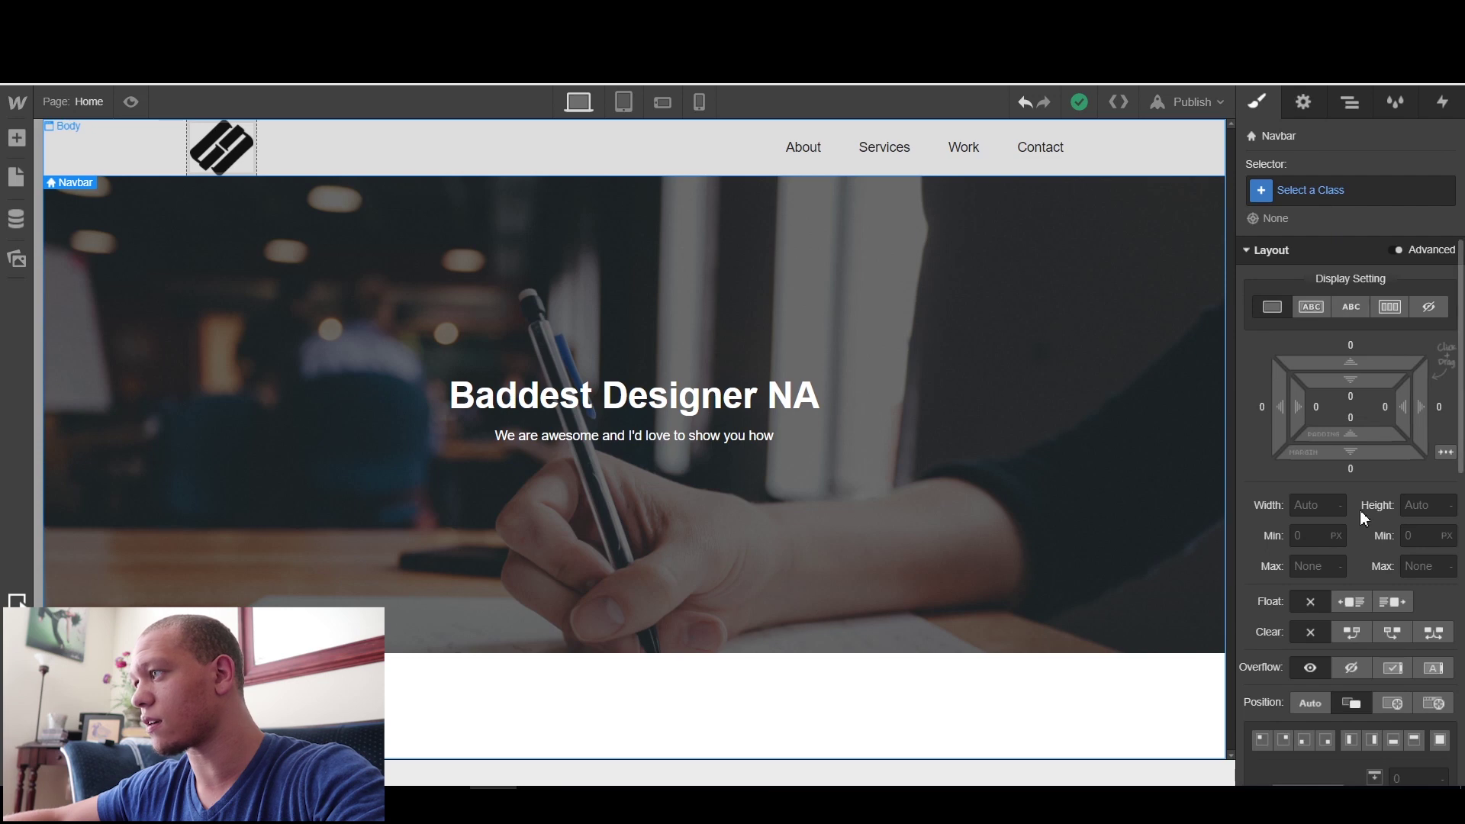
scroll(1359, 509, "down", 7)
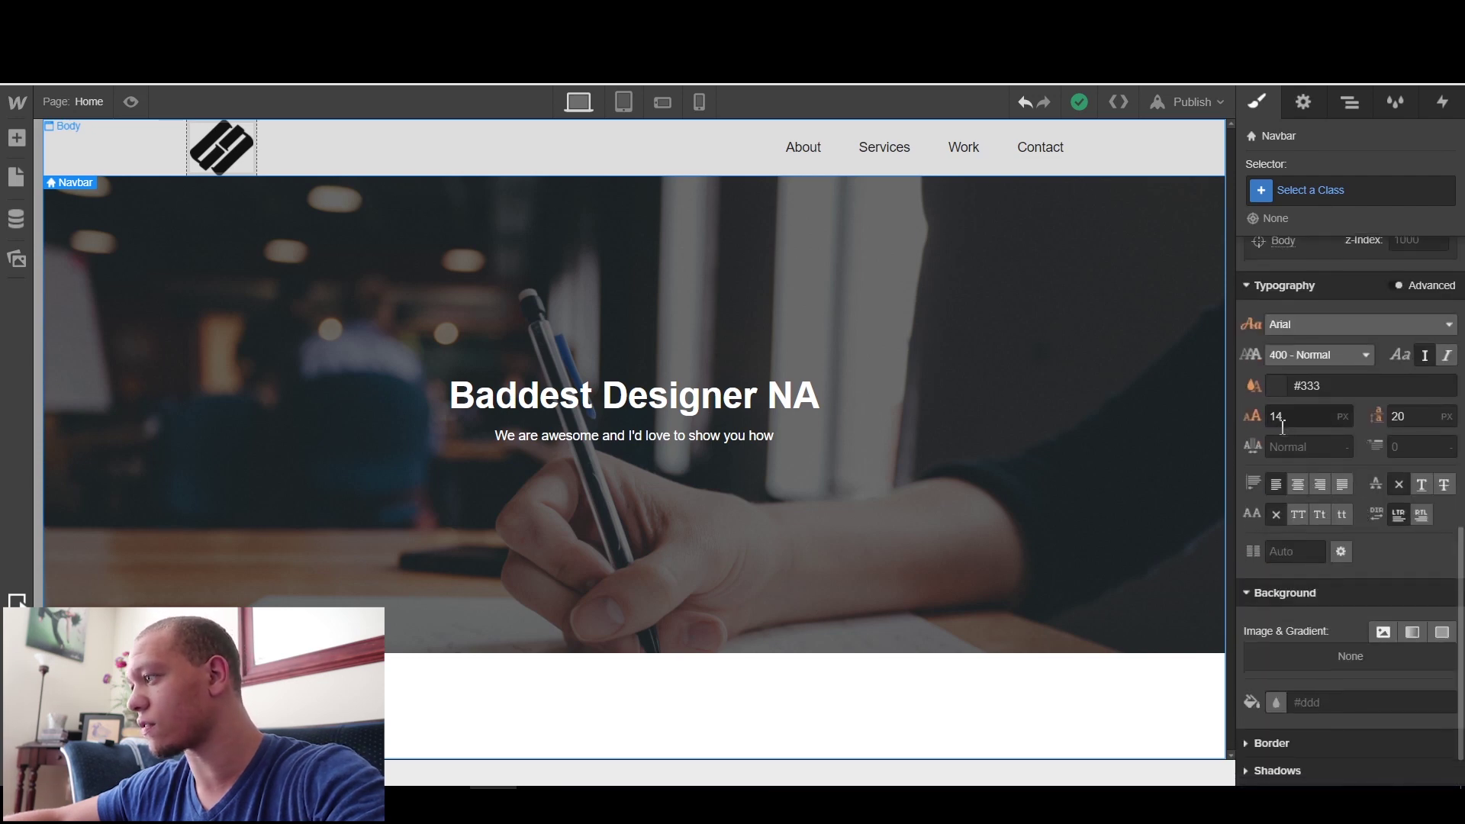
scroll(1335, 618, "down", 1)
left_click(1298, 645)
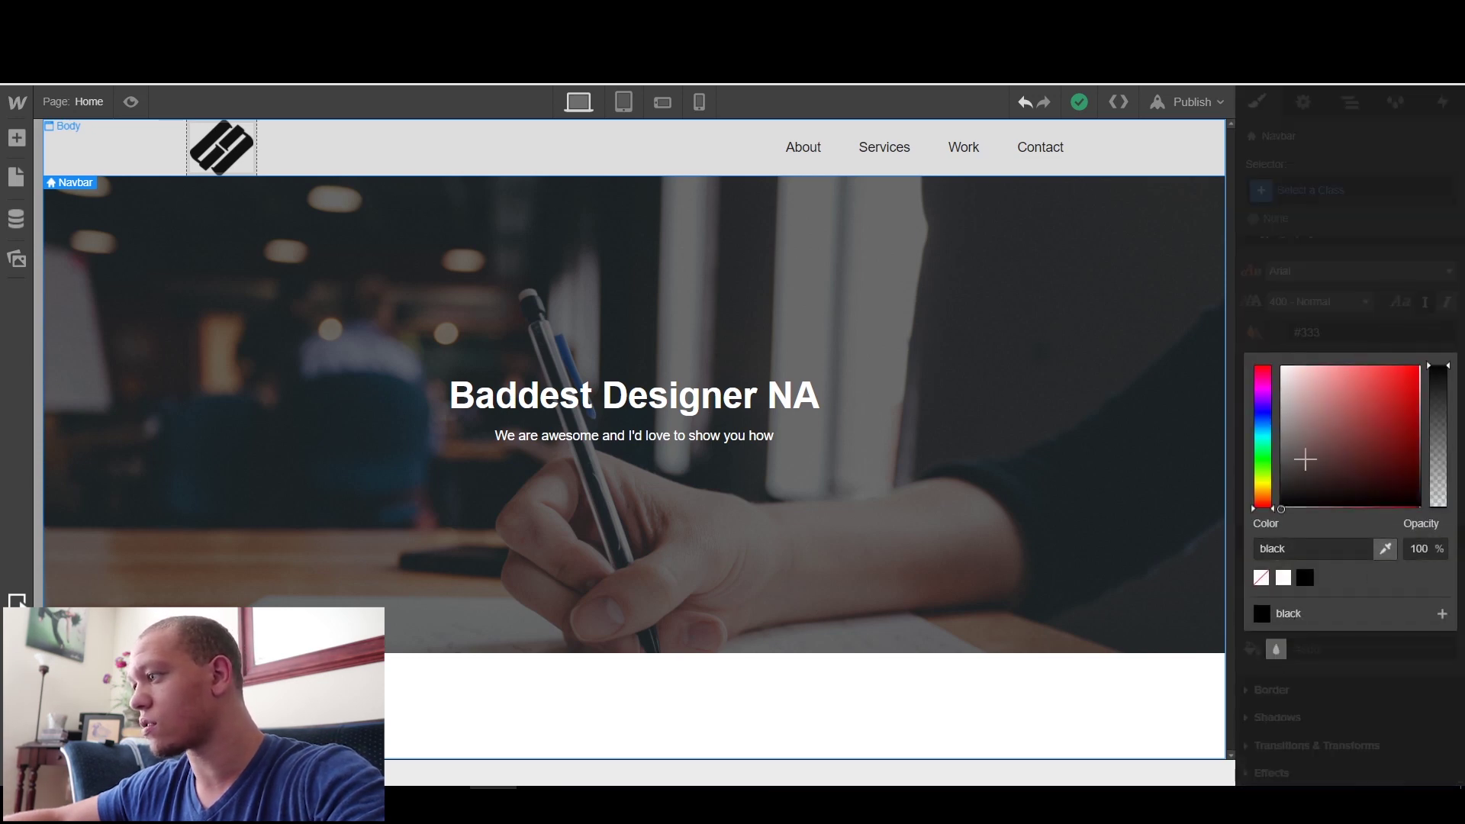
left_click_drag(1305, 444, 1229, 494)
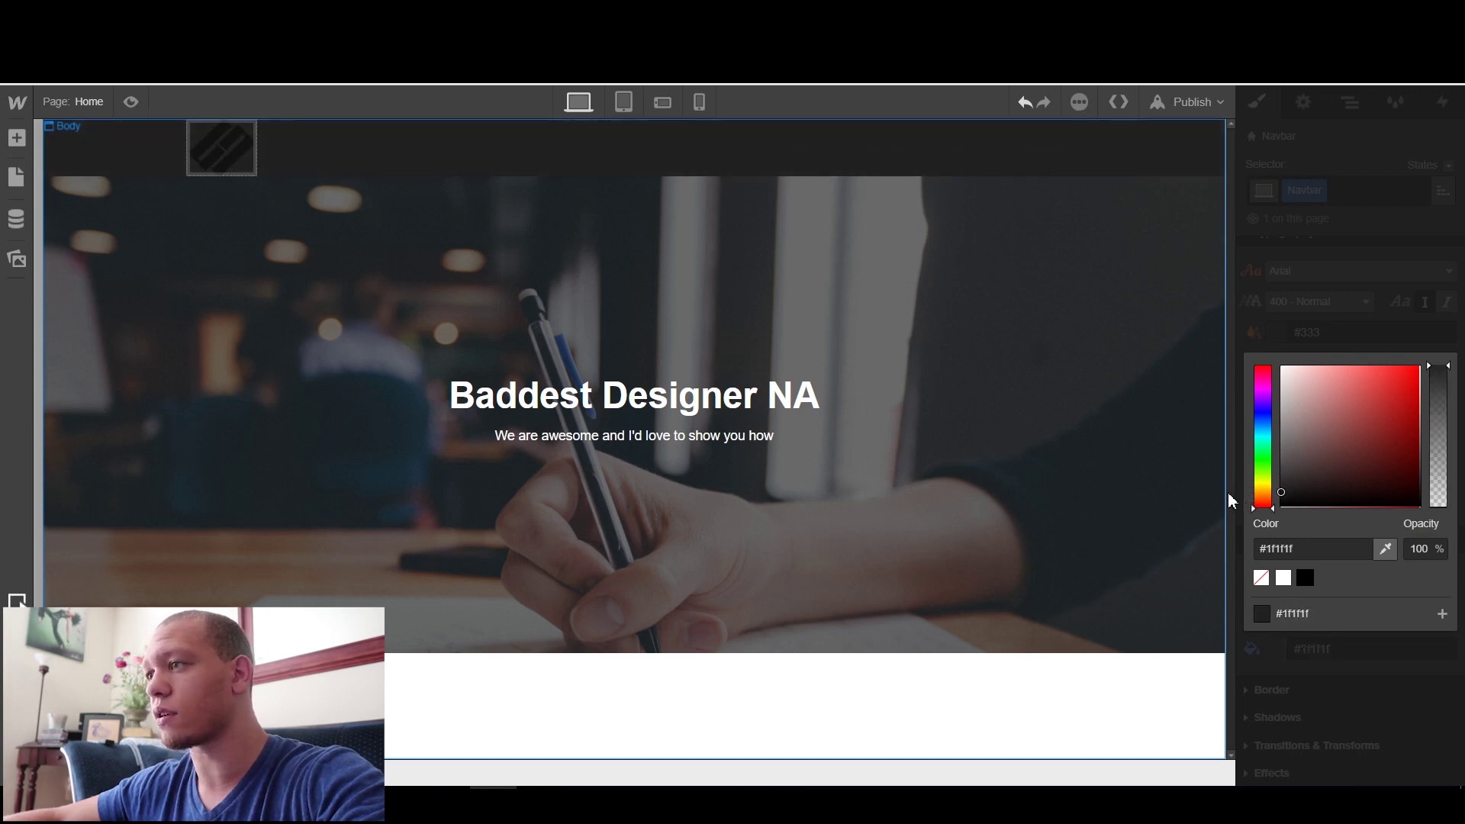
left_click(1416, 713)
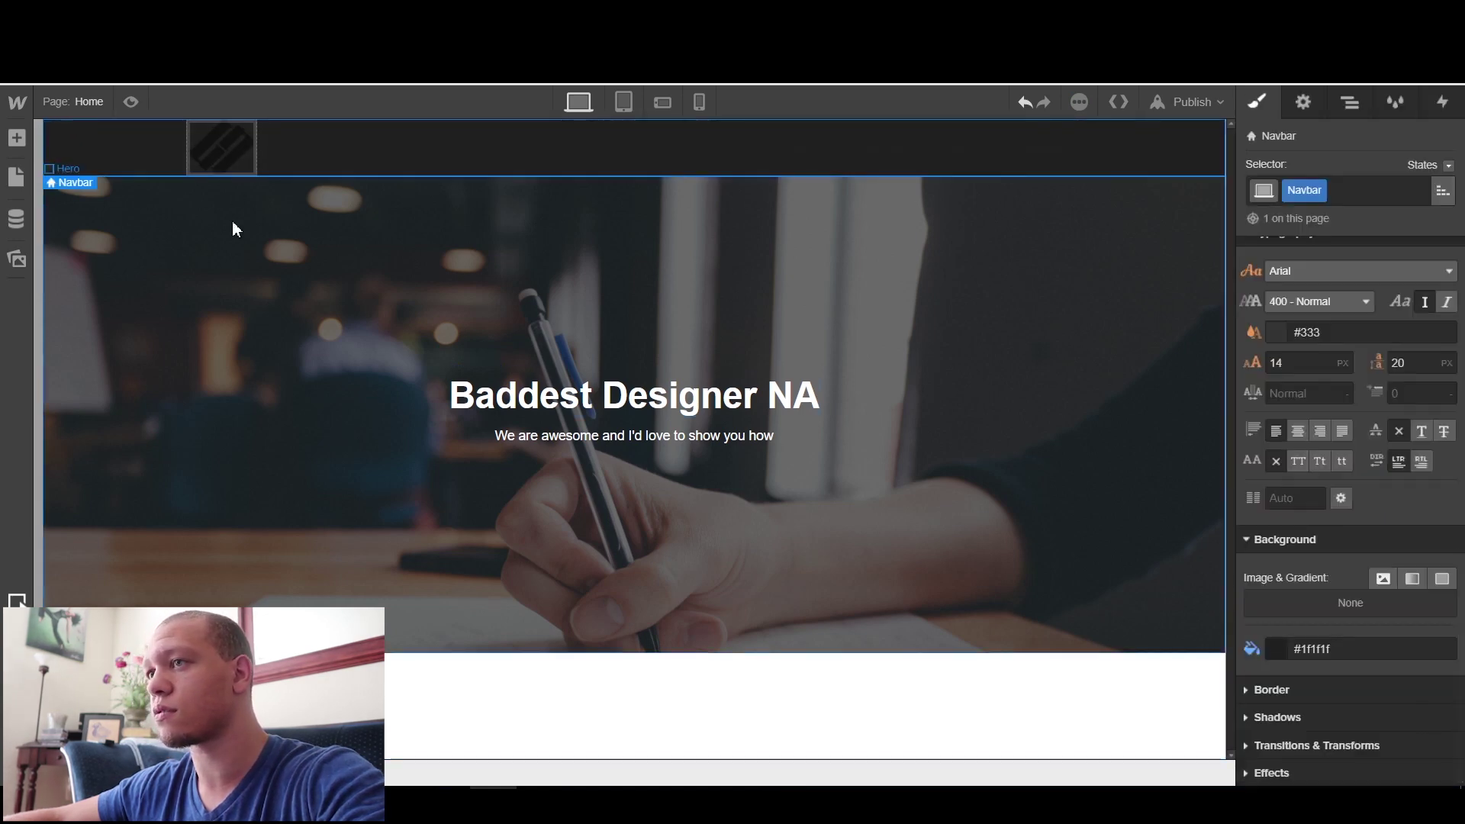
left_click(239, 159)
Create a new 'navlink' class on the first nav link
left_click(1350, 102)
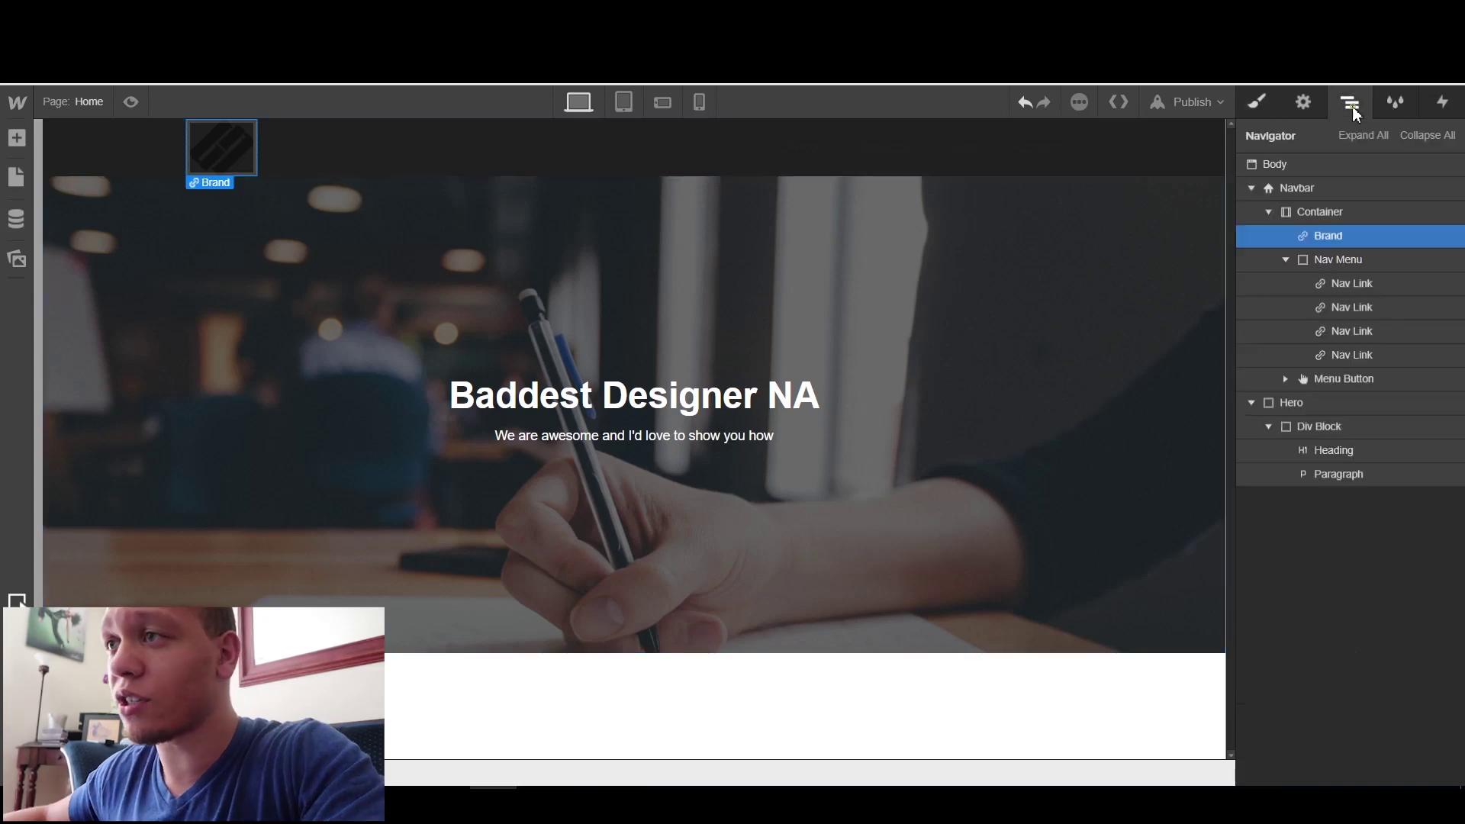
left_click(795, 153)
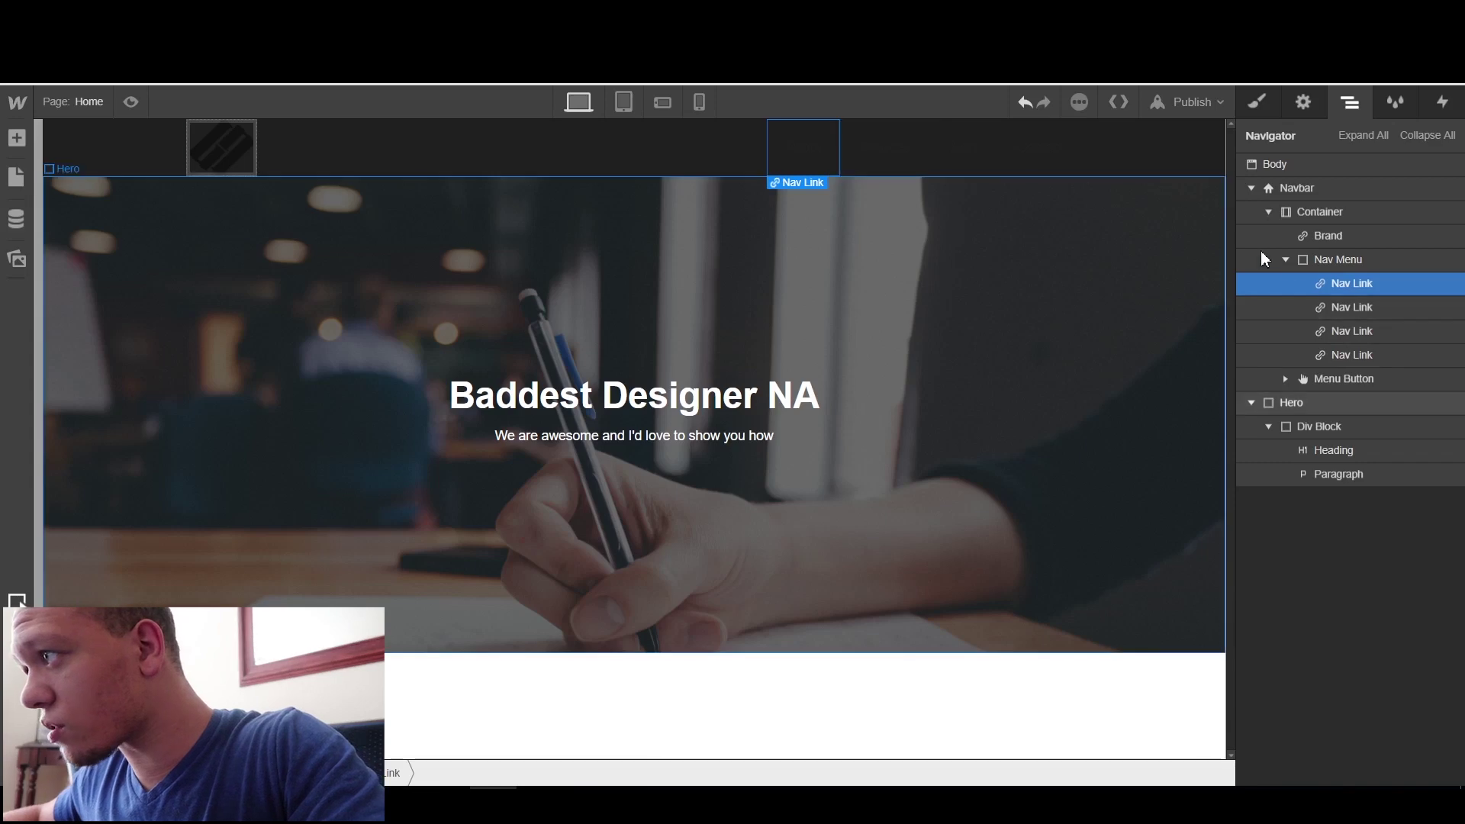
left_click(1261, 102)
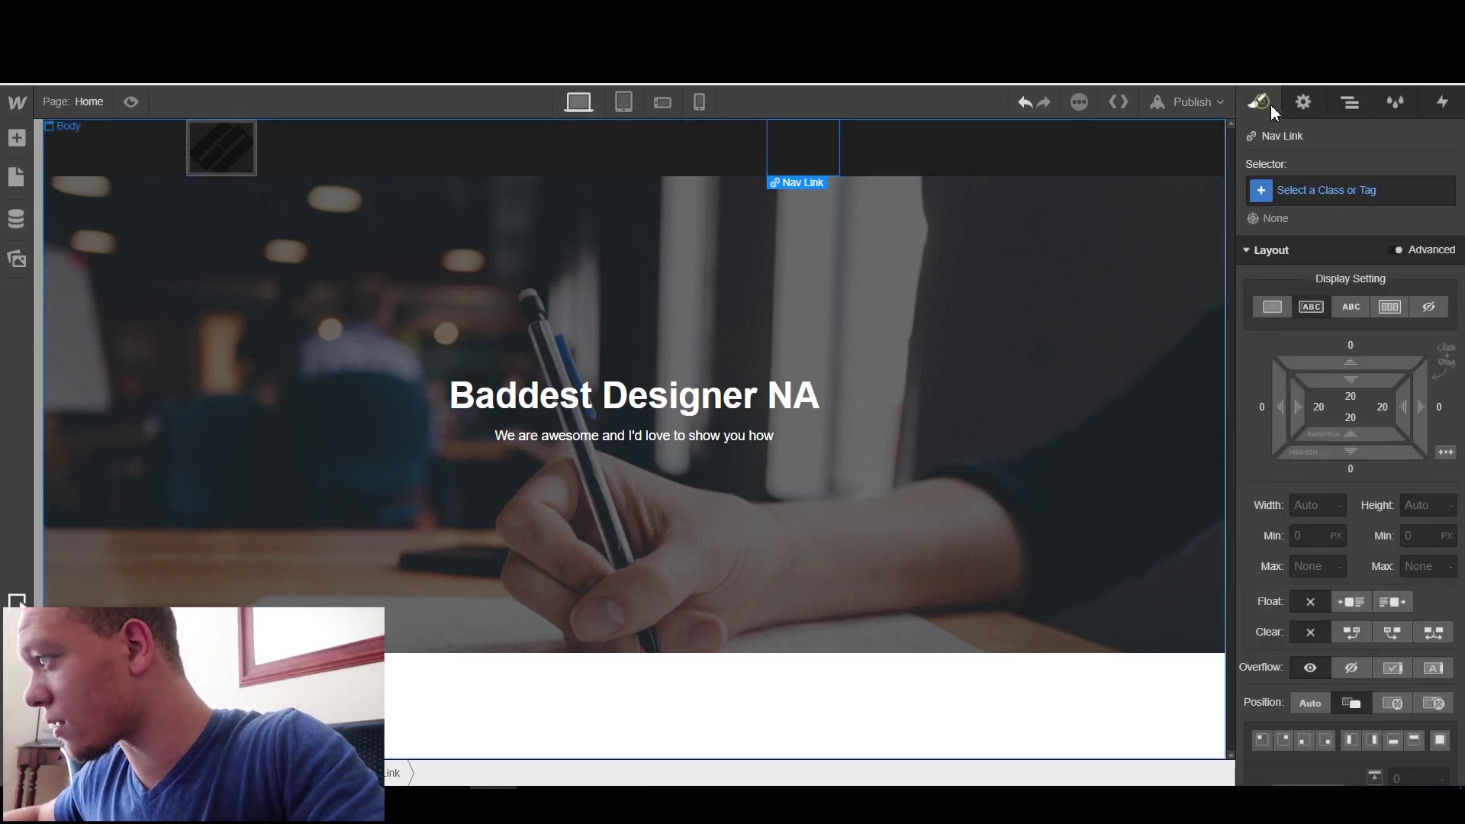
left_click(1307, 188)
type("na")
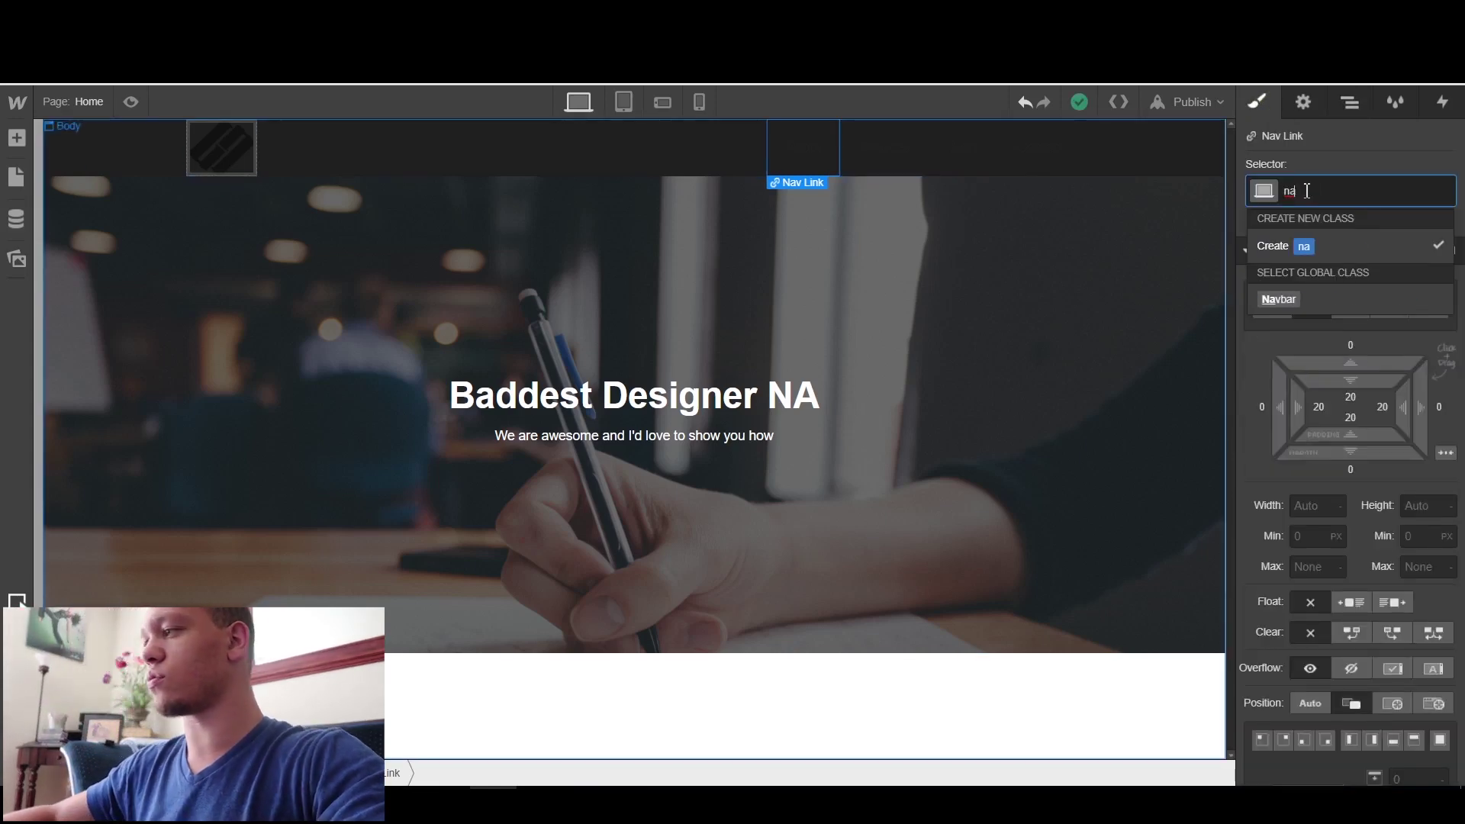
type("vlink")
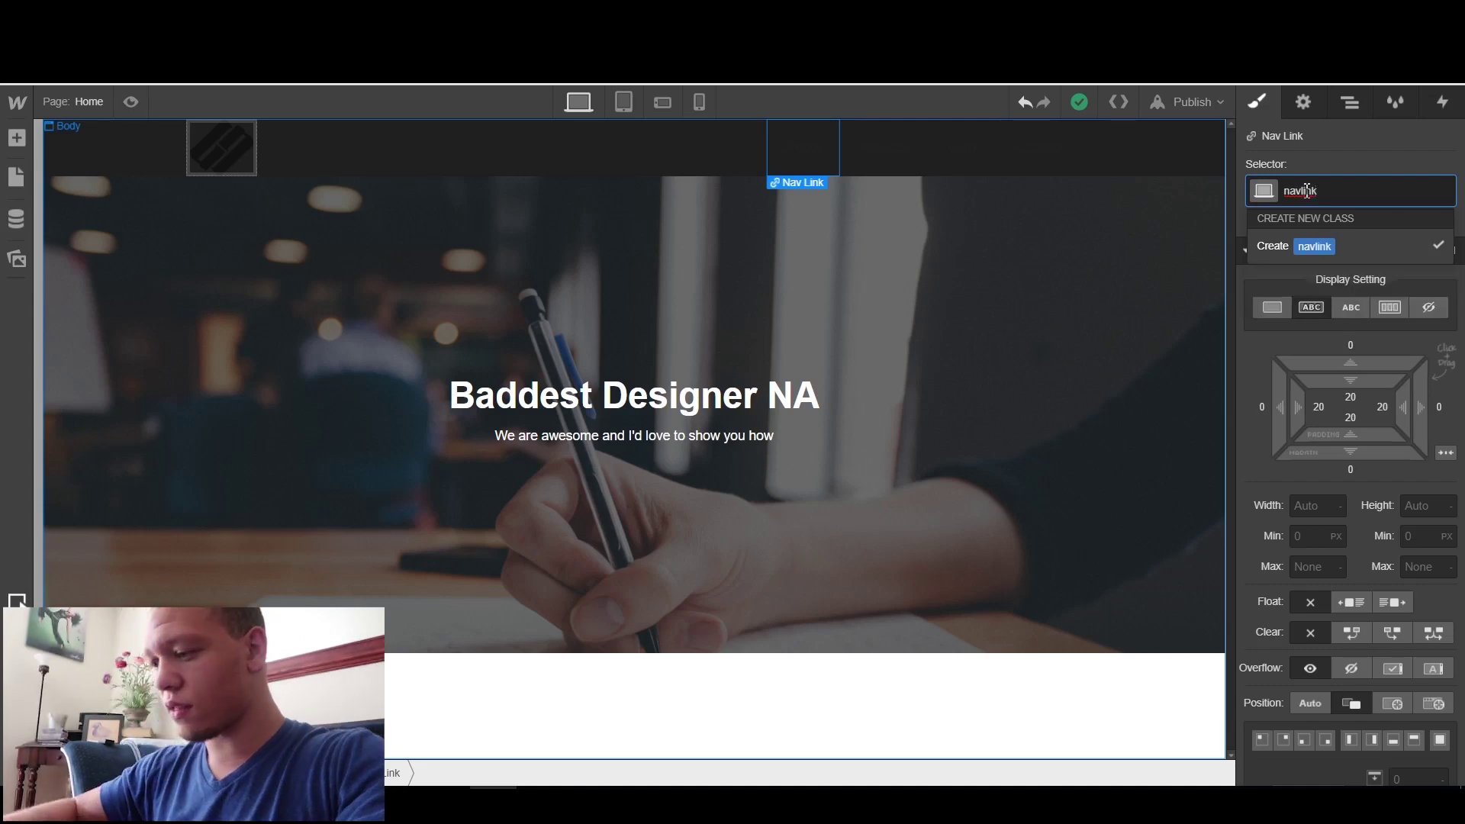
key("Return")
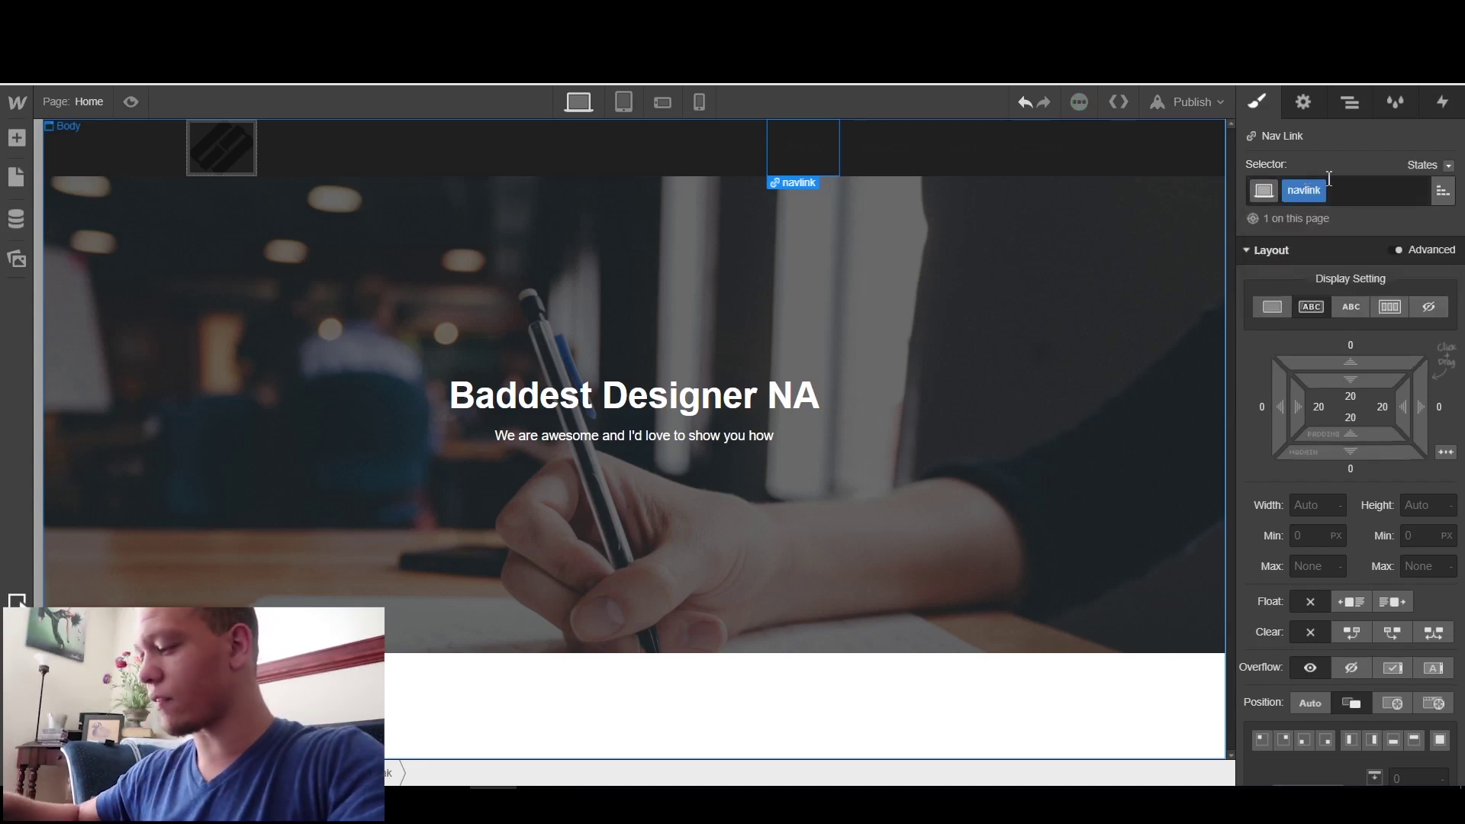
Apply the navlink class to the remaining three nav links
left_click(922, 164)
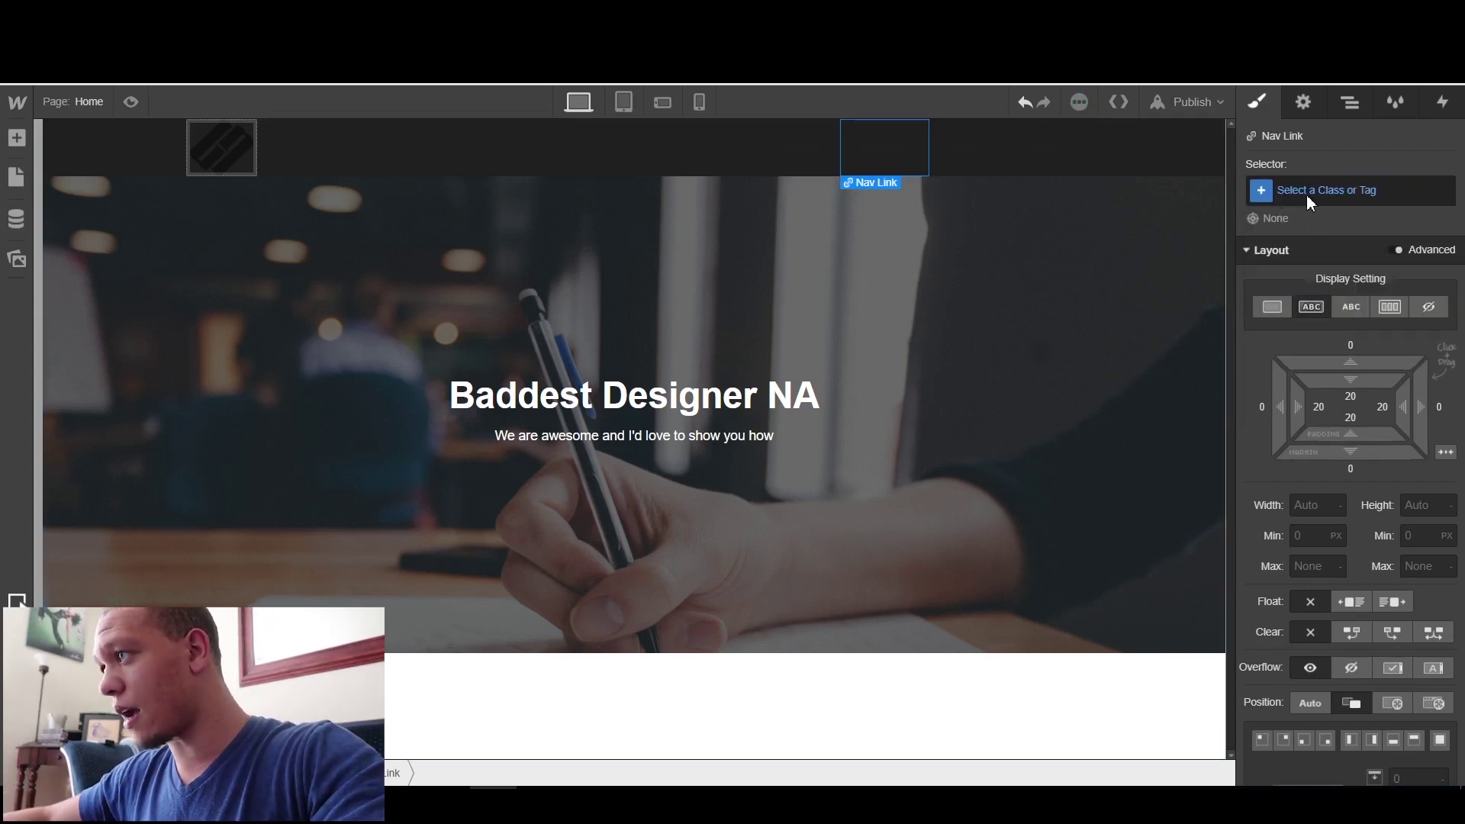
type("navlink")
left_click(1000, 149)
left_click(1335, 196)
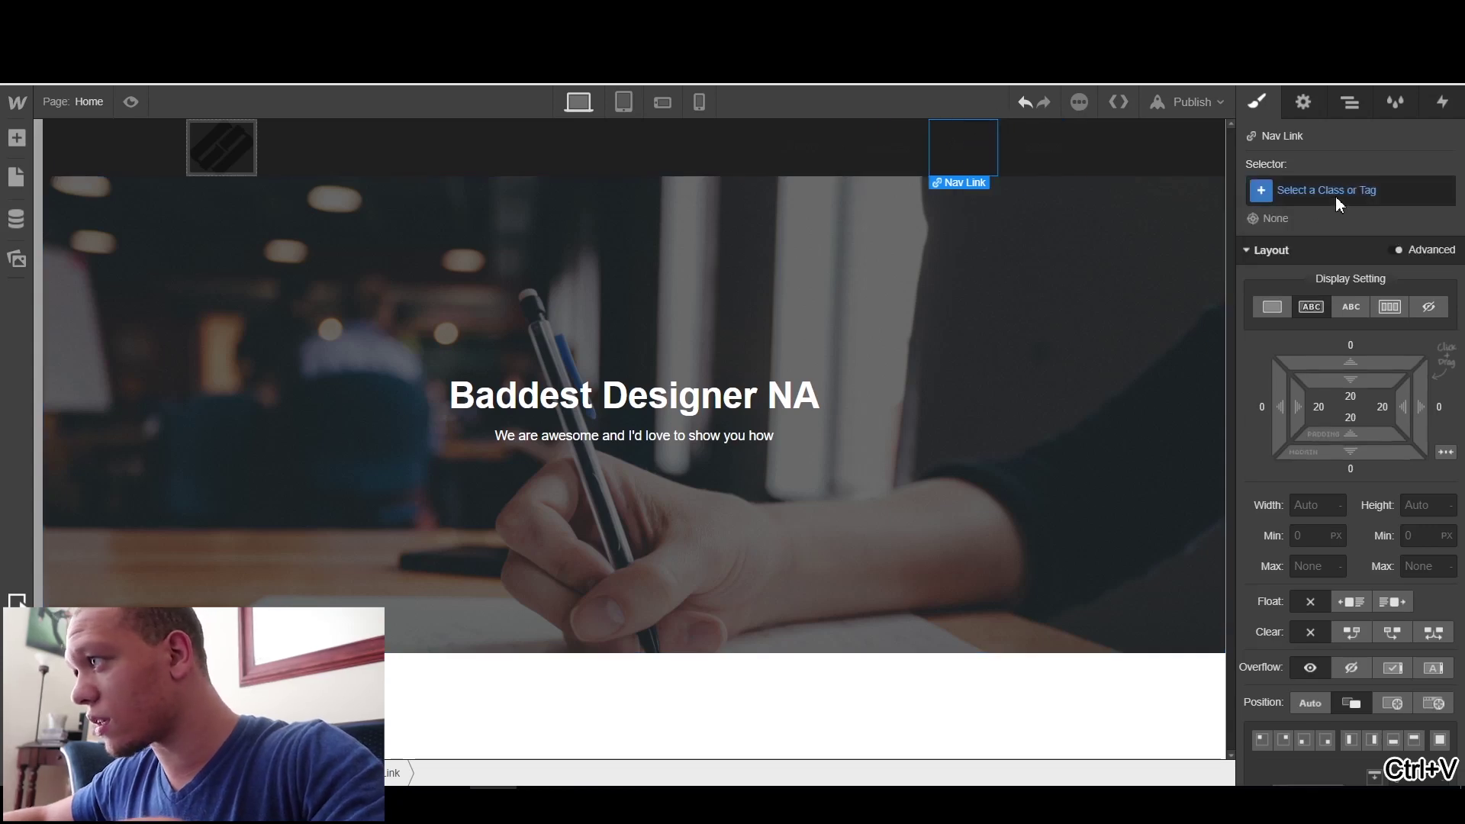
type("navlink")
key("Return")
left_click(1040, 147)
left_click(1367, 190)
type("navlink")
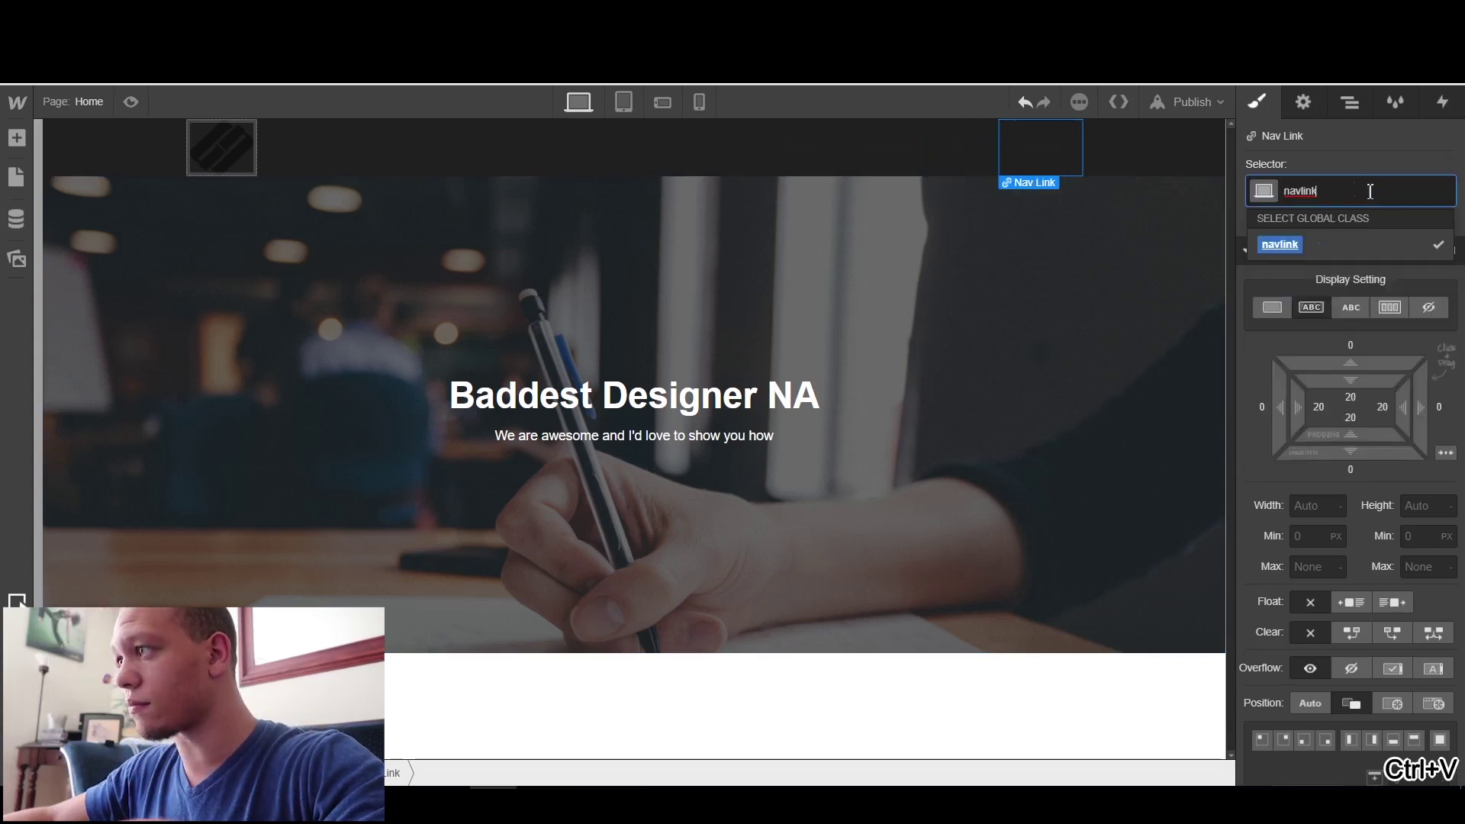
key("Return")
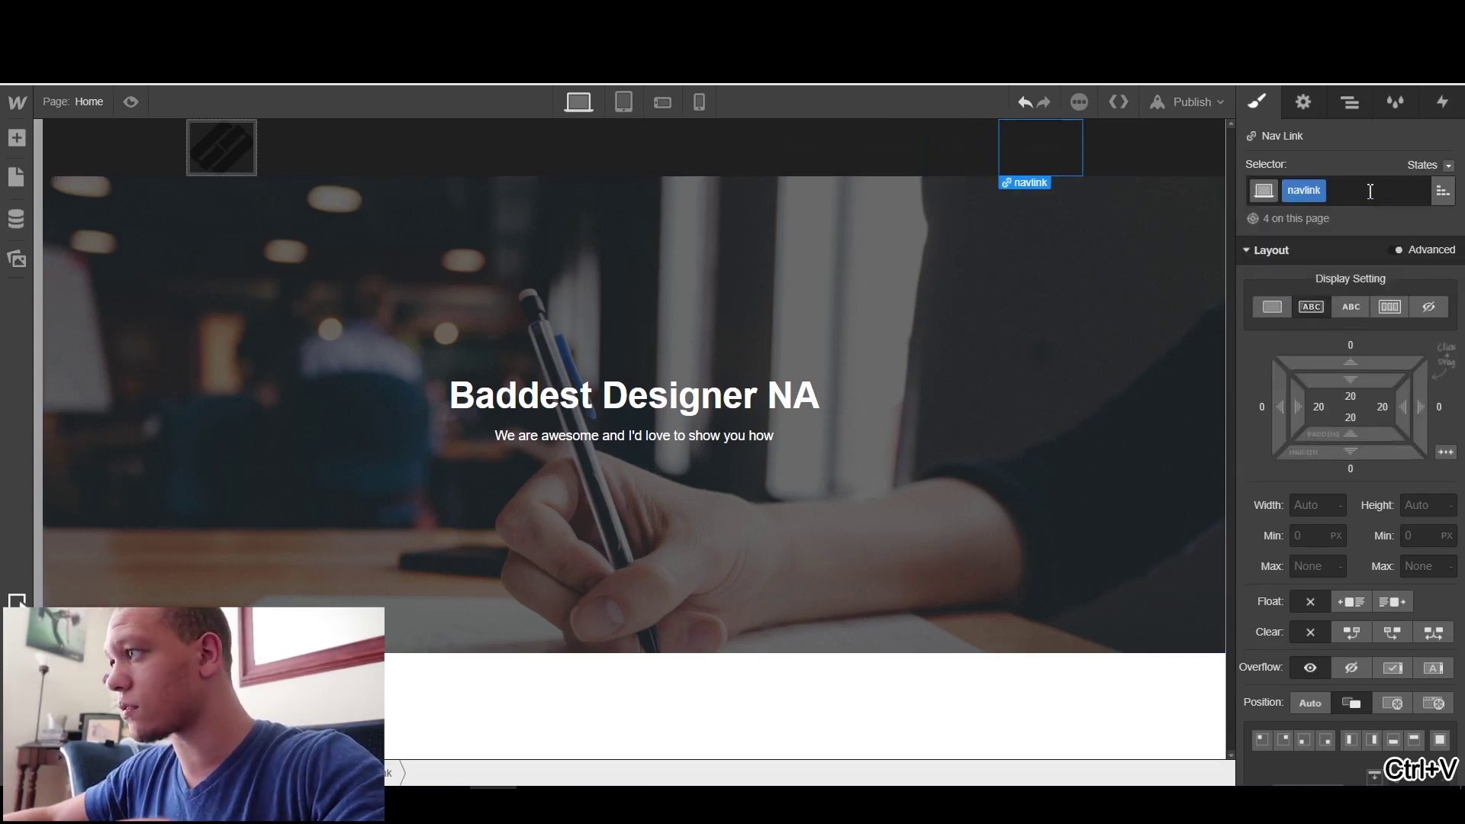
left_click(783, 150)
Set the navlink class font colour to white
scroll(1320, 359, "down", 5)
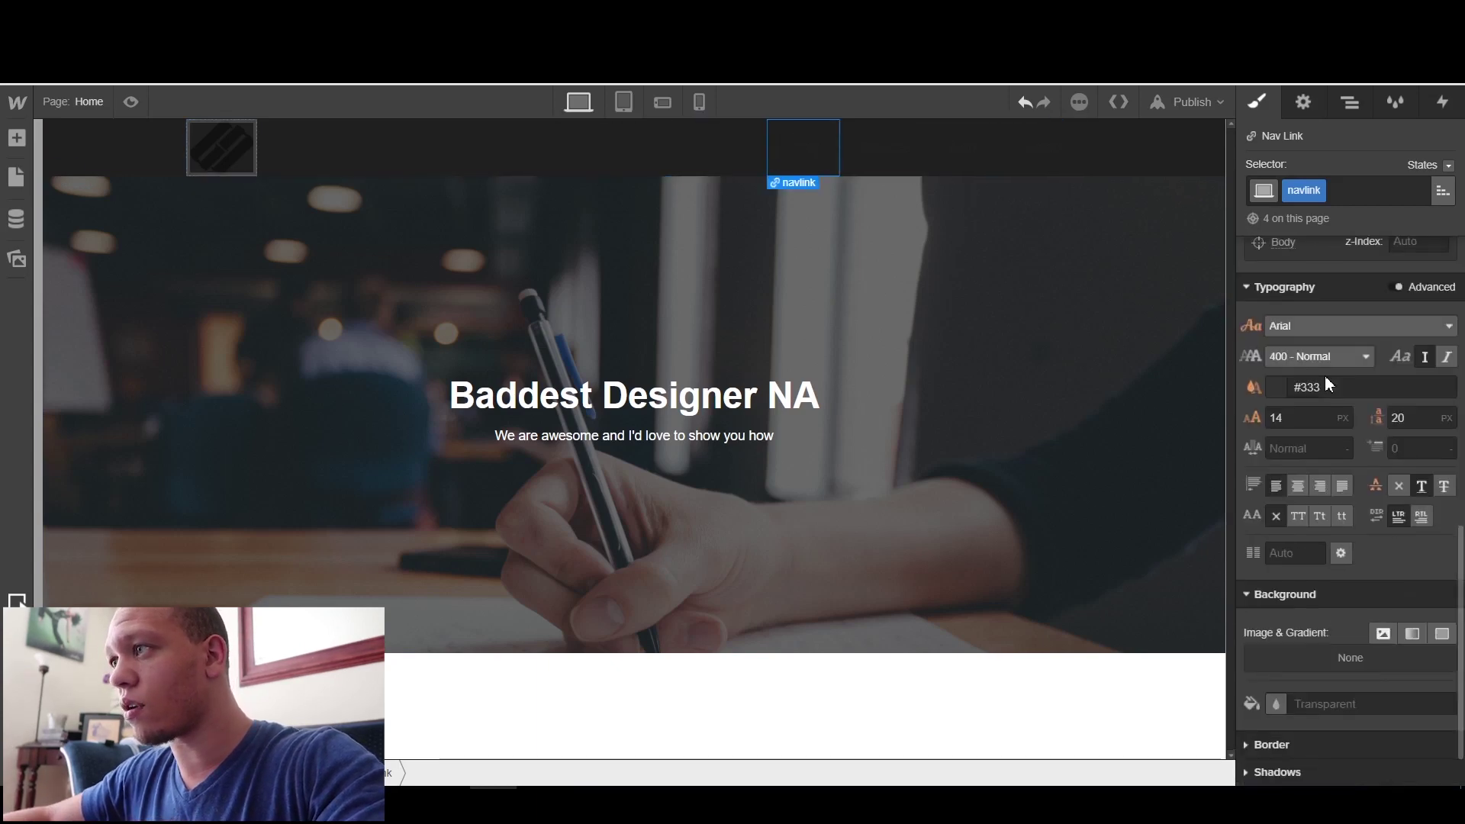
left_click(1279, 333)
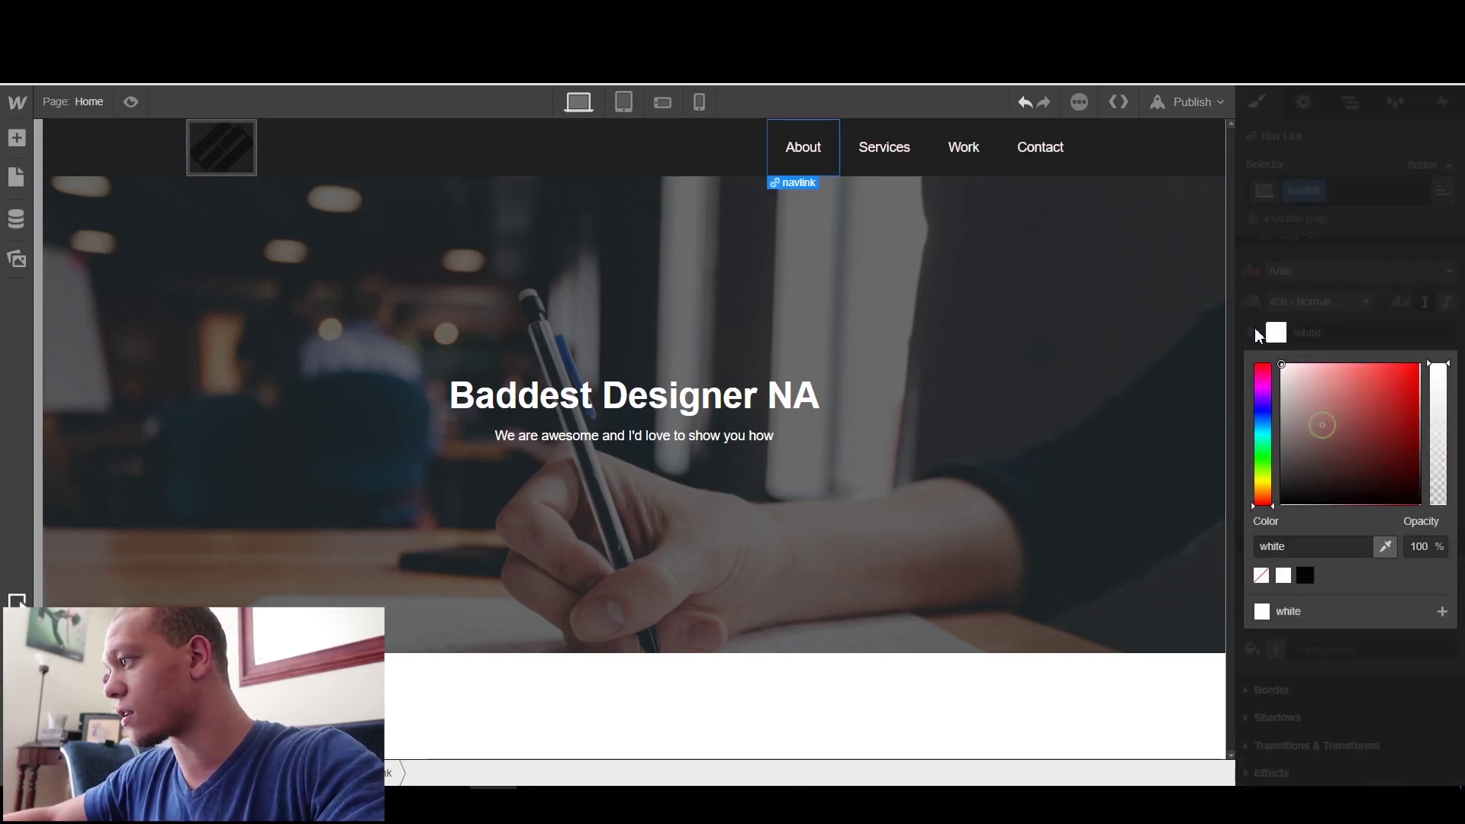
left_click(1073, 313)
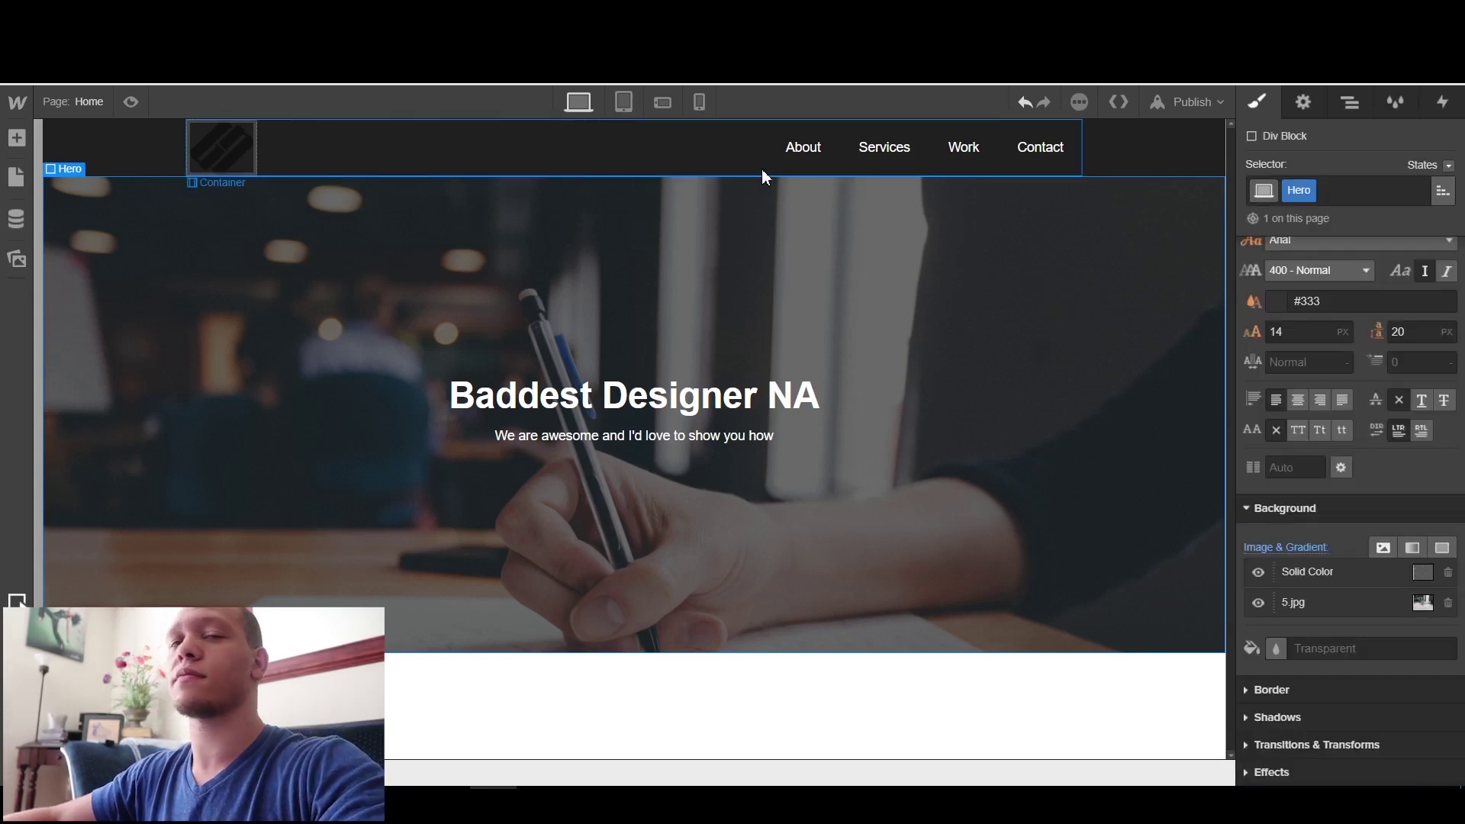
left_click(241, 155)
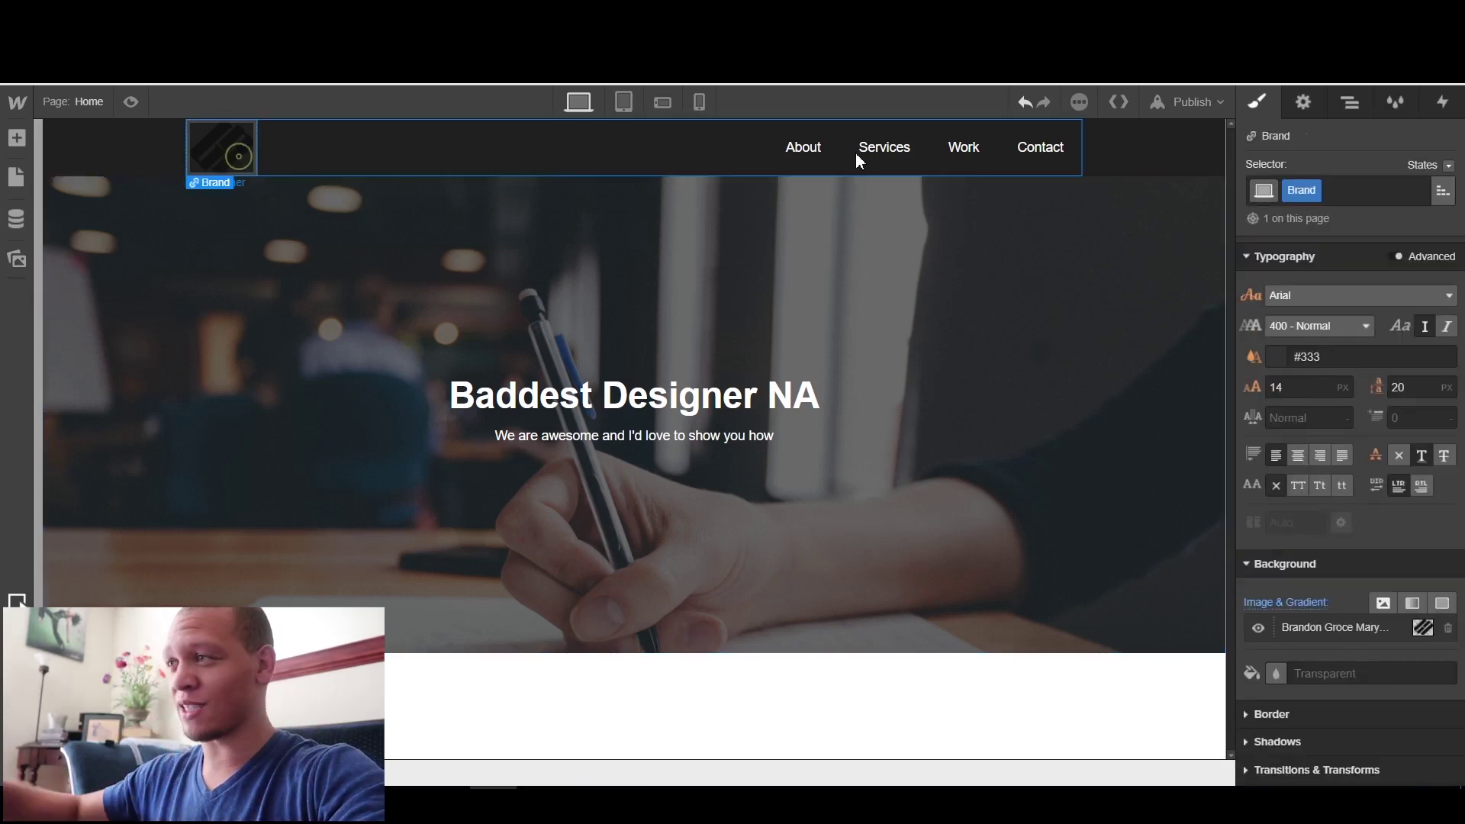
left_click(1351, 104)
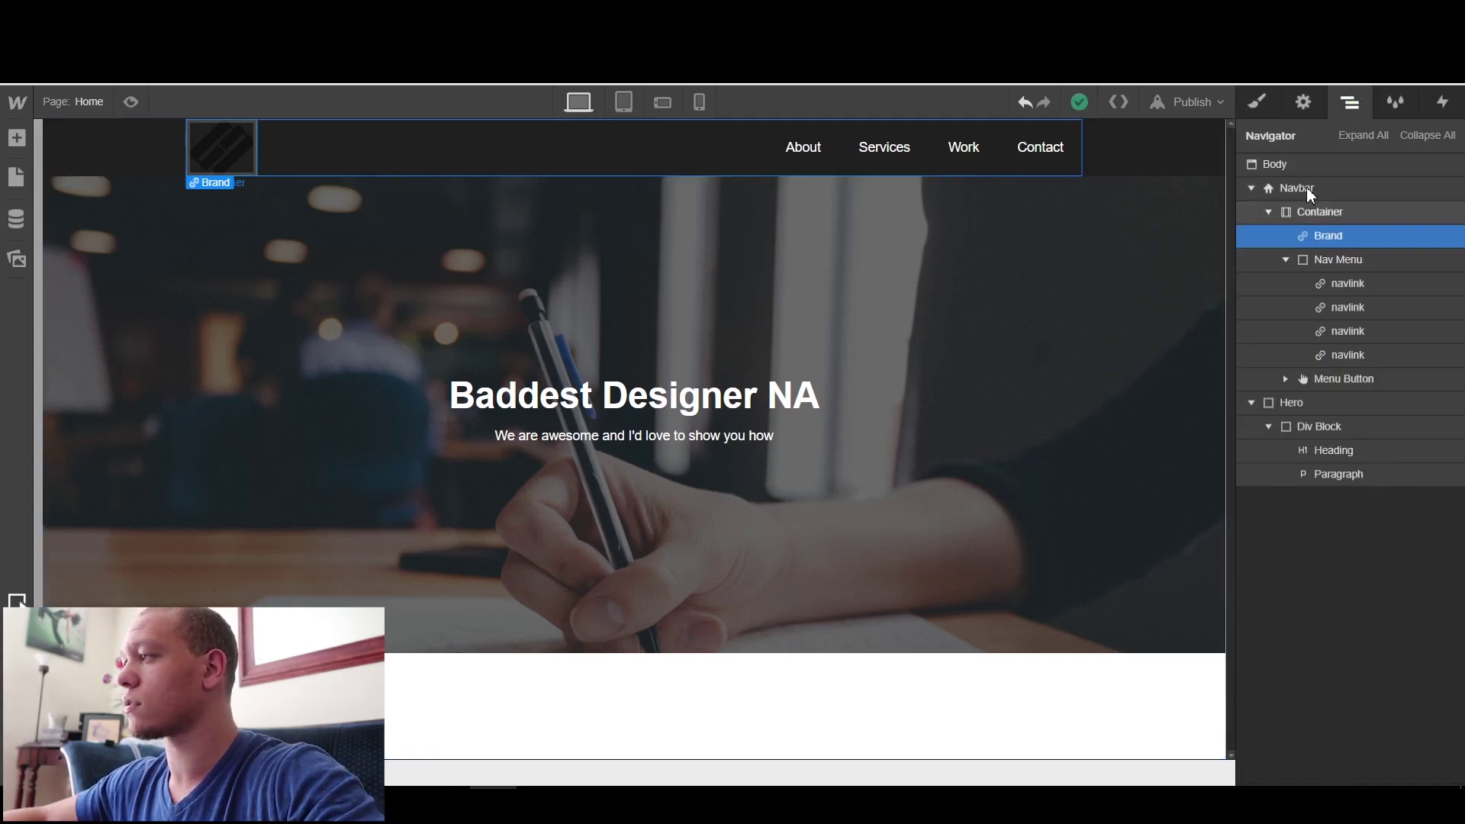
Replace the Brand link's background image by uploading the white logo file
left_click(1261, 106)
scroll(1378, 424, "down", 5)
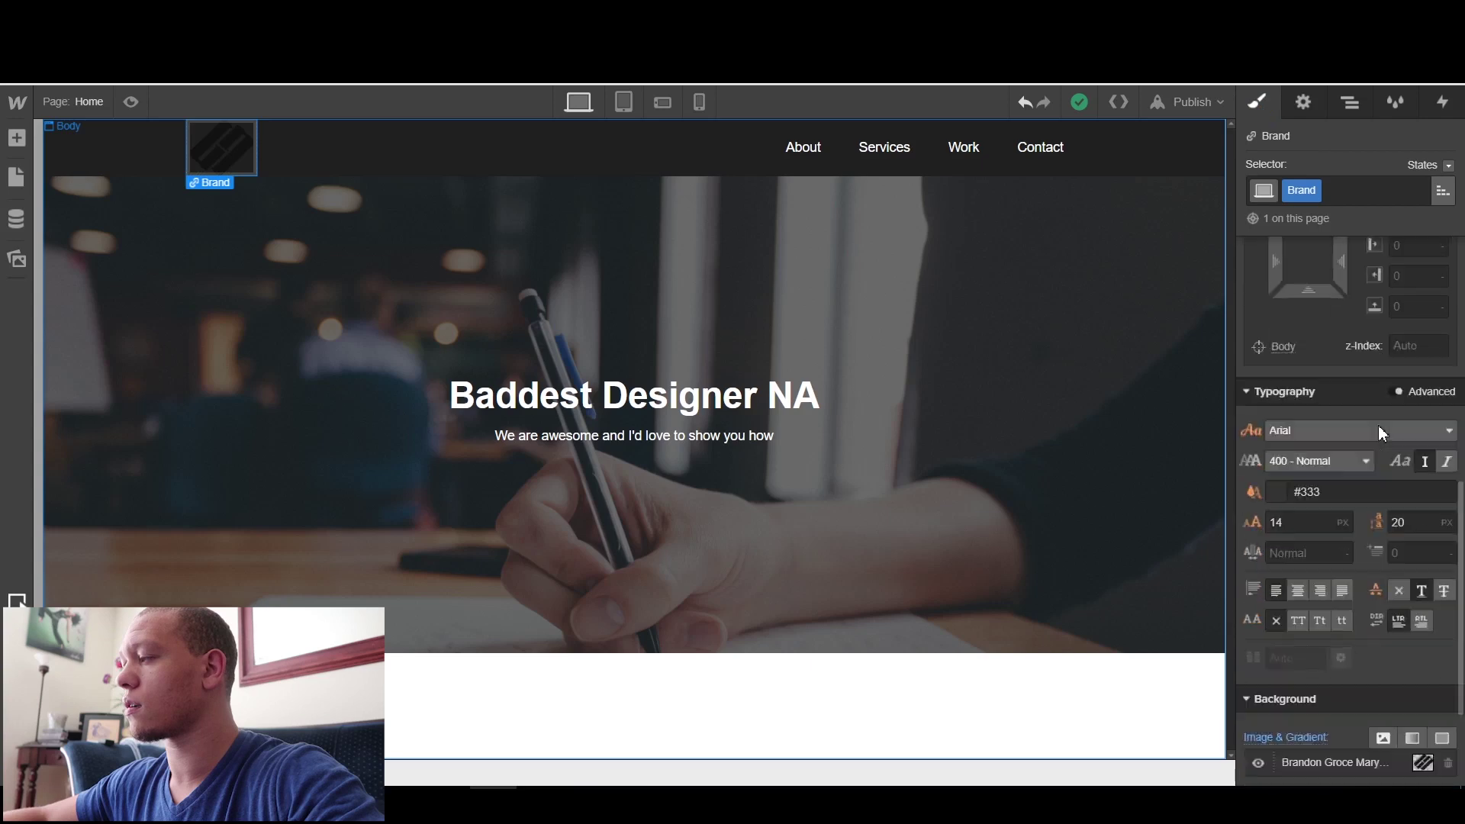
scroll(1378, 425, "down", 3)
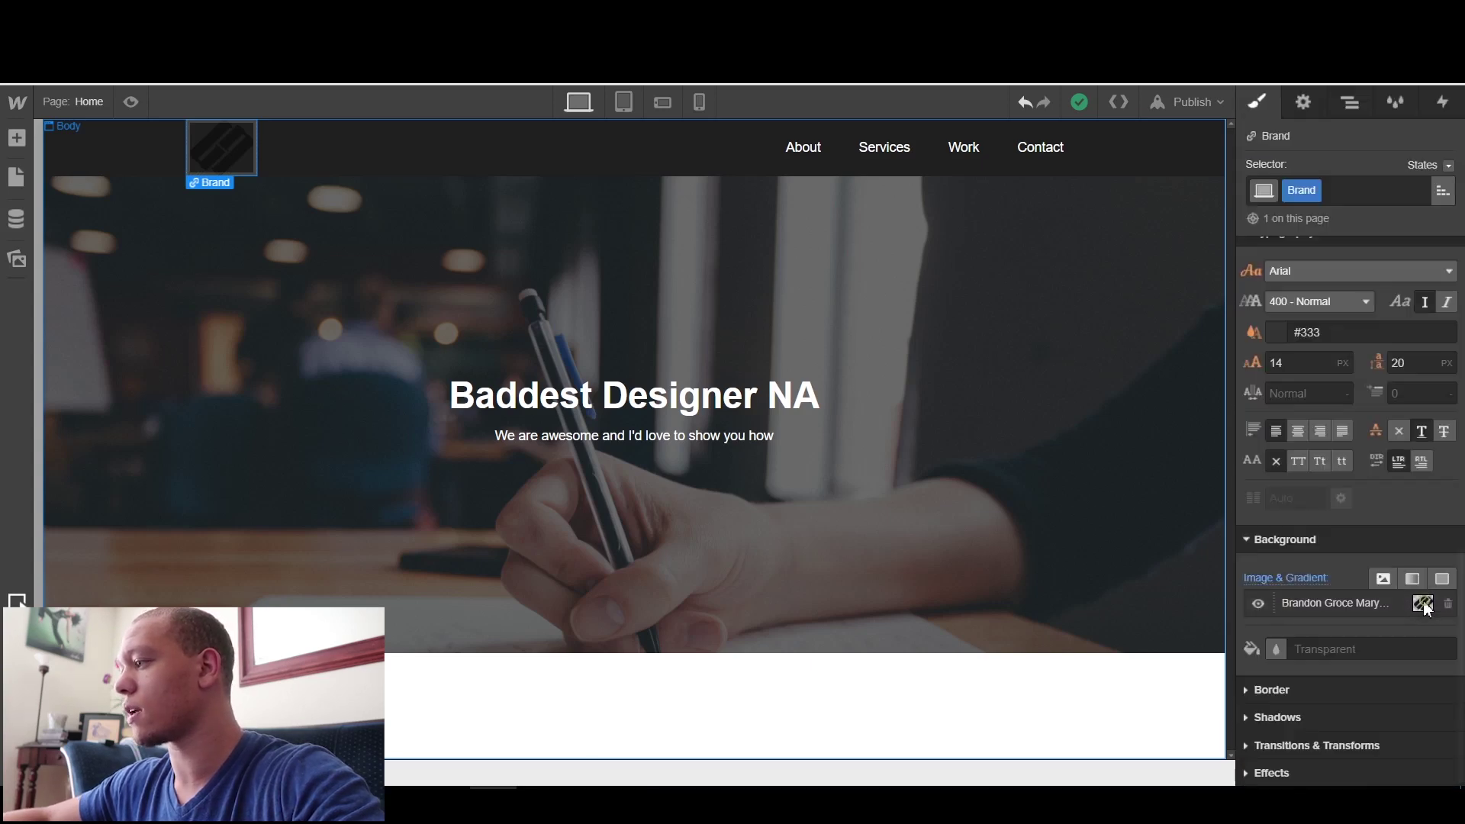
left_click(1383, 603)
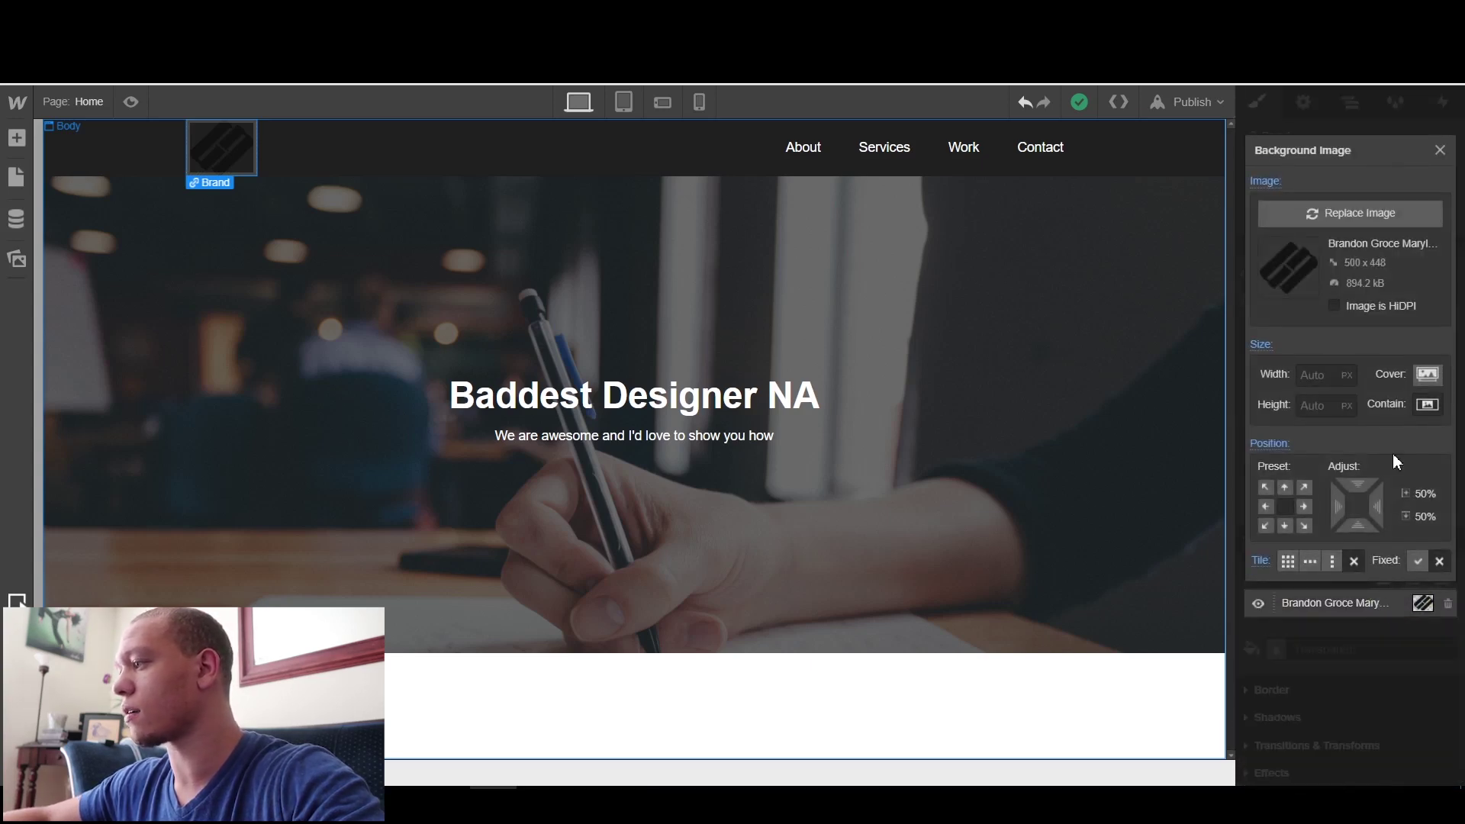
left_click(1379, 215)
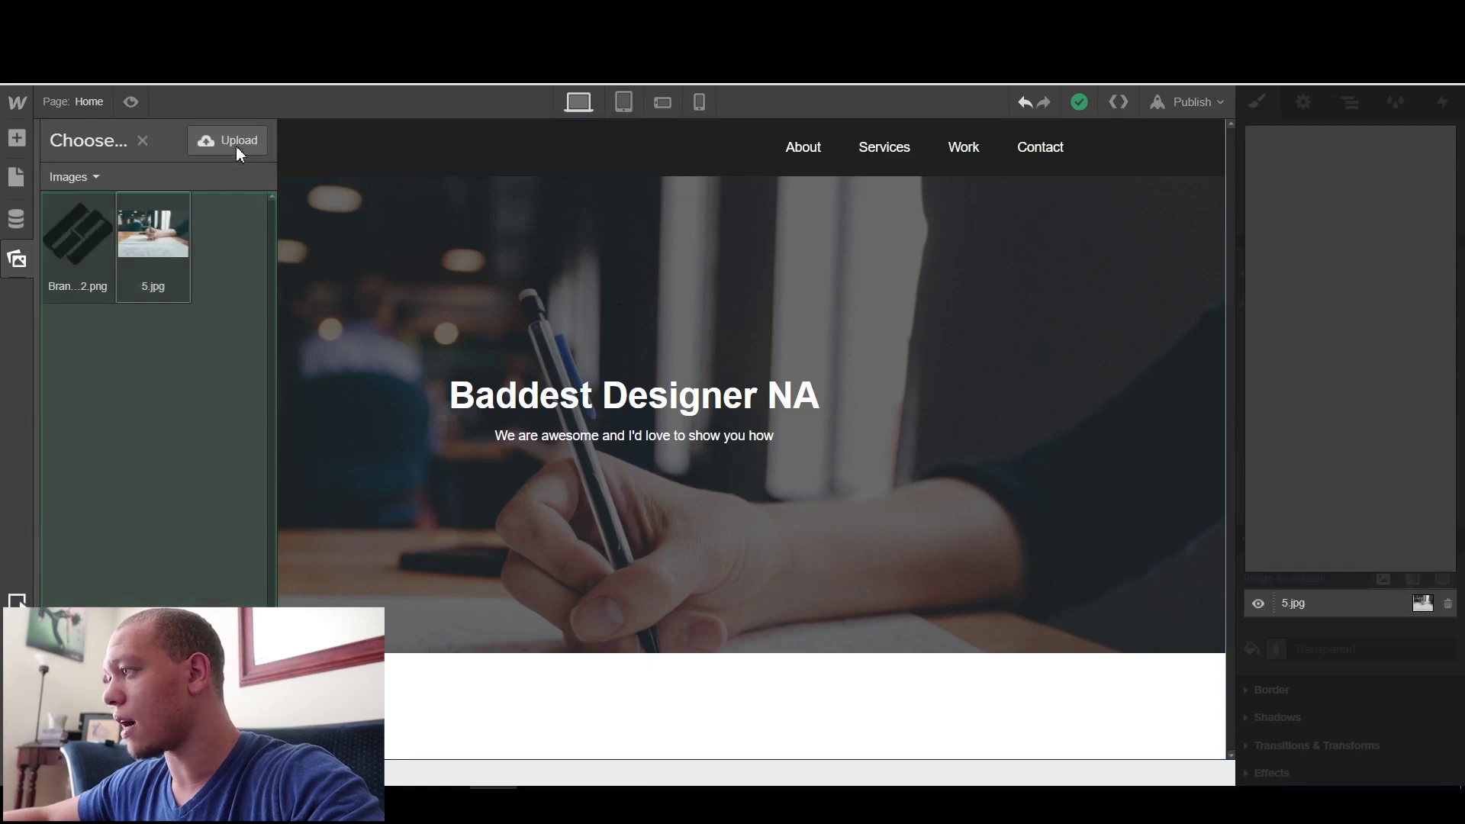
left_click(233, 145)
double_click(500, 246)
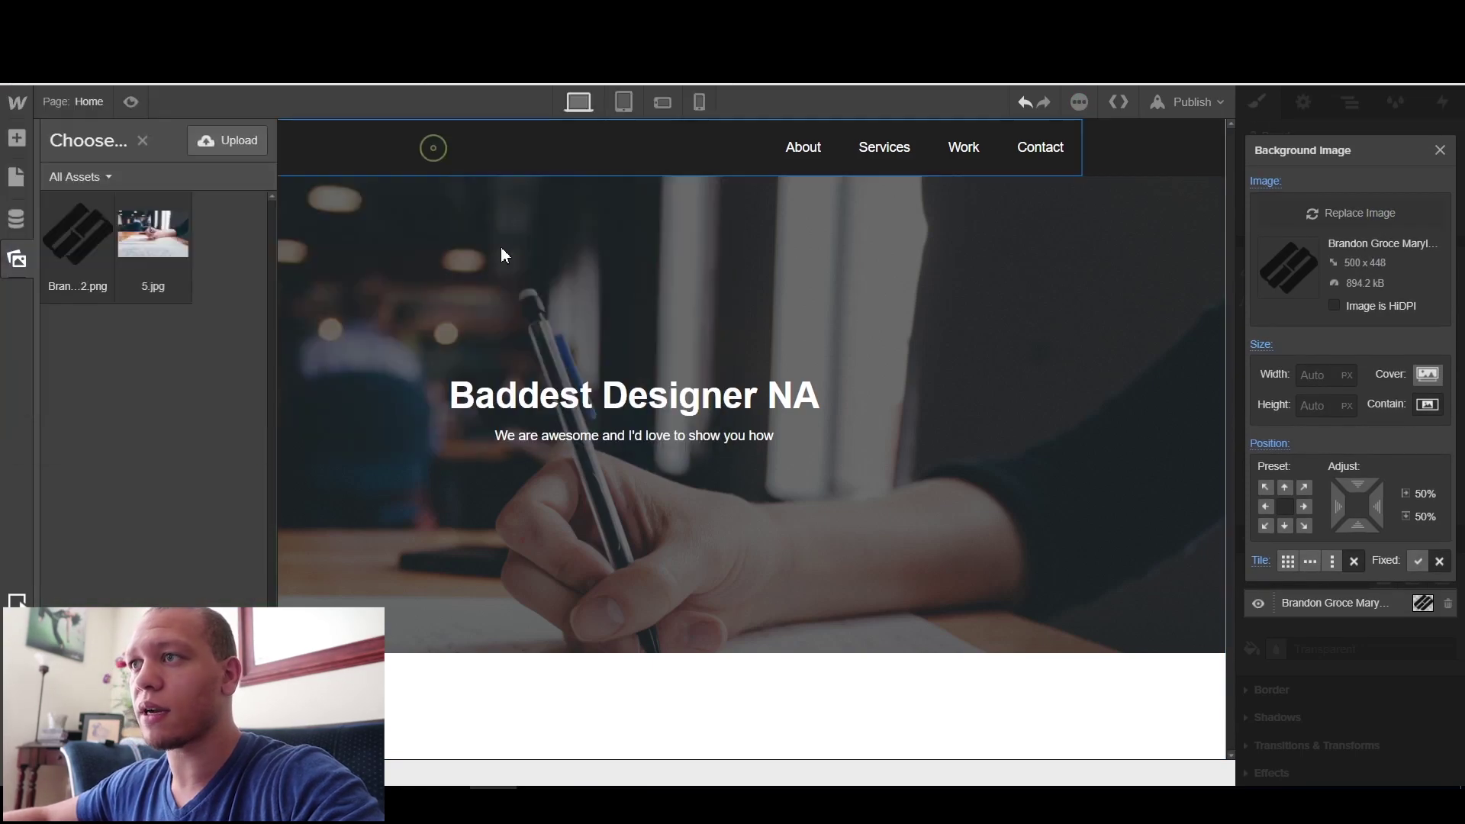